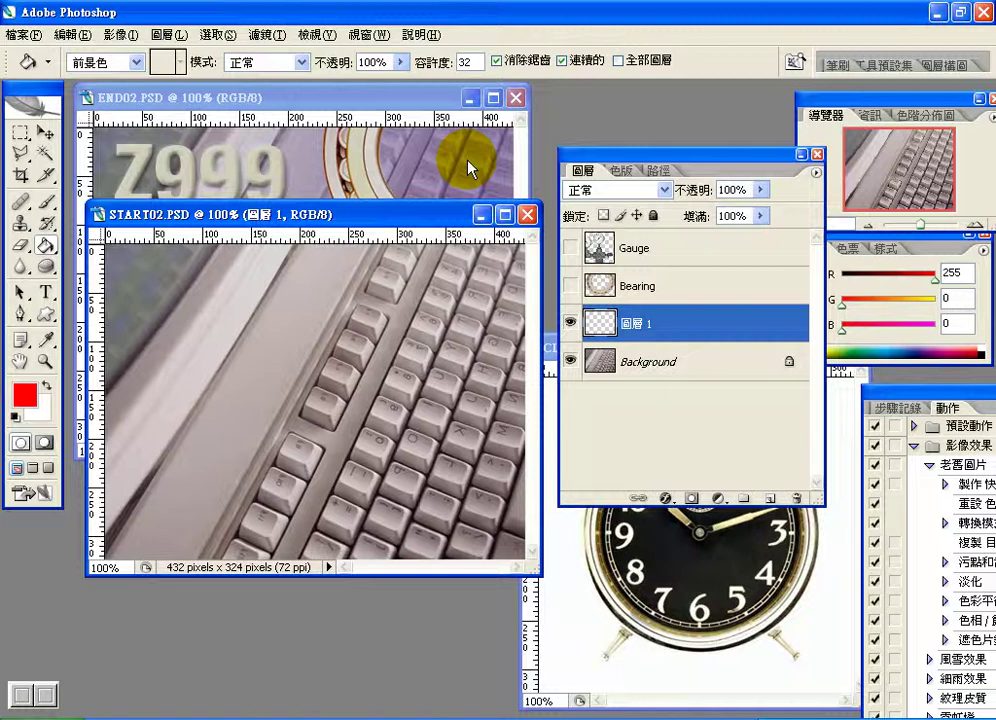
# Set the foreground colour to purple (R 174, G 0, B 255) and fill 圖層 1 with it using the Paint Bucket
pyautogui.click(45, 244)
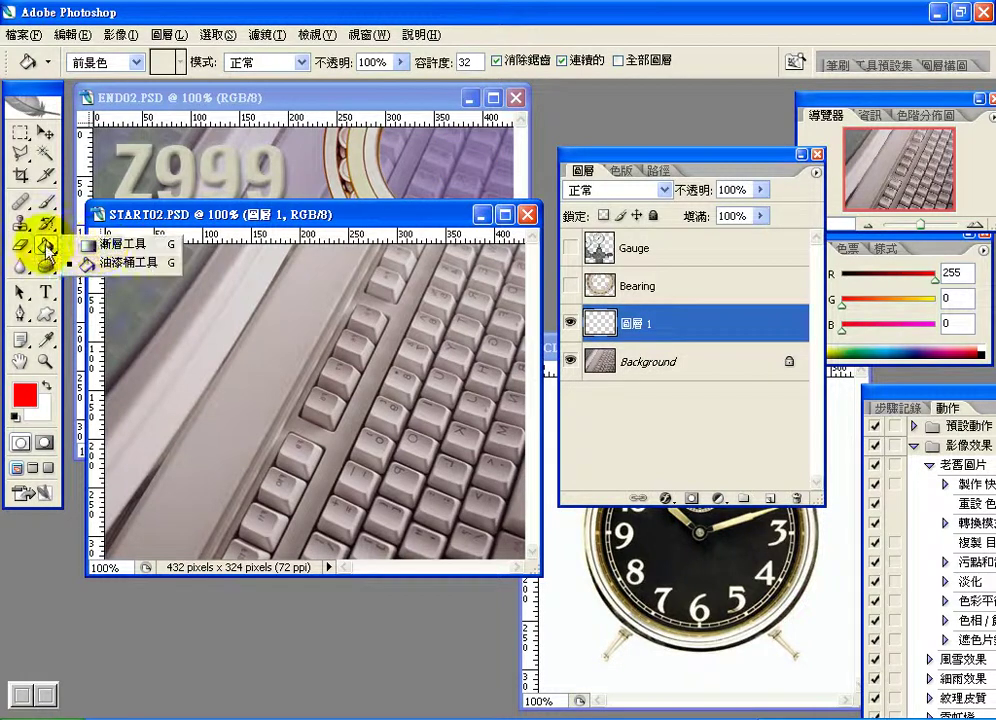
pyautogui.click(101, 247)
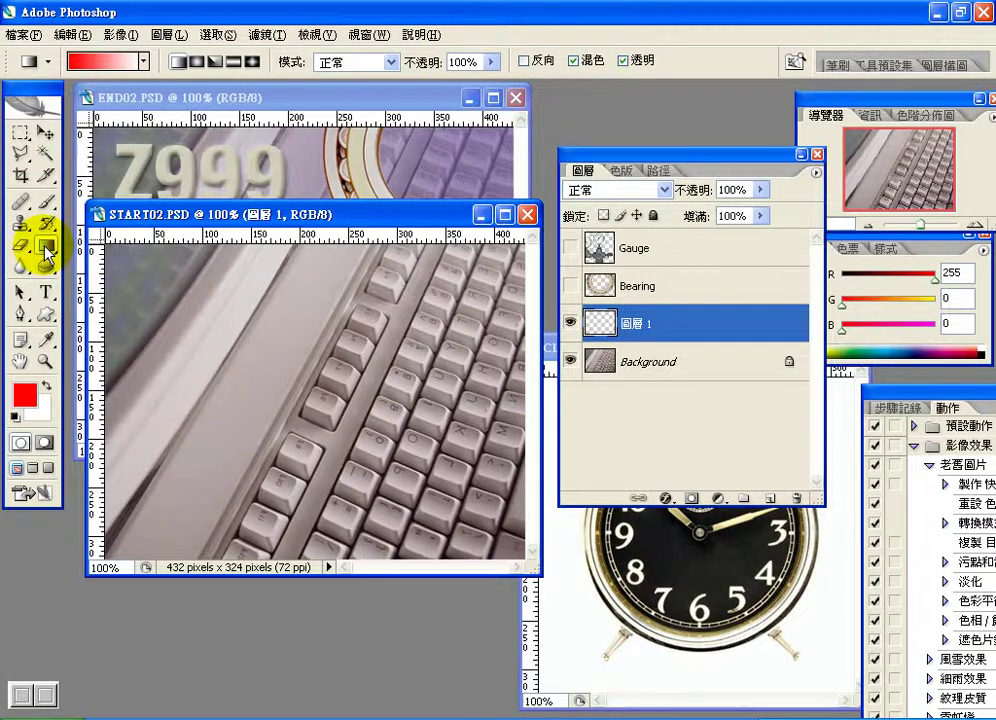
pyautogui.moveTo(47, 252)
pyautogui.mouseDown()
pyautogui.moveTo(92, 268)
pyautogui.moveTo(44, 333)
pyautogui.moveTo(24, 390)
pyautogui.mouseUp()
pyautogui.click(24, 398)
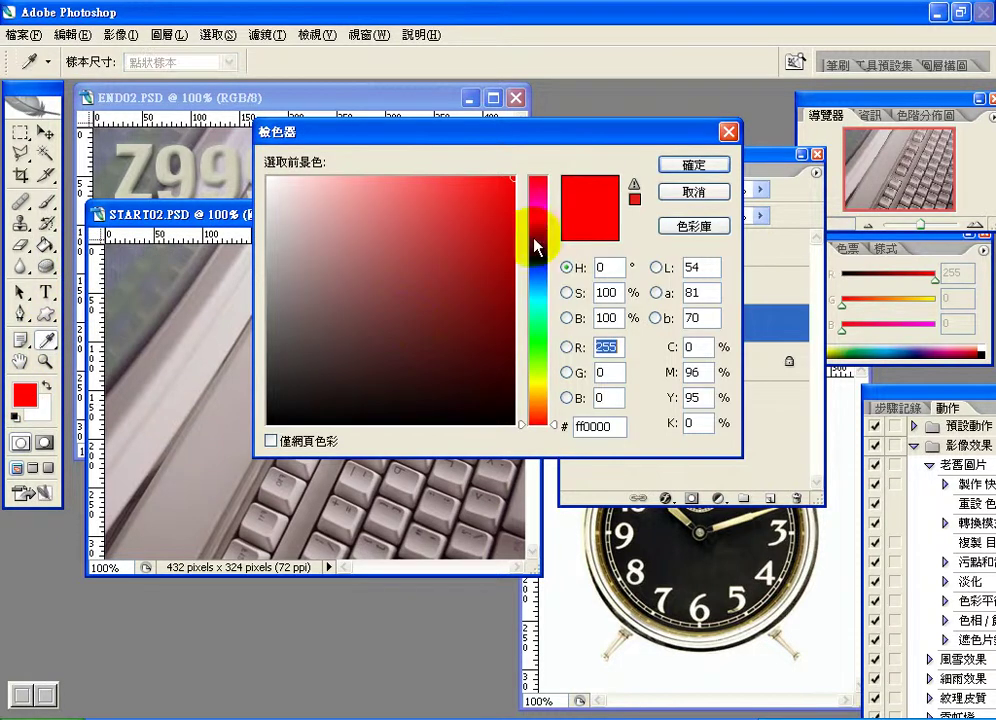
pyautogui.moveTo(536, 185); pyautogui.dragTo(548, 229)
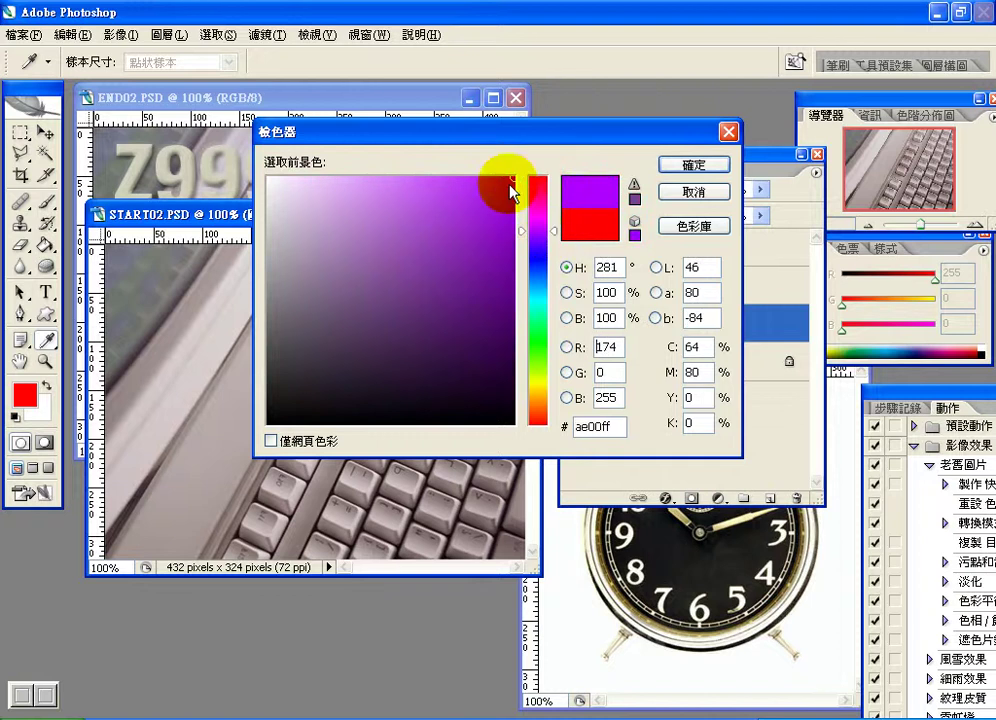
pyautogui.click(686, 165)
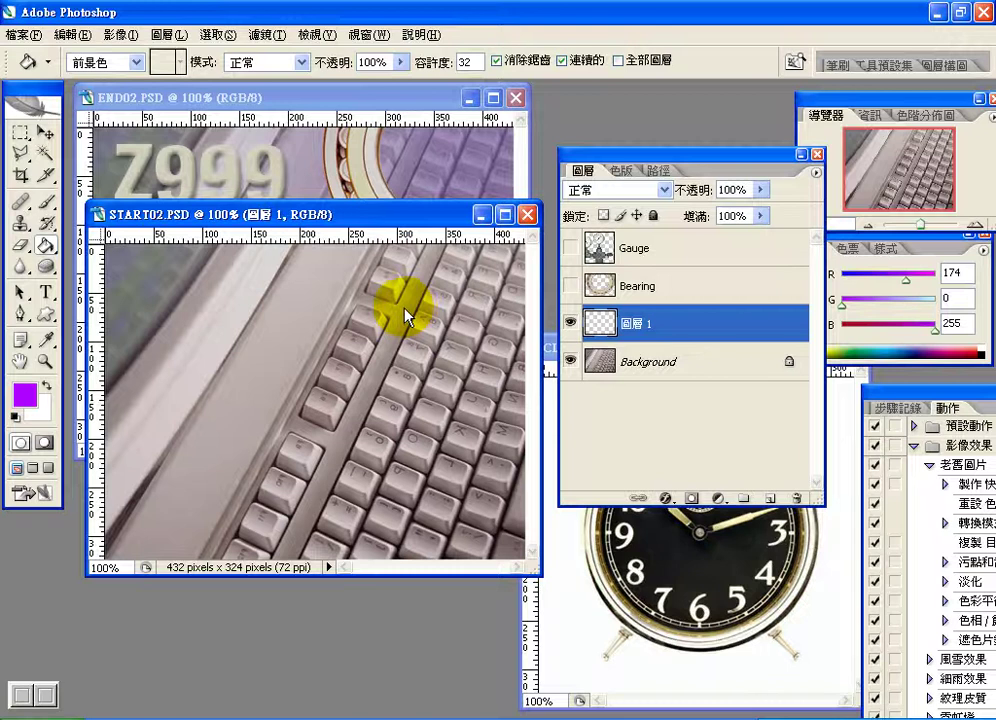
pyautogui.click(400, 294)
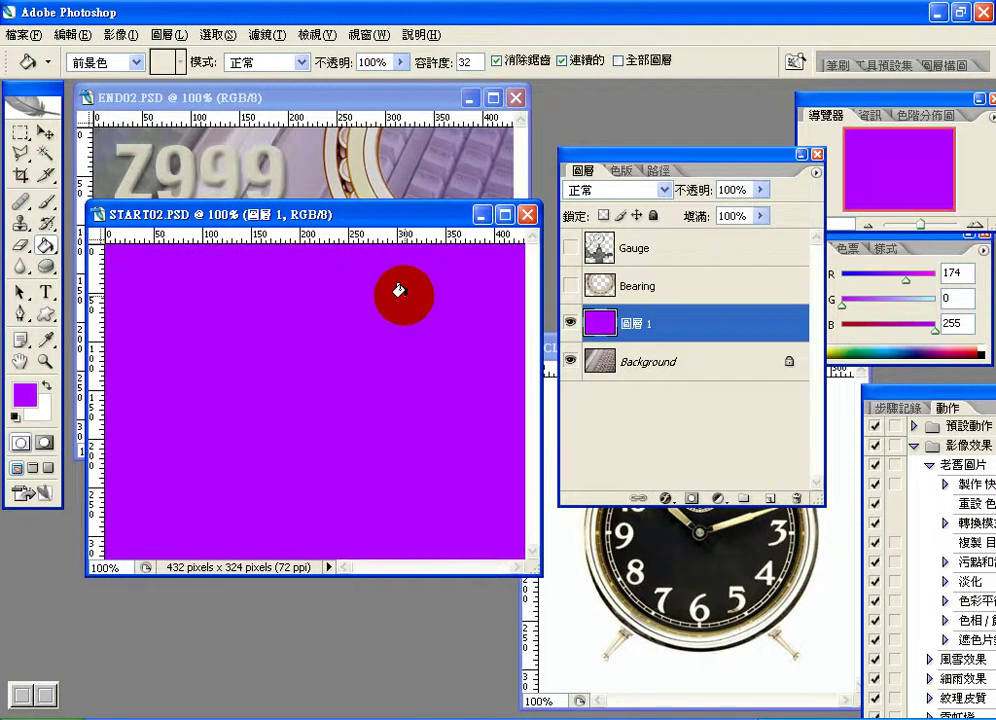
# Check the finished image in END02.PSD, return to START02.PSD and add a layer mask to 圖層 1
pyautogui.click(391, 120)
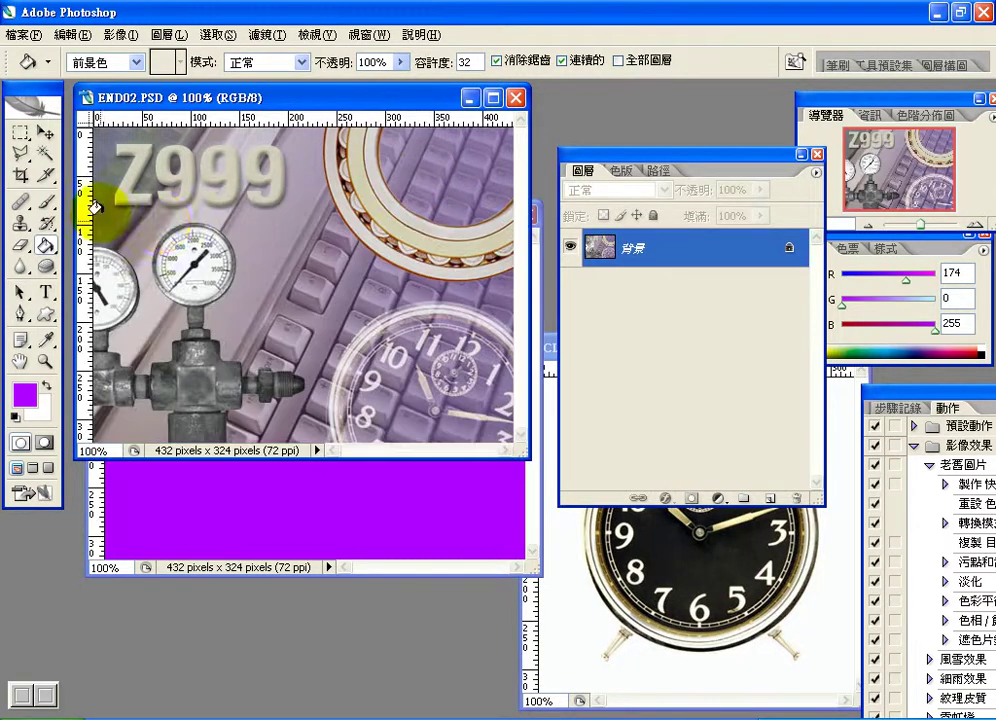
pyautogui.click(369, 472)
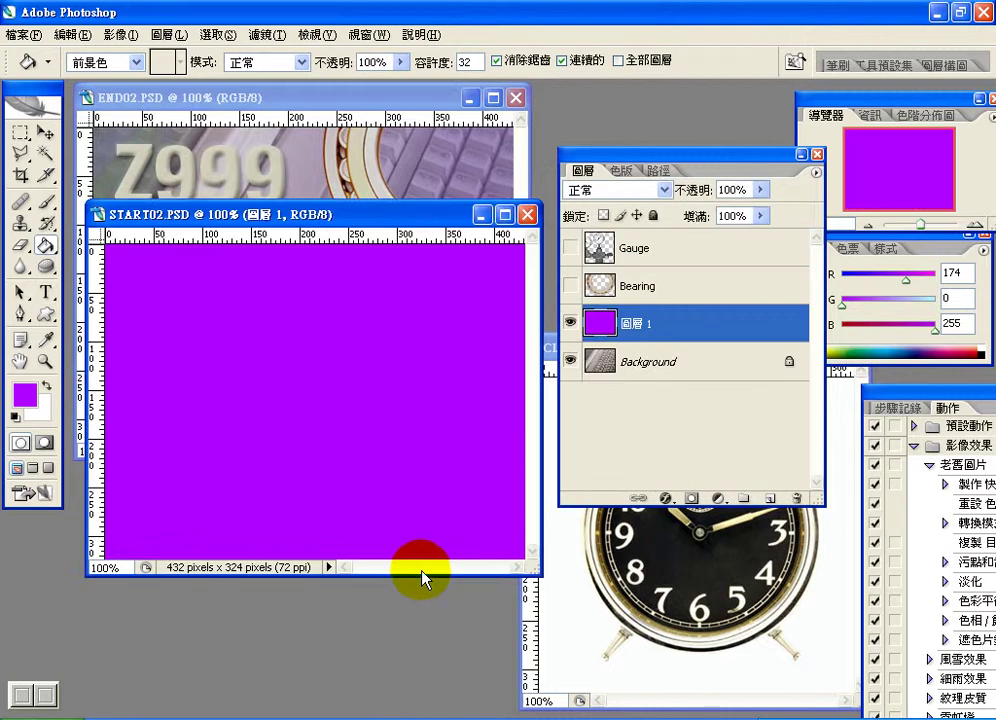
pyautogui.click(690, 499)
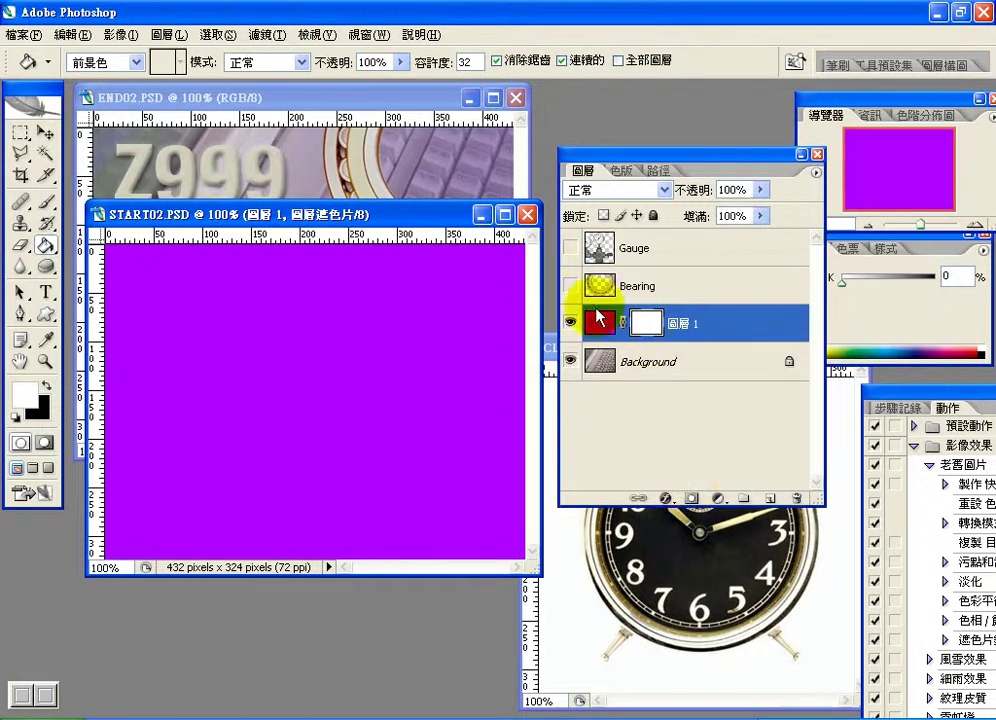
# Draw a linear white-to-black gradient on the mask of 圖層 1 so the purple fades from the image's right edge toward the middle
pyautogui.click(45, 245)
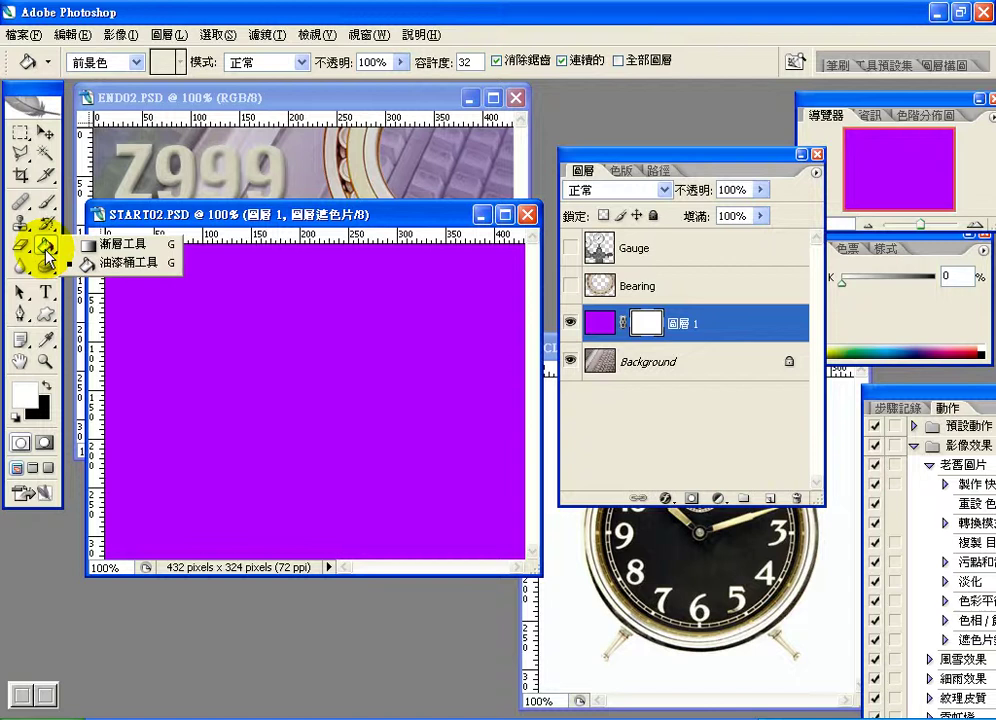
pyautogui.click(105, 246)
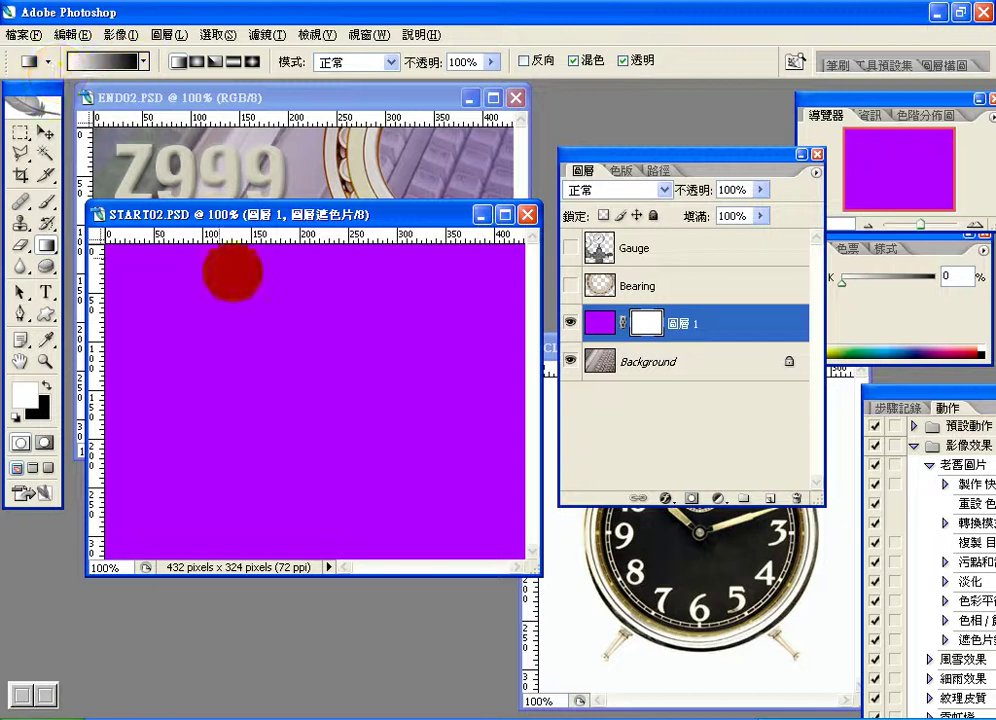
pyautogui.moveTo(231, 269); pyautogui.dragTo(533, 380)
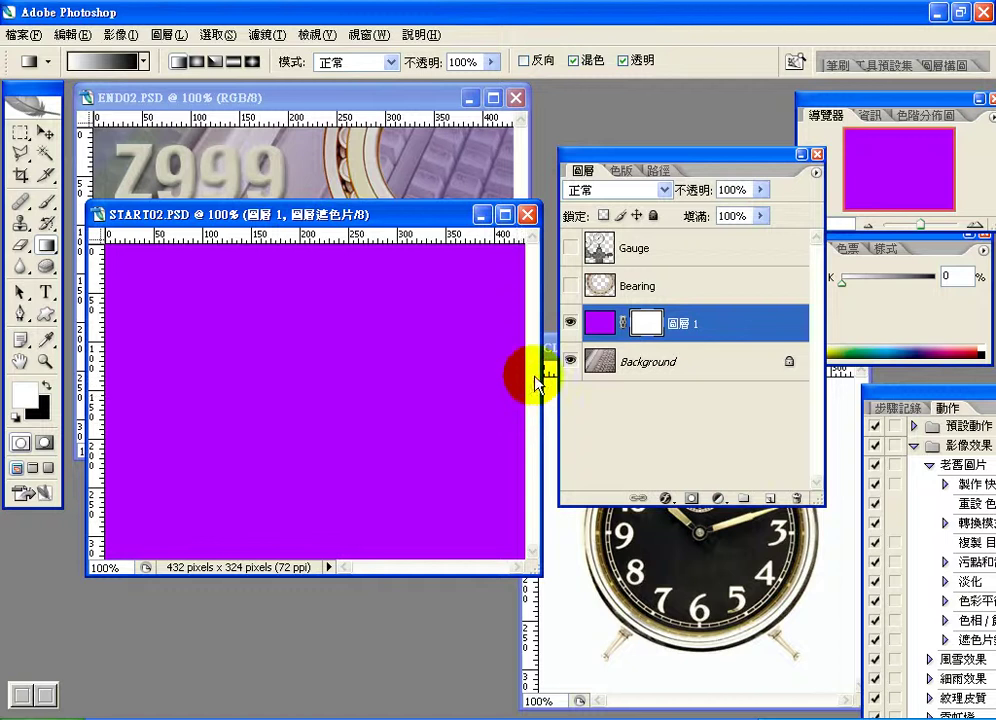
pyautogui.moveTo(533, 568); pyautogui.dragTo(652, 656)
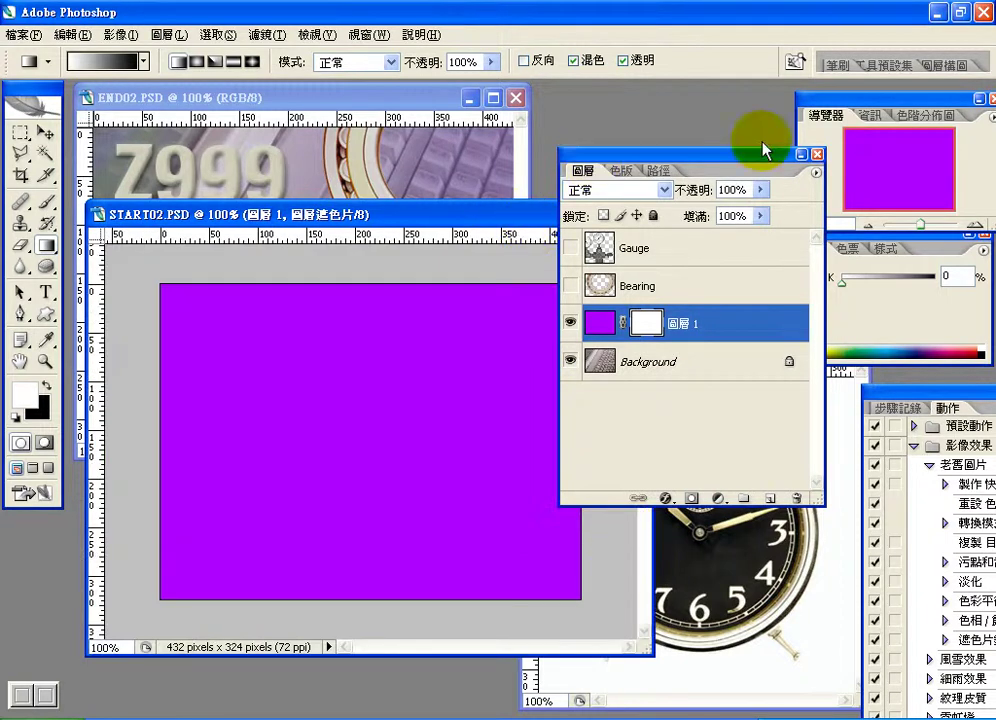
pyautogui.moveTo(667, 158); pyautogui.dragTo(835, 147)
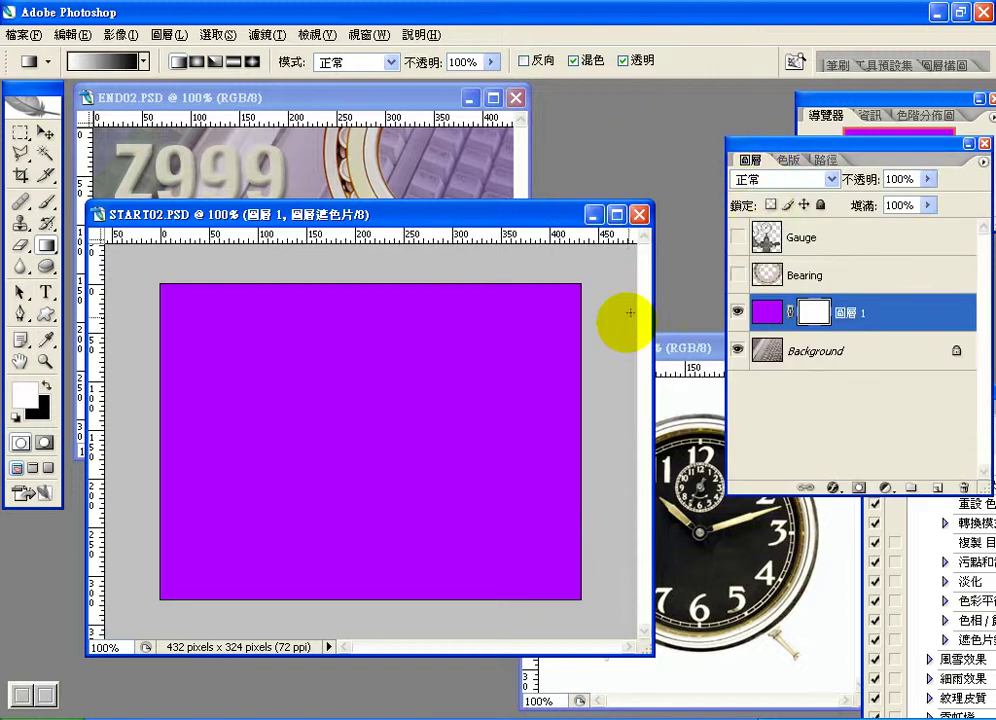
pyautogui.moveTo(622, 418); pyautogui.dragTo(374, 418)
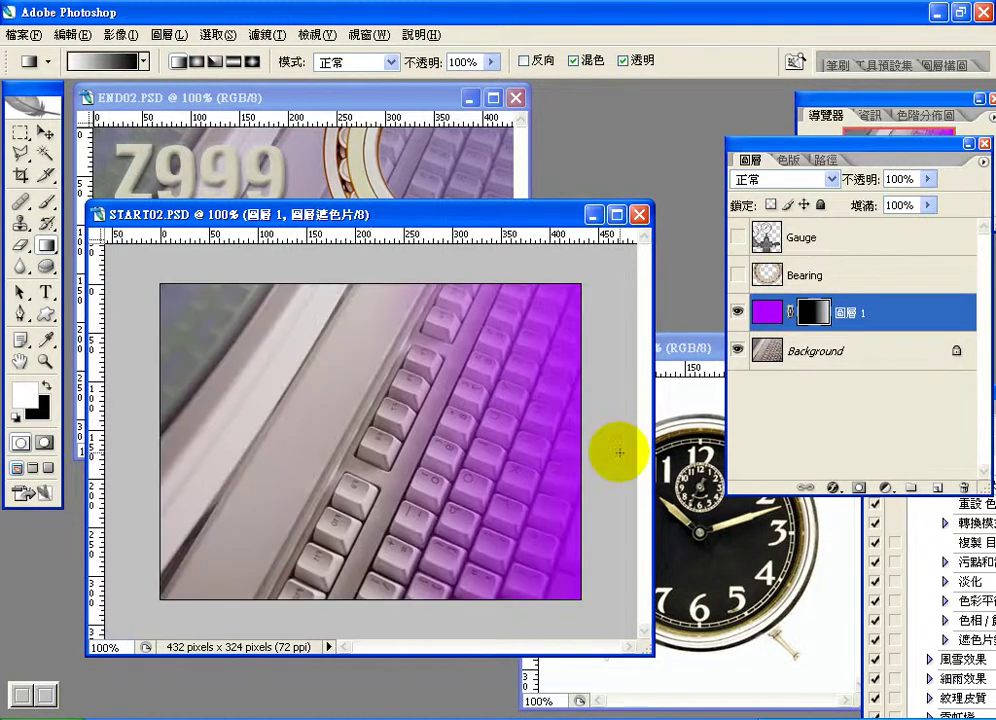
pyautogui.moveTo(580, 402); pyautogui.dragTo(487, 382)
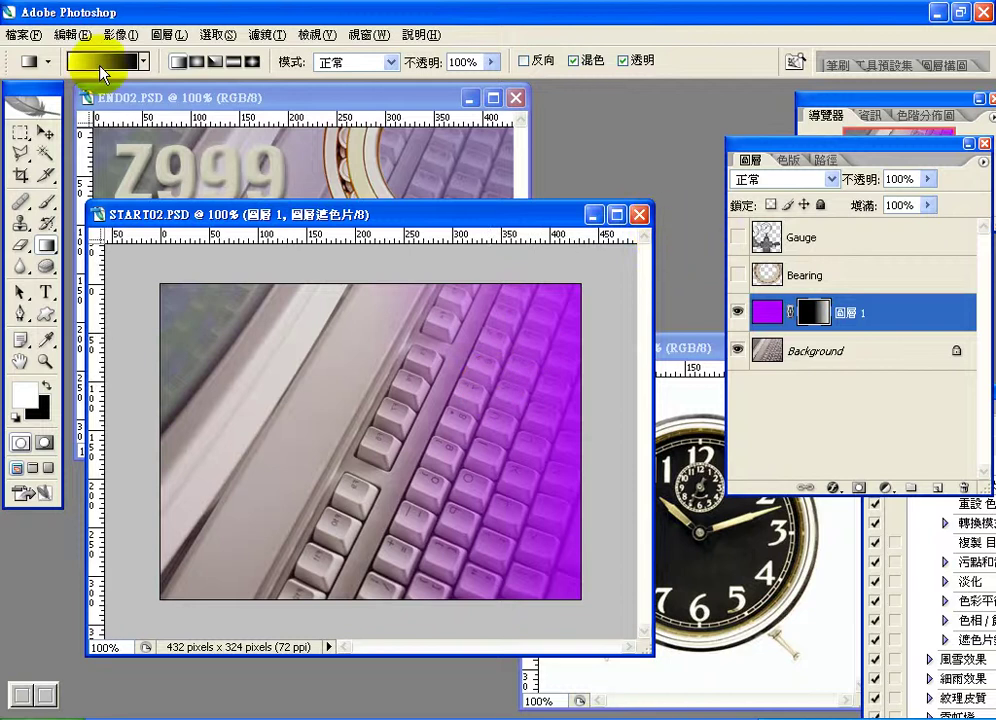
# Lower the opacity of 圖層 1 to 42%
pyautogui.click(928, 179)
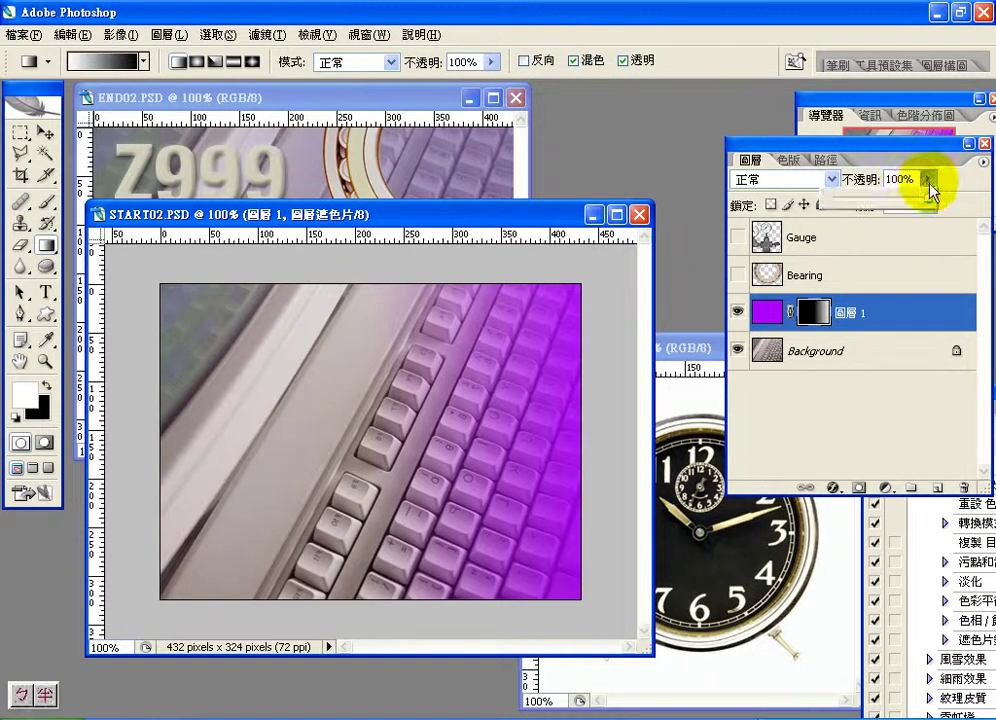
pyautogui.moveTo(929, 204); pyautogui.dragTo(873, 207)
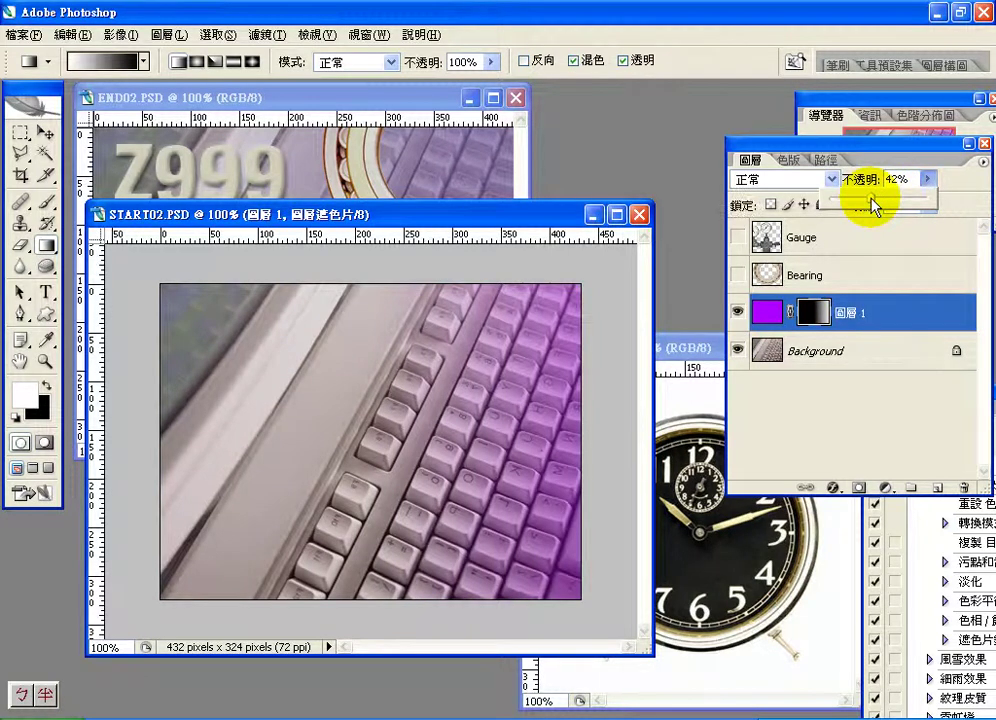
pyautogui.moveTo(456, 214); pyautogui.dragTo(478, 173)
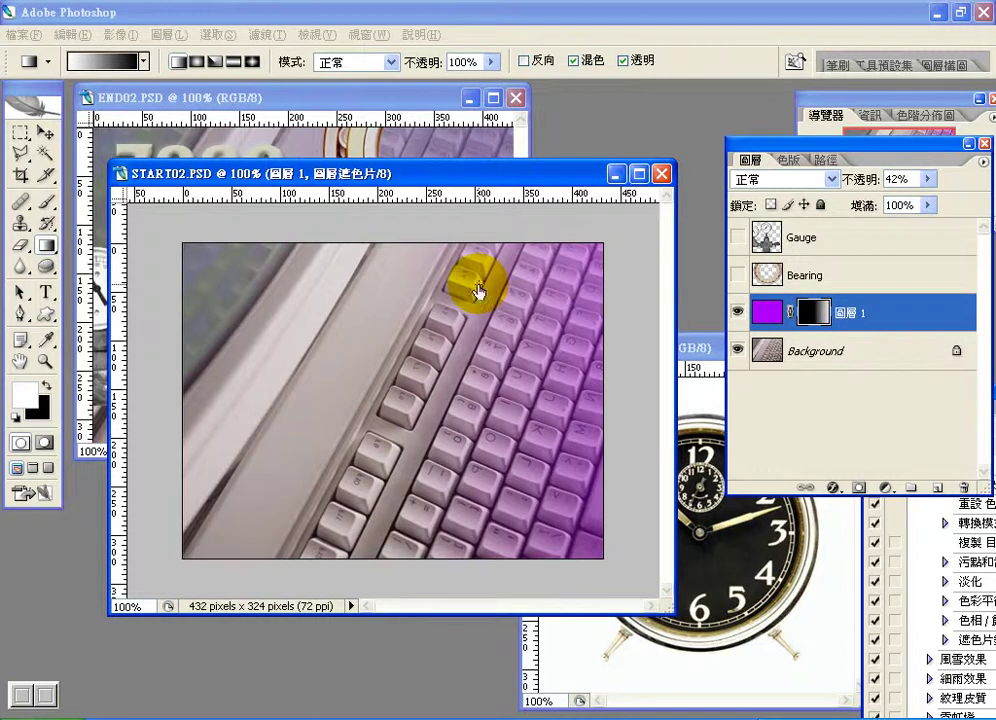
# Examine the fill and mask thumbnails of 圖層 1 and the available gradient presets
pyautogui.click(762, 318)
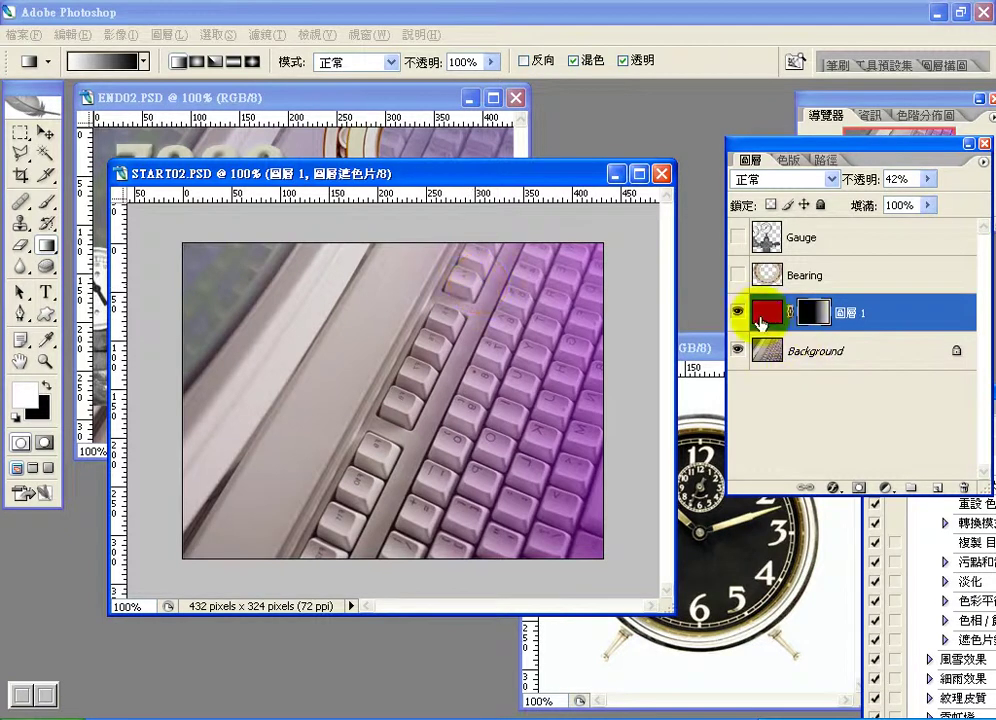
pyautogui.click(810, 316)
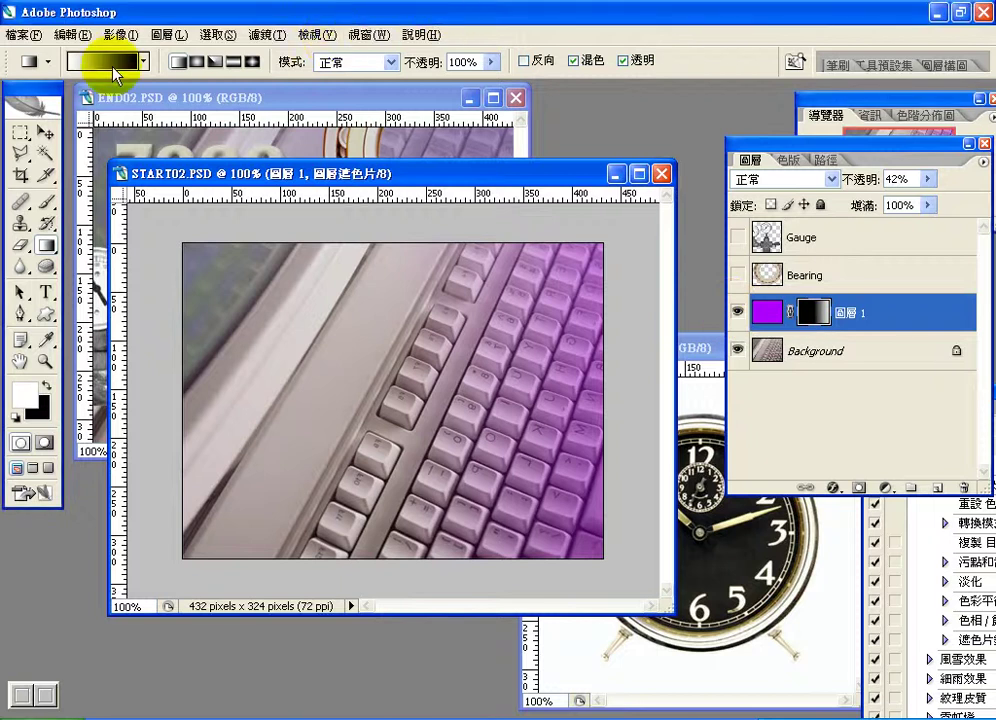
pyautogui.click(144, 62)
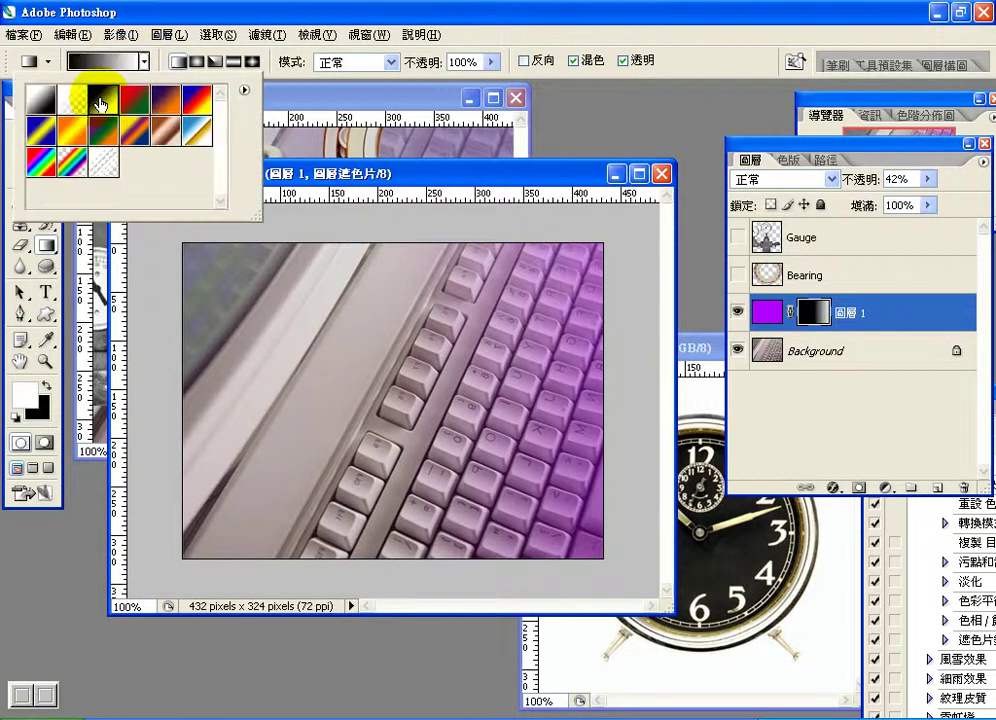
pyautogui.click(144, 62)
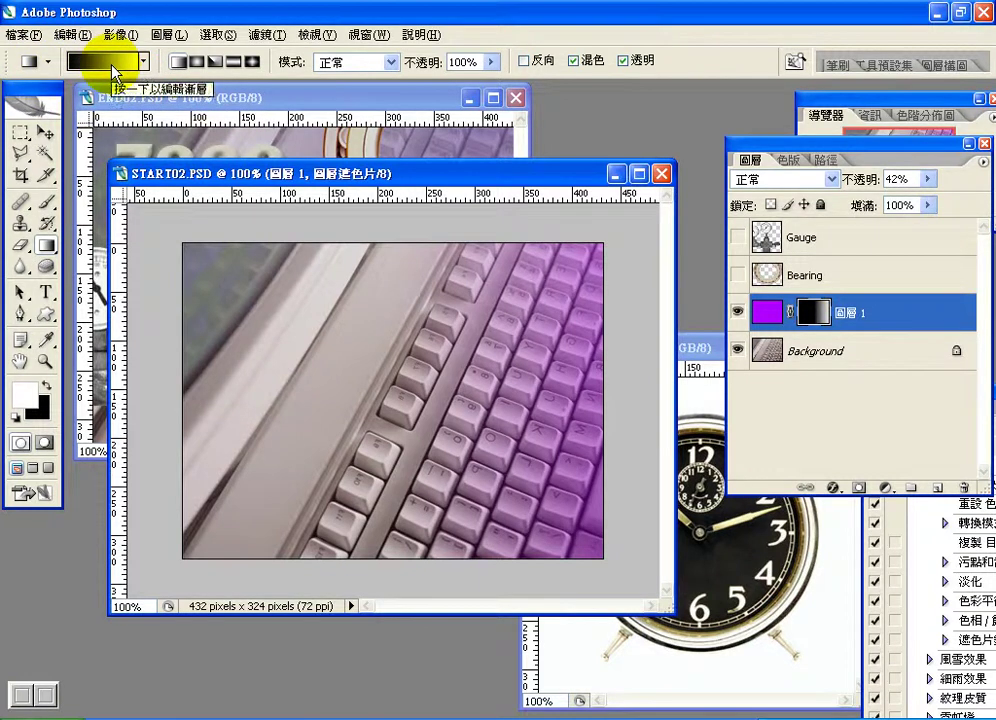
pyautogui.click(144, 62)
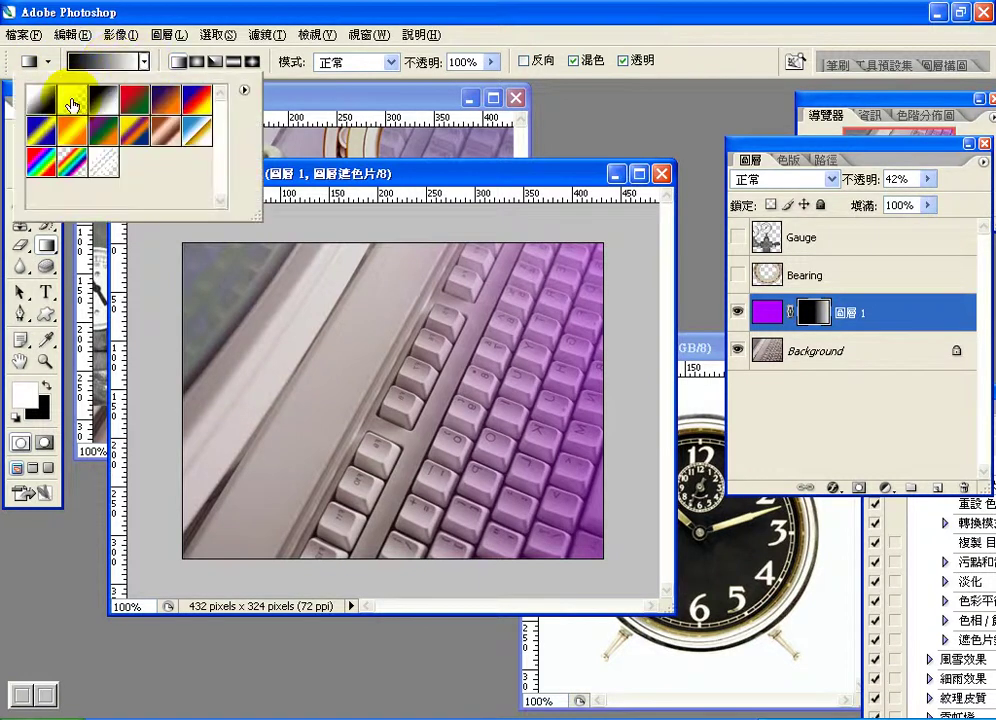
pyautogui.click(397, 87)
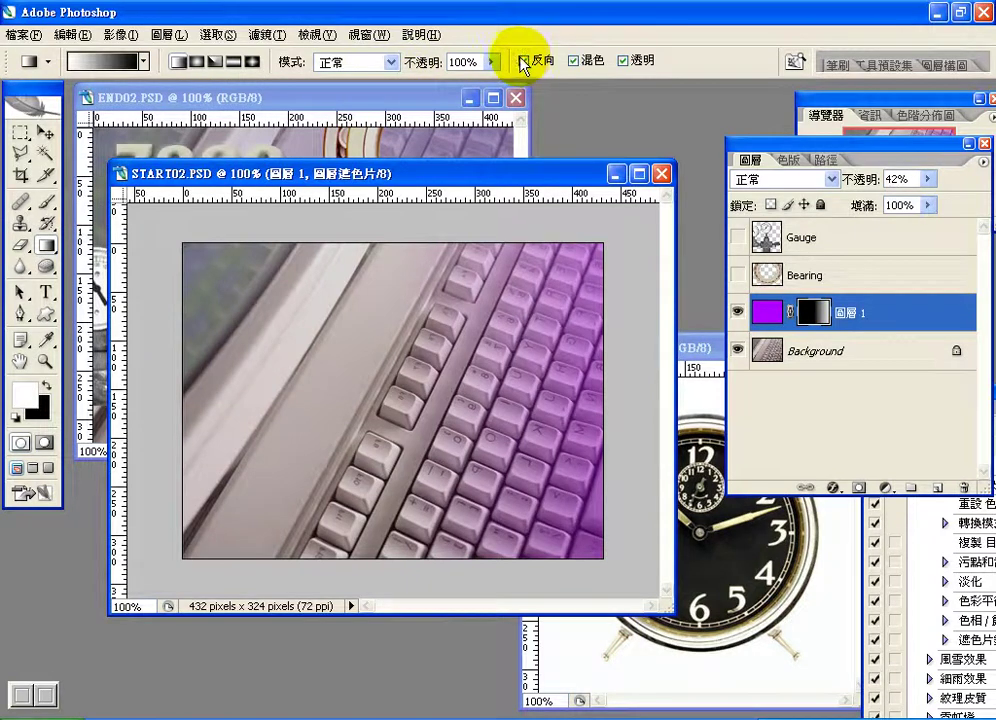
# Try the gradient's Reverse option and switch it off again
pyautogui.click(522, 62)
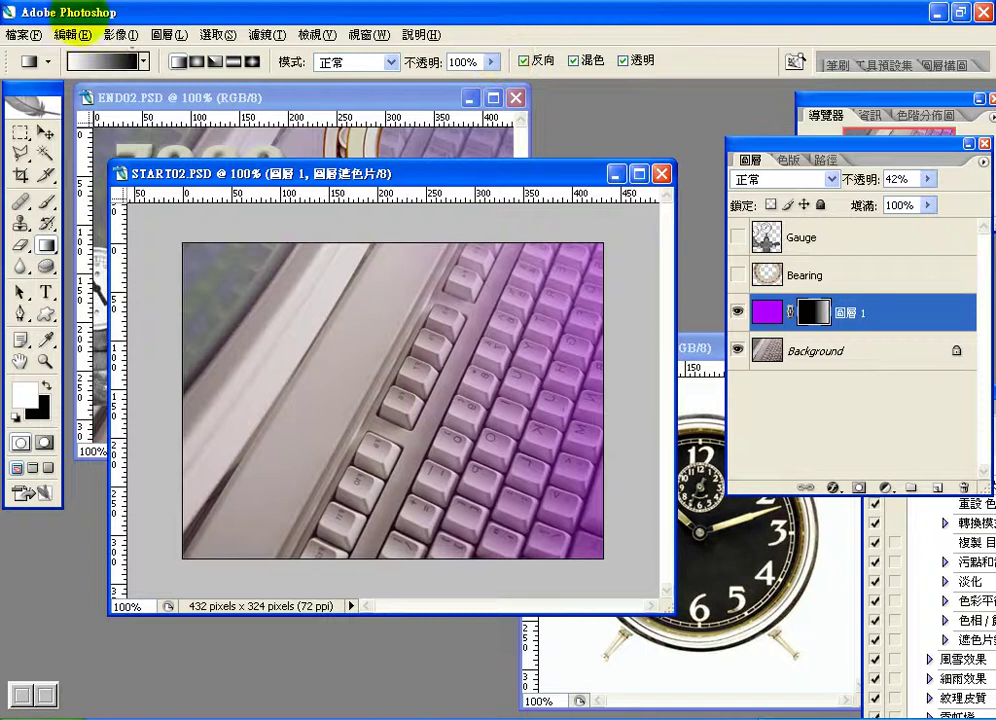
pyautogui.moveTo(68, 50)
pyautogui.mouseDown()
pyautogui.moveTo(50, 84)
pyautogui.moveTo(78, 56)
pyautogui.moveTo(145, 62)
pyautogui.mouseUp()
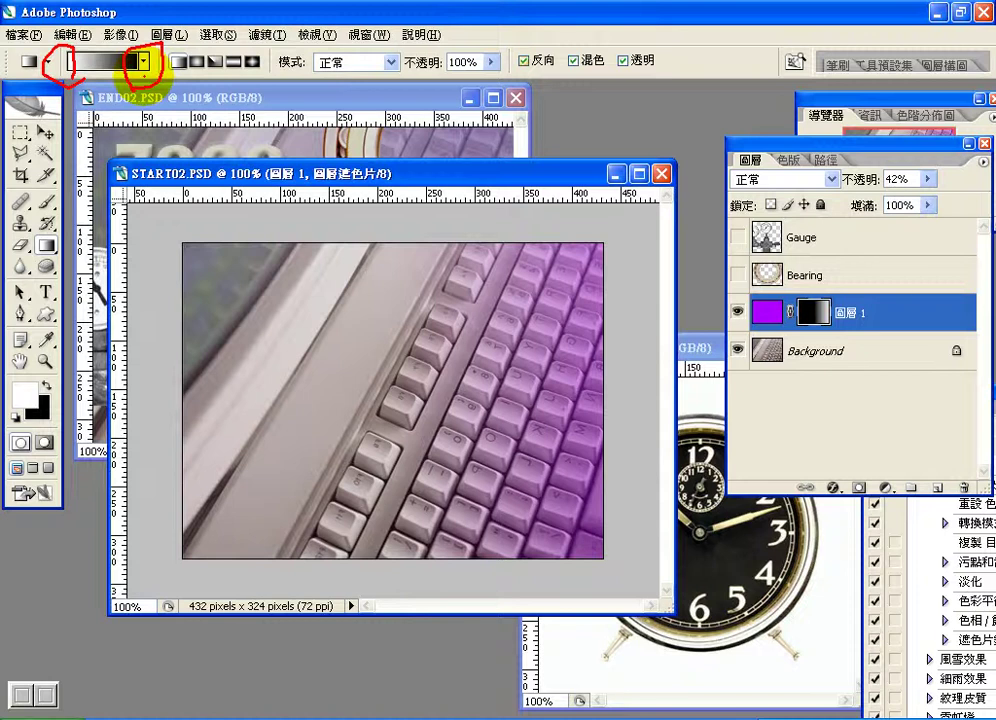
pyautogui.click(523, 62)
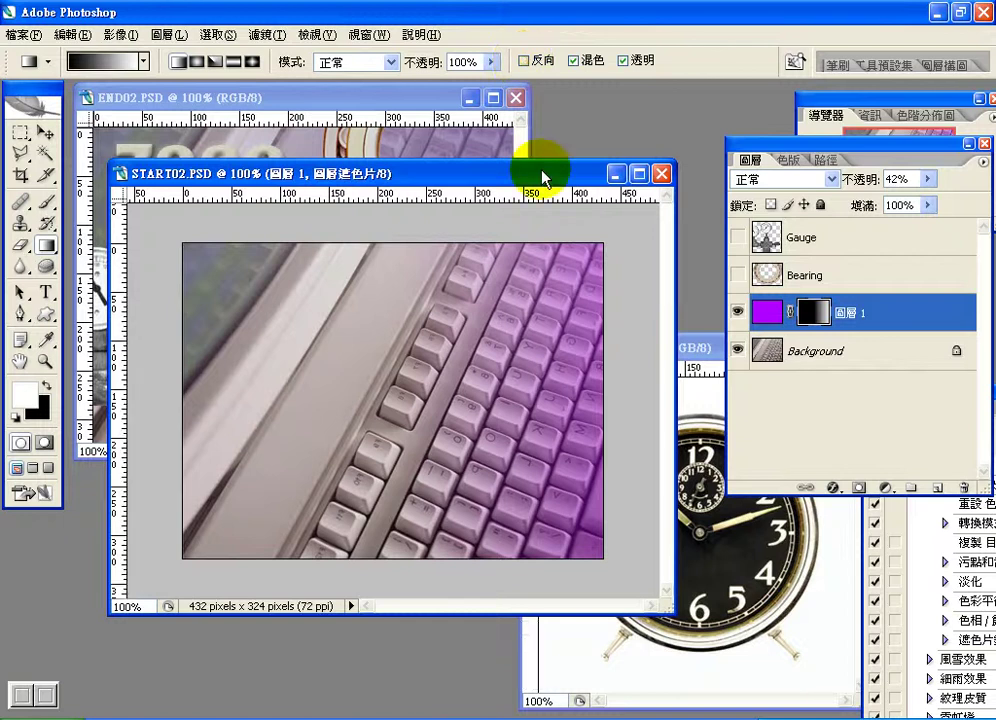
# Copy the clock image from CLOCK.PSD into START02.PSD as a new layer and position it in the canvas's lower-right area
pyautogui.moveTo(540, 176); pyautogui.dragTo(500, 215)
pyautogui.click(661, 341)
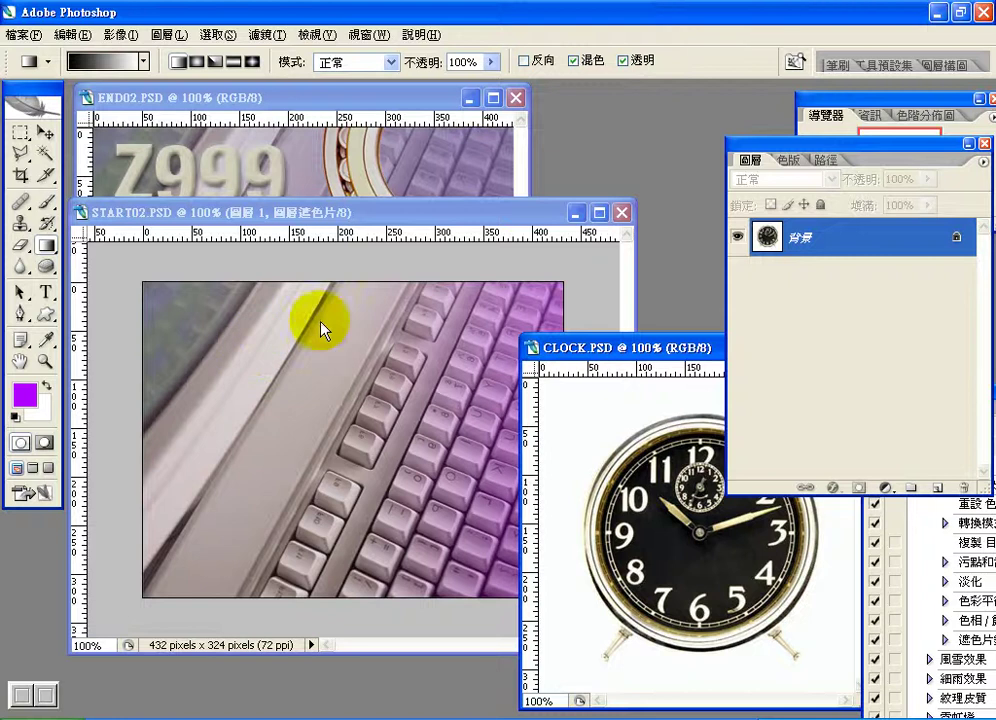
pyautogui.moveTo(600, 352); pyautogui.dragTo(652, 277)
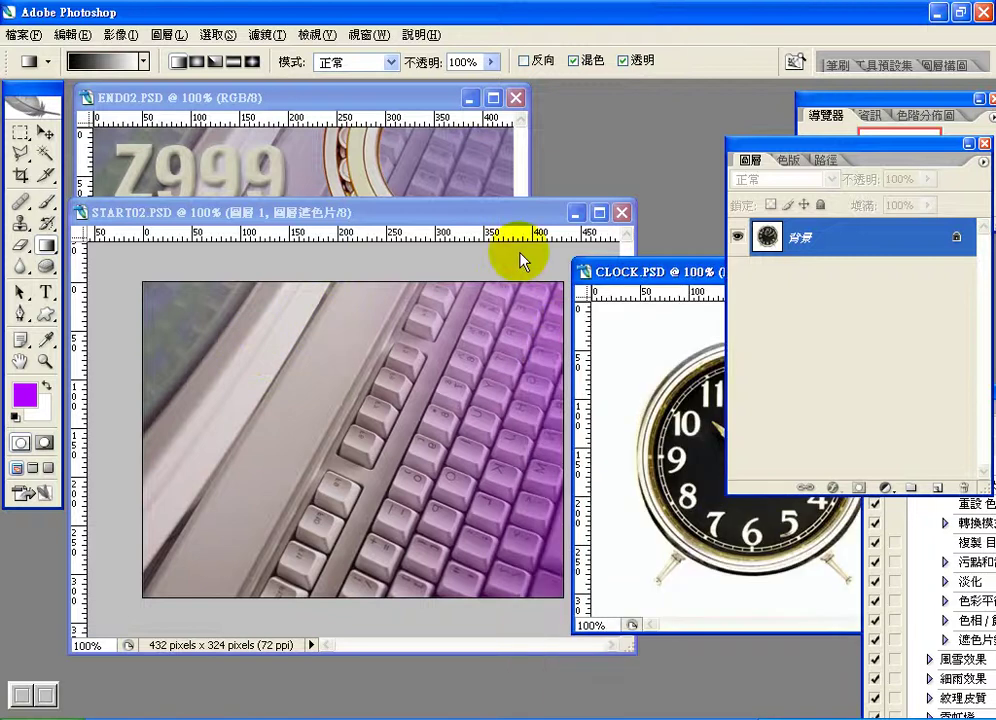
pyautogui.click(46, 132)
pyautogui.moveTo(767, 236); pyautogui.dragTo(414, 411)
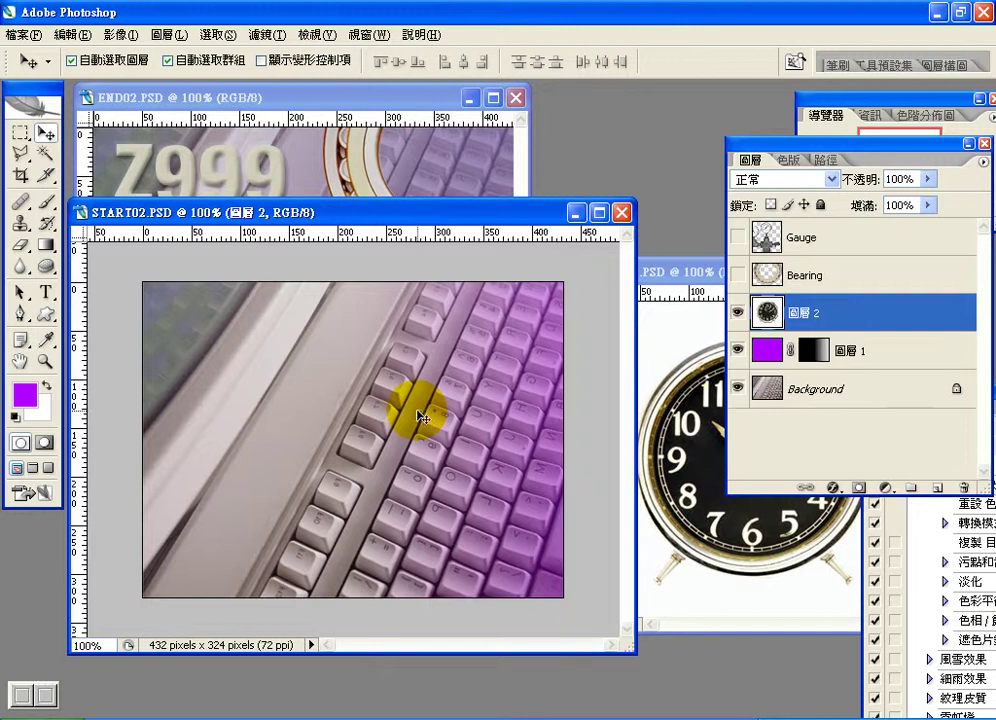
pyautogui.moveTo(302, 417); pyautogui.dragTo(531, 452)
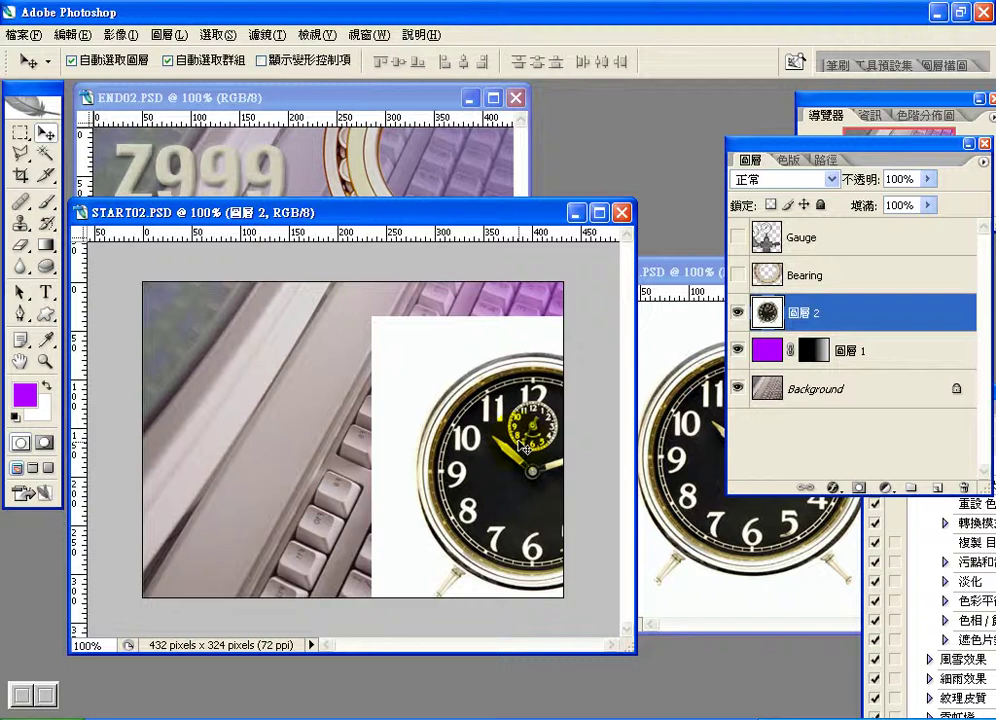
pyautogui.moveTo(524, 449); pyautogui.dragTo(474, 446)
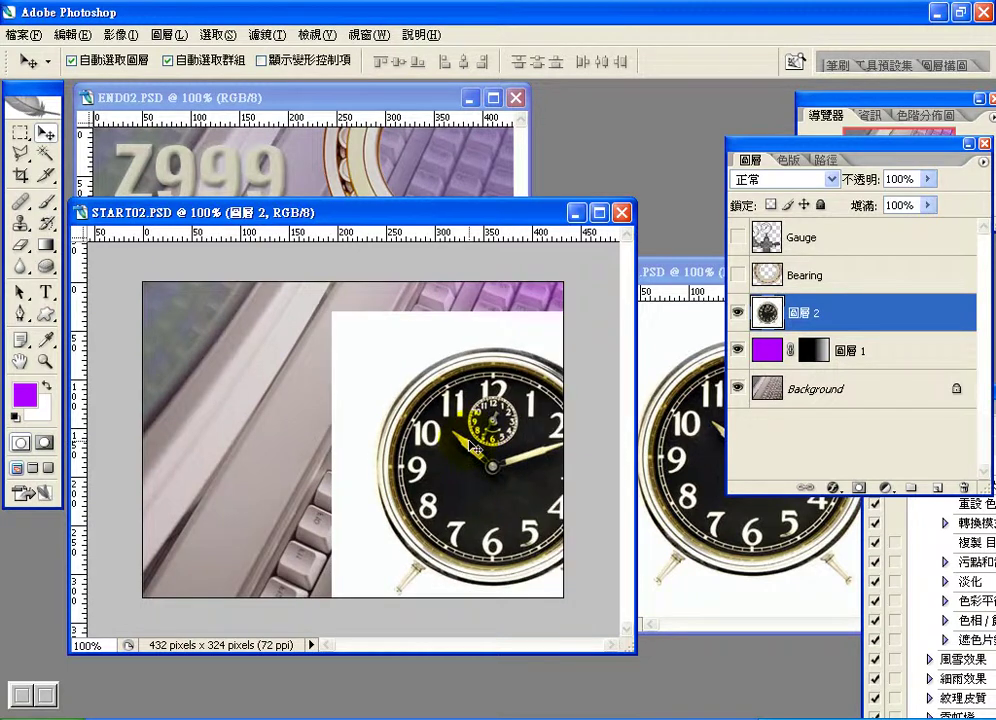
# Try the 覆蓋 and 柔光 blend modes on the pasted clock layer 圖層 2
pyautogui.click(831, 180)
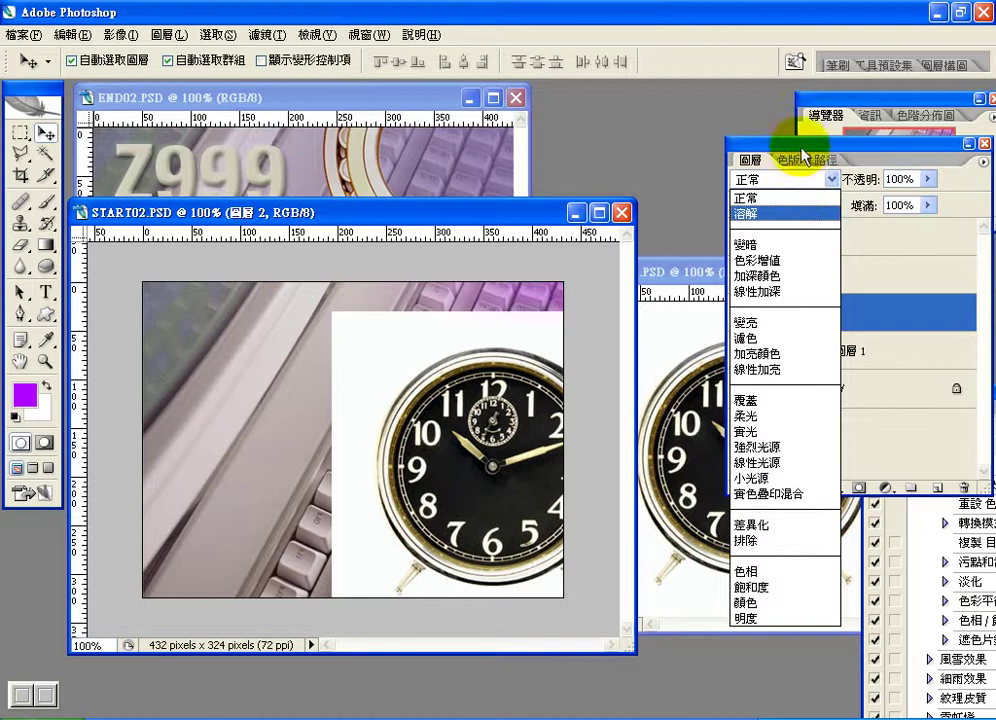
pyautogui.click(802, 190)
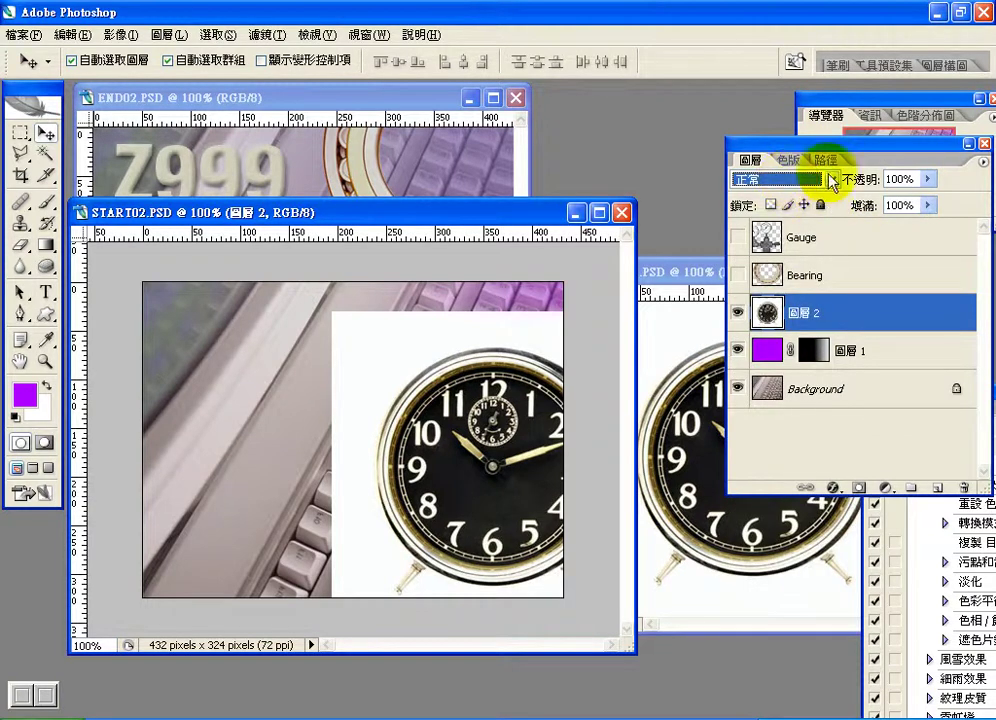
pyautogui.click(832, 180)
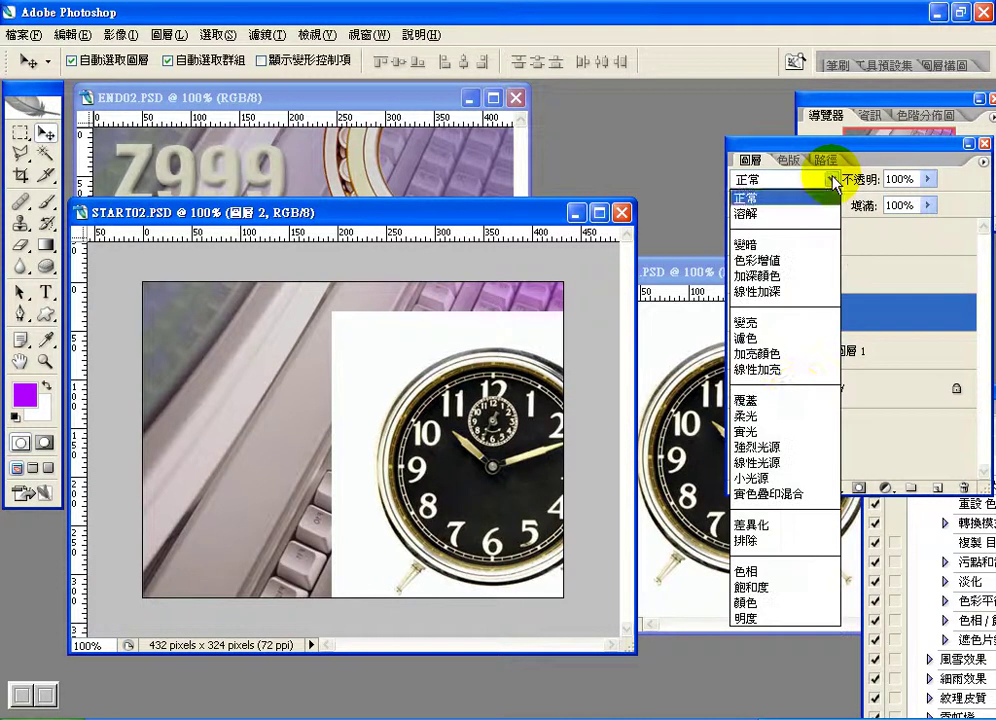
pyautogui.click(801, 403)
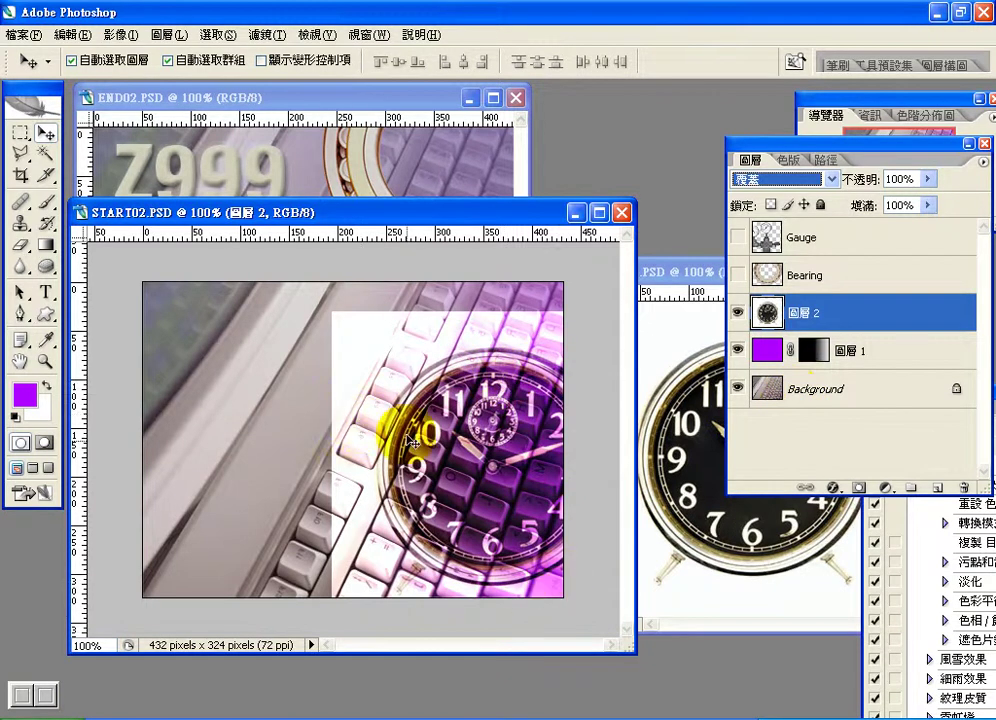
pyautogui.click(825, 180)
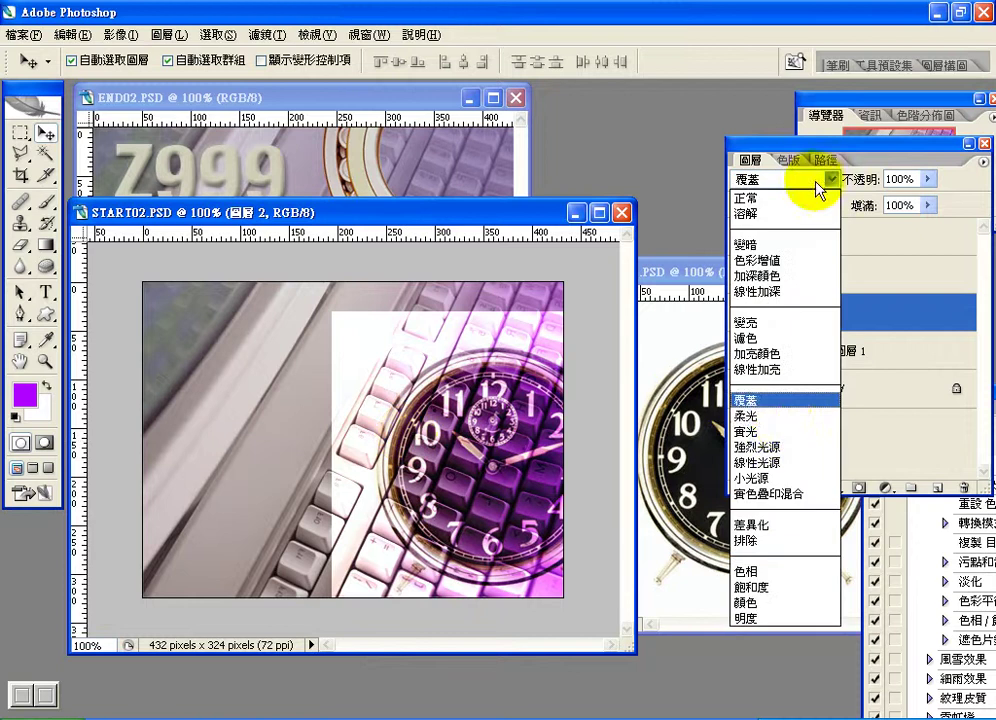
pyautogui.click(787, 418)
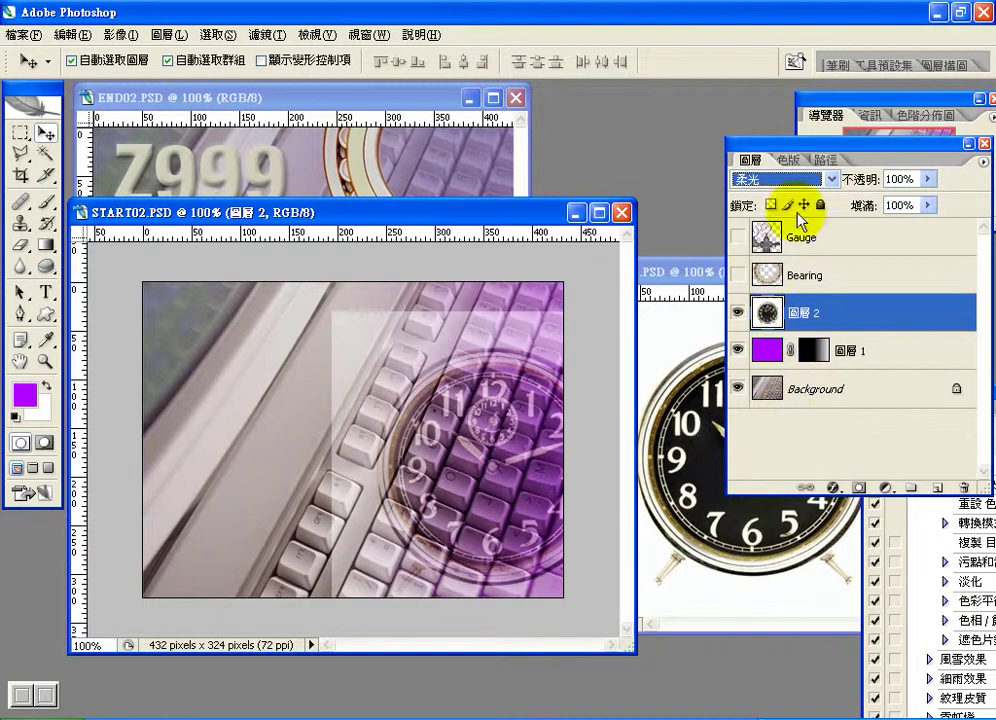
pyautogui.click(829, 182)
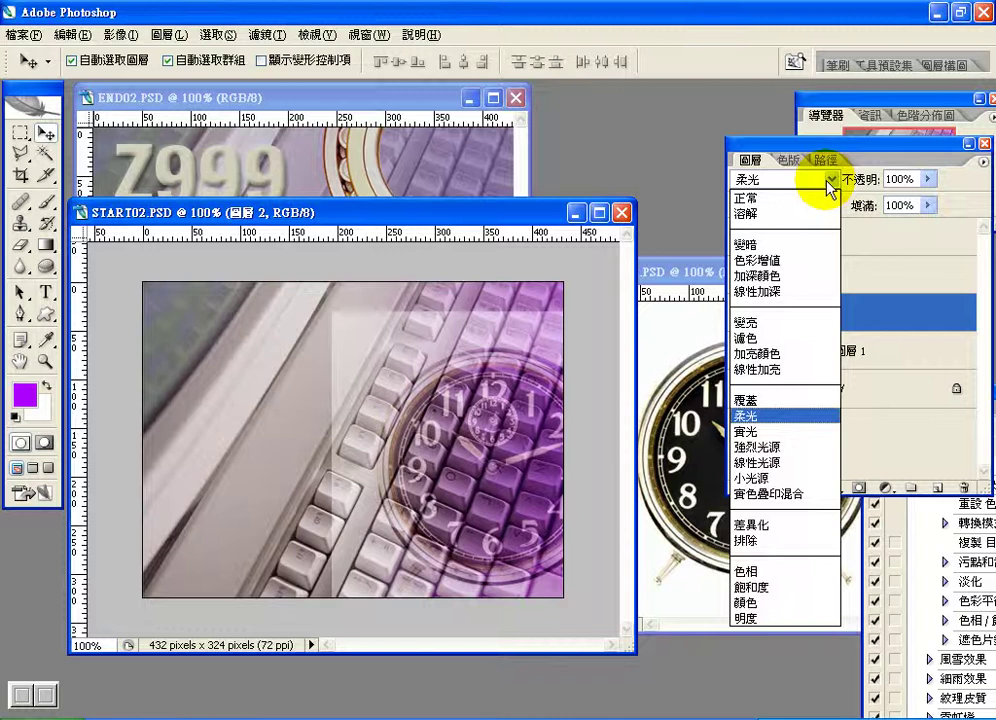
pyautogui.click(696, 290)
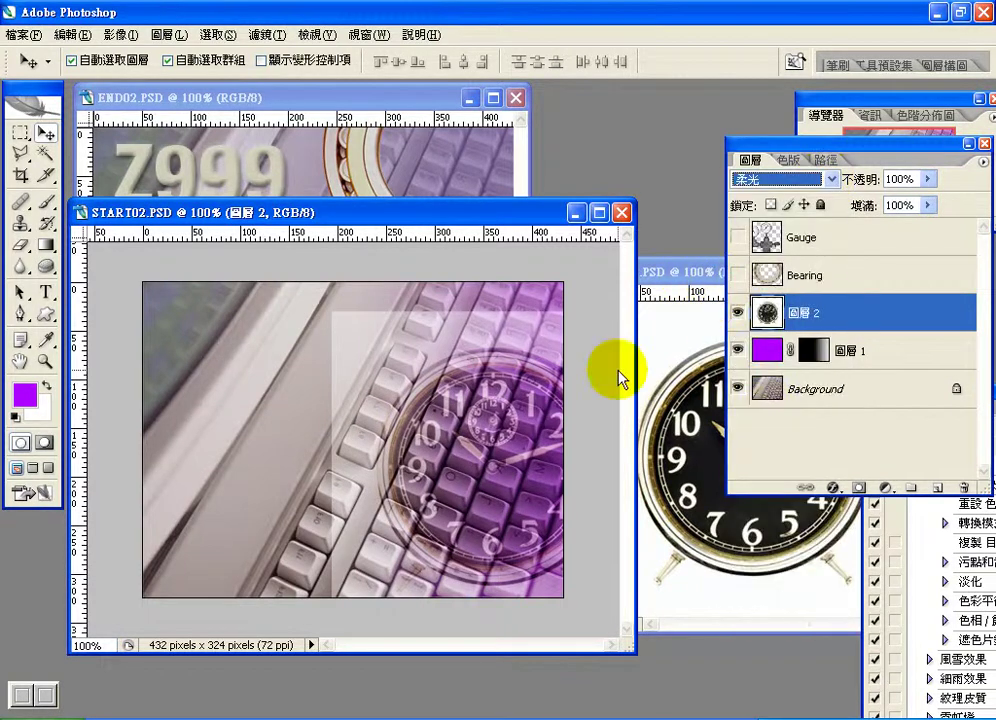
# Bring CLOCK.PSD forward and select the white background around the clock with the Magic Wand at tolerance 10
pyautogui.click(696, 273)
pyautogui.moveTo(696, 273); pyautogui.dragTo(383, 216)
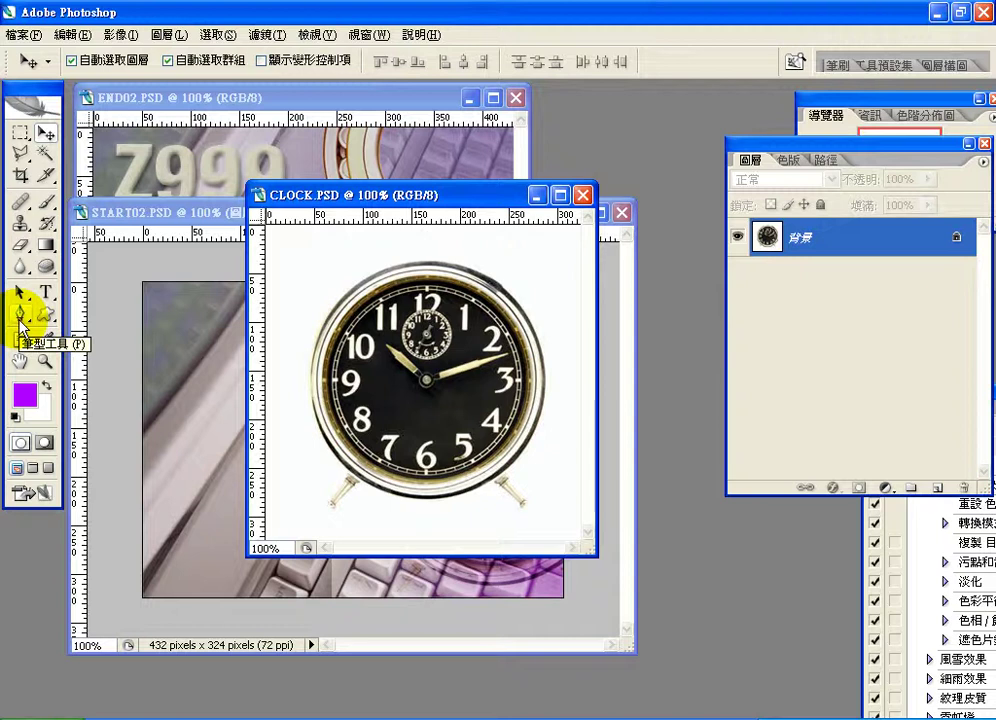
pyautogui.click(46, 153)
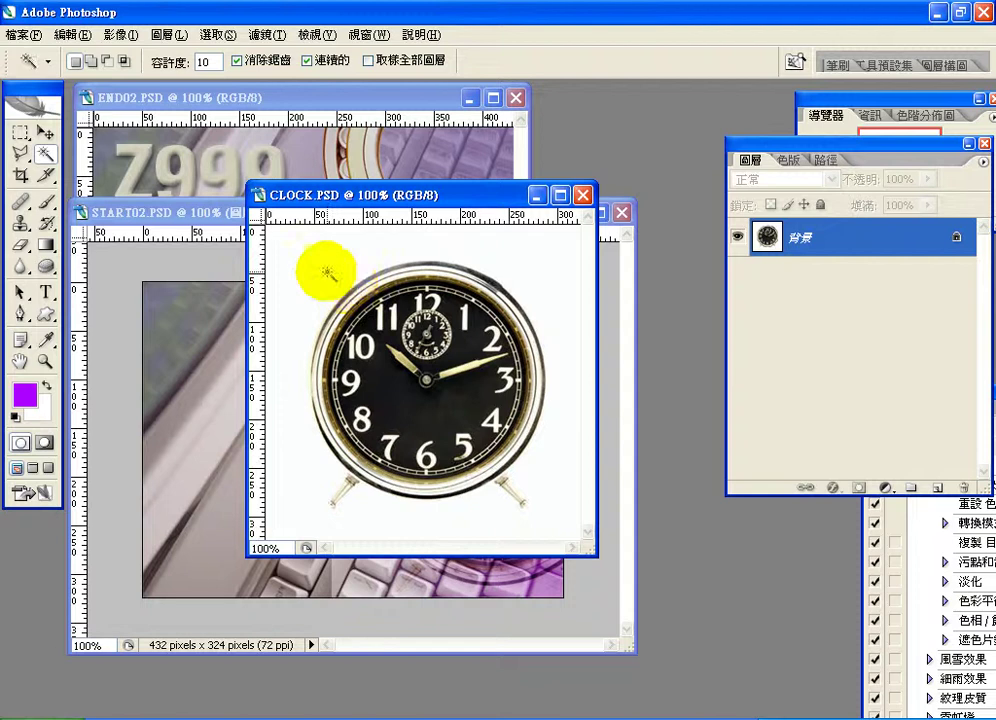
pyautogui.click(328, 274)
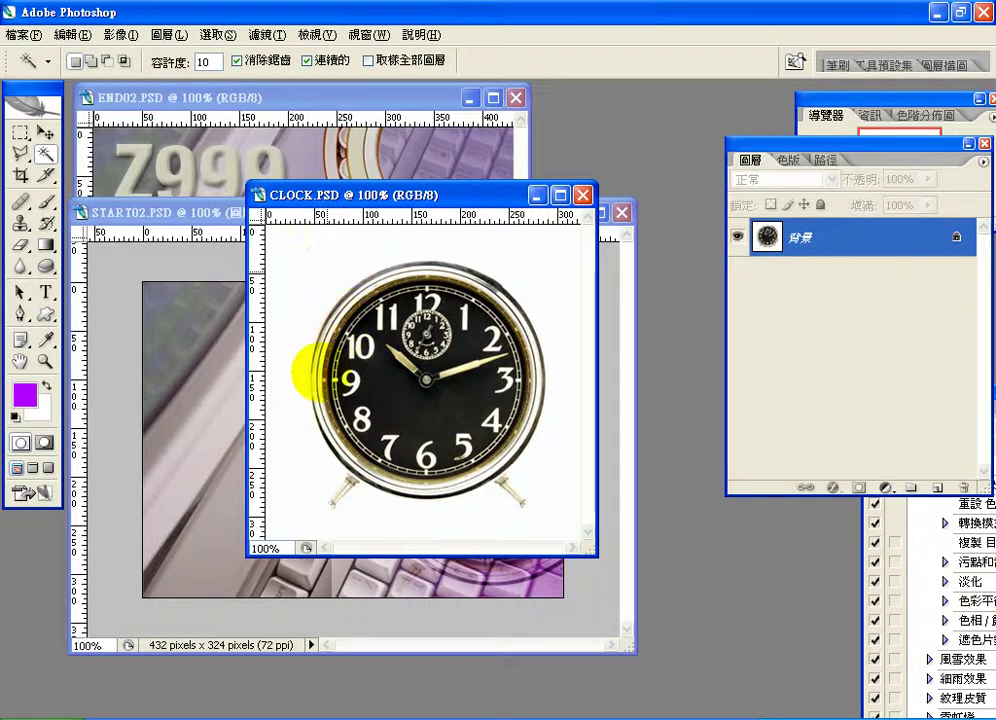
pyautogui.click(312, 372)
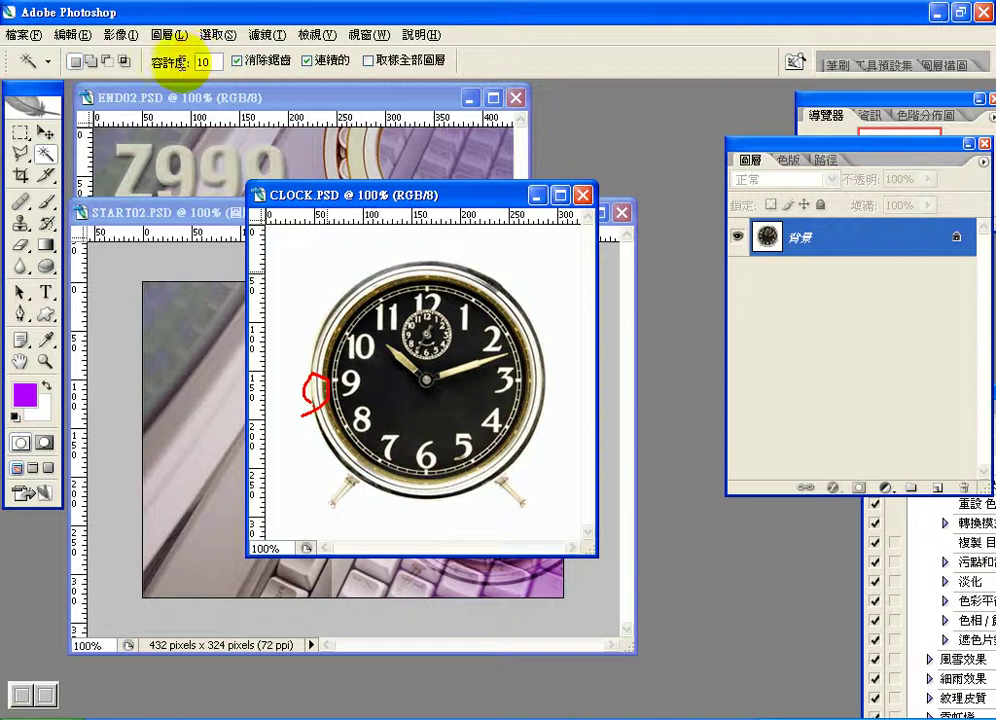
pyautogui.click(180, 70)
pyautogui.press('Return')
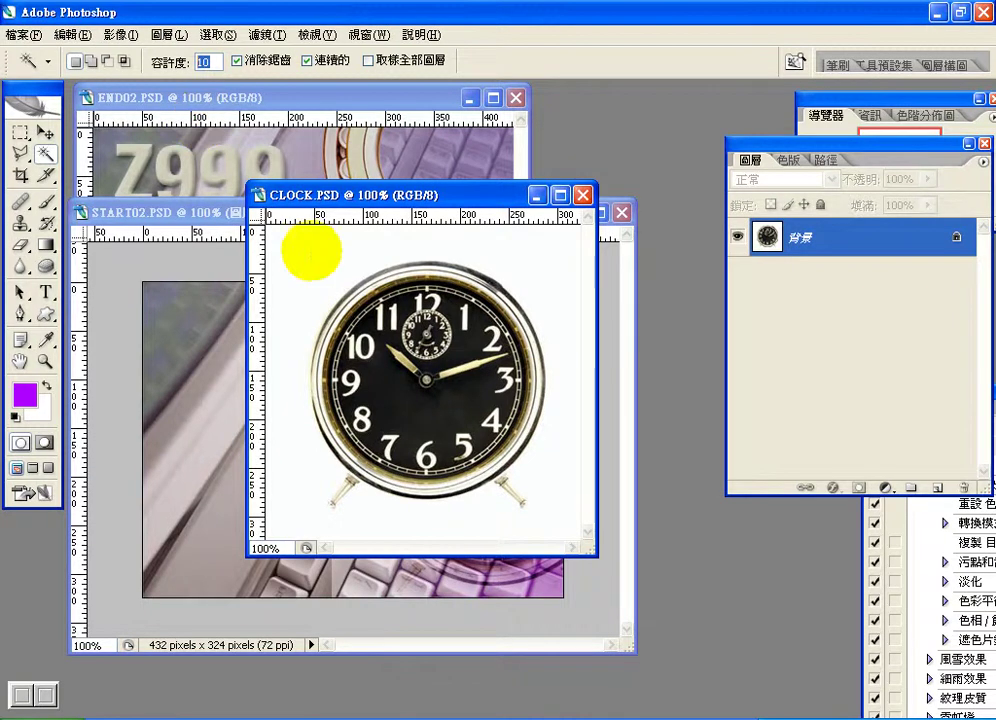
pyautogui.click(309, 268)
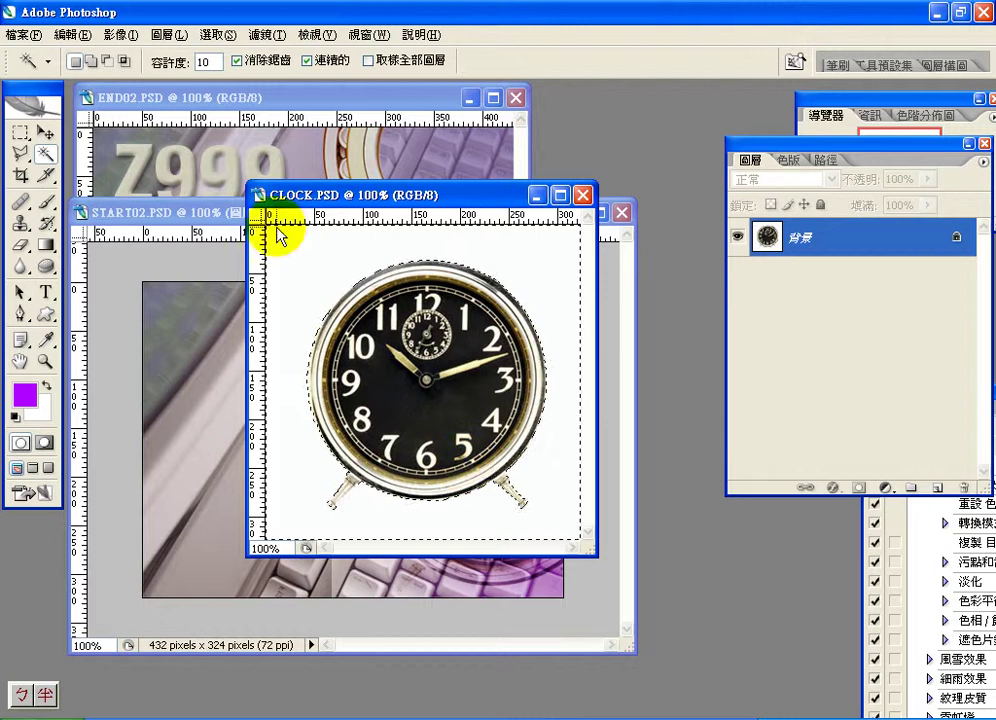
pyautogui.doubleClick(204, 60)
pyautogui.press('Return')
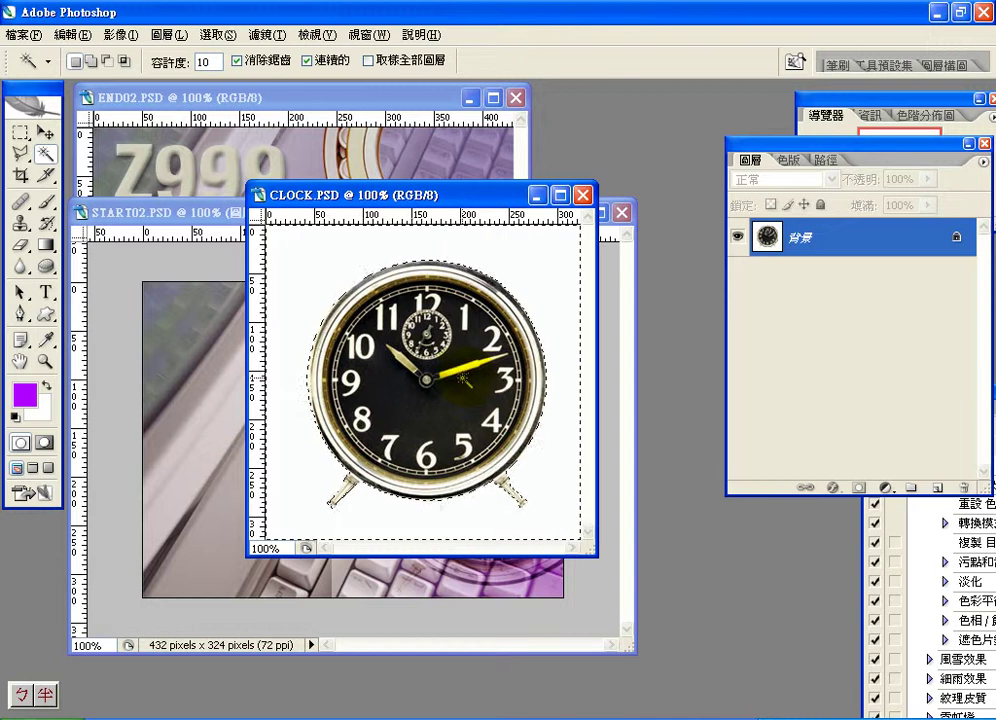
# Invert the selection in CLOCK.PSD so it covers only the clock, and copy it
pyautogui.click(220, 35)
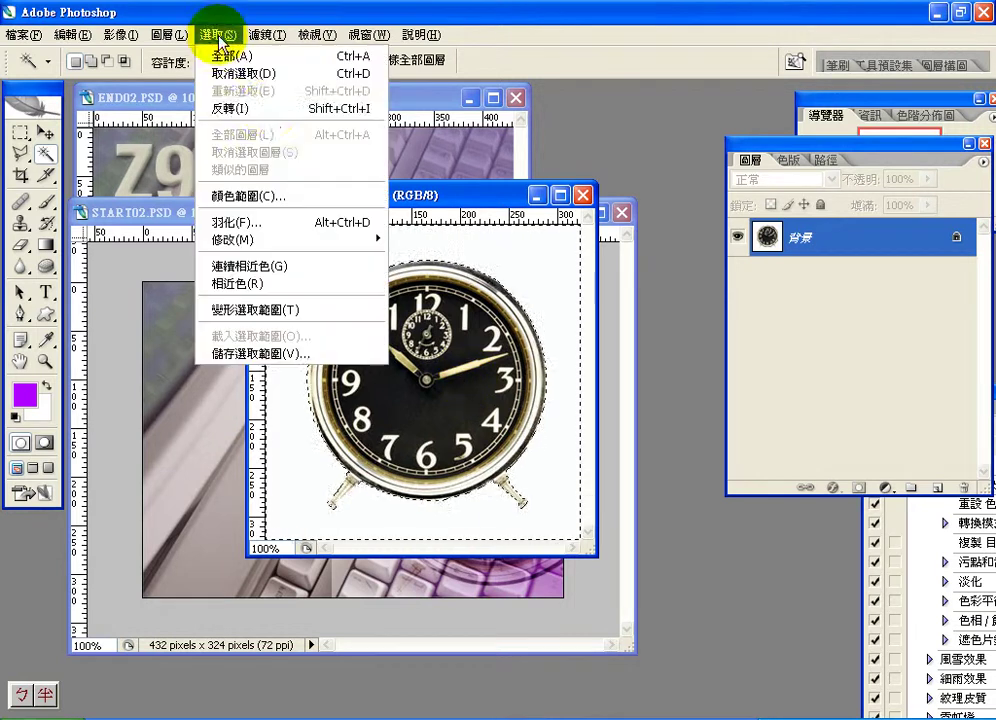
pyautogui.click(272, 110)
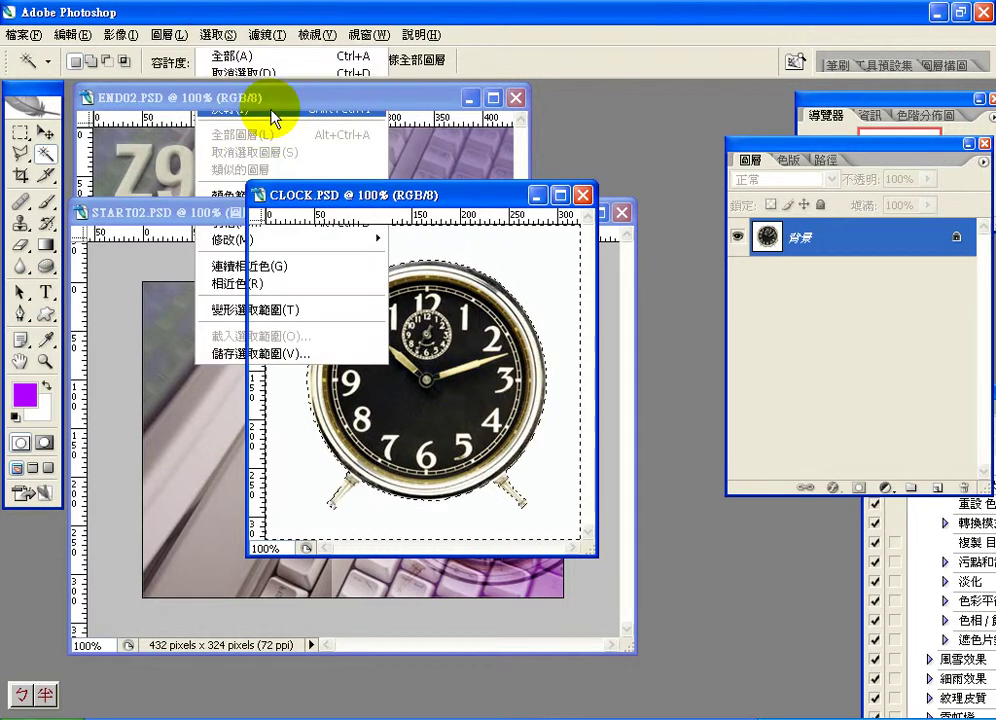
pyautogui.click(72, 34)
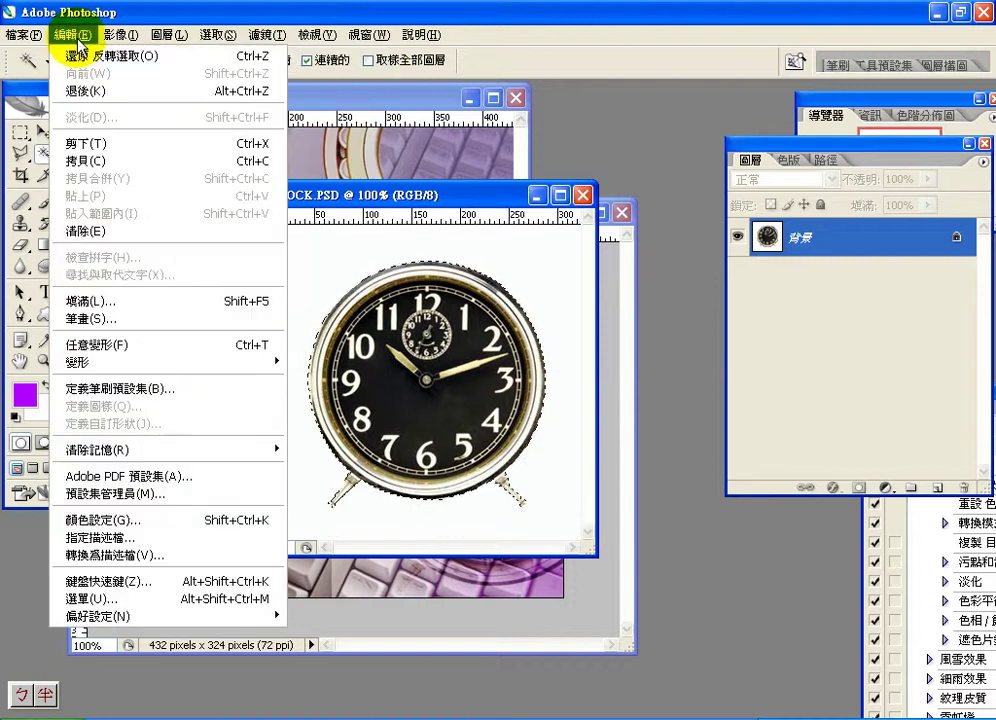
pyautogui.click(100, 161)
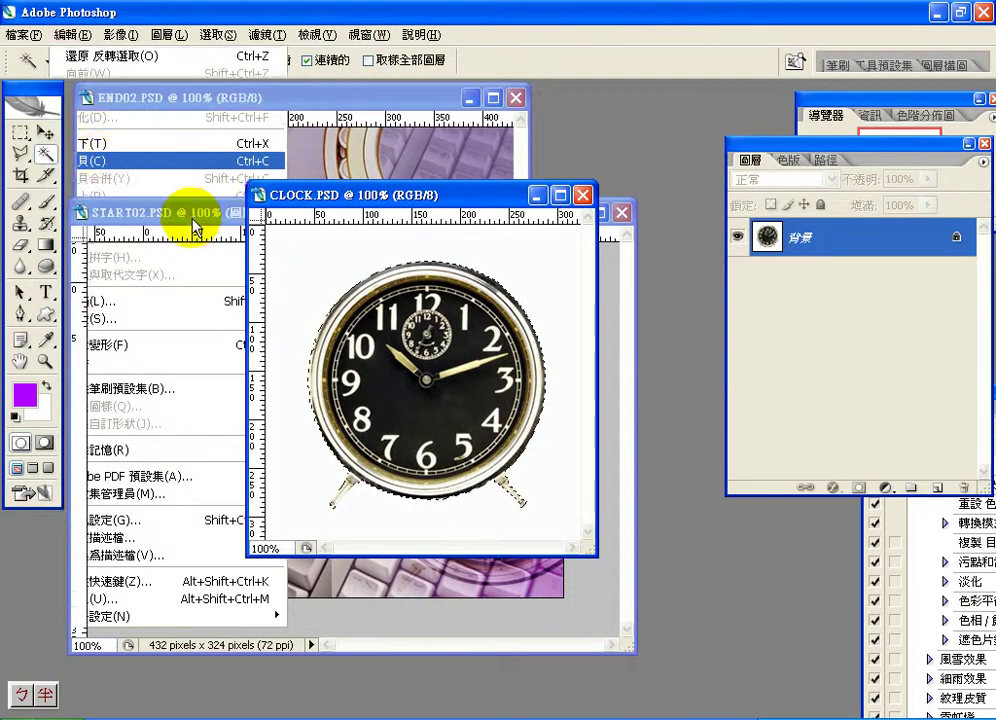
# Switch to START02.PSD and delete the white-backed clock layer 圖層 2
pyautogui.click(193, 222)
pyautogui.hotkey('ctrl', 'v')
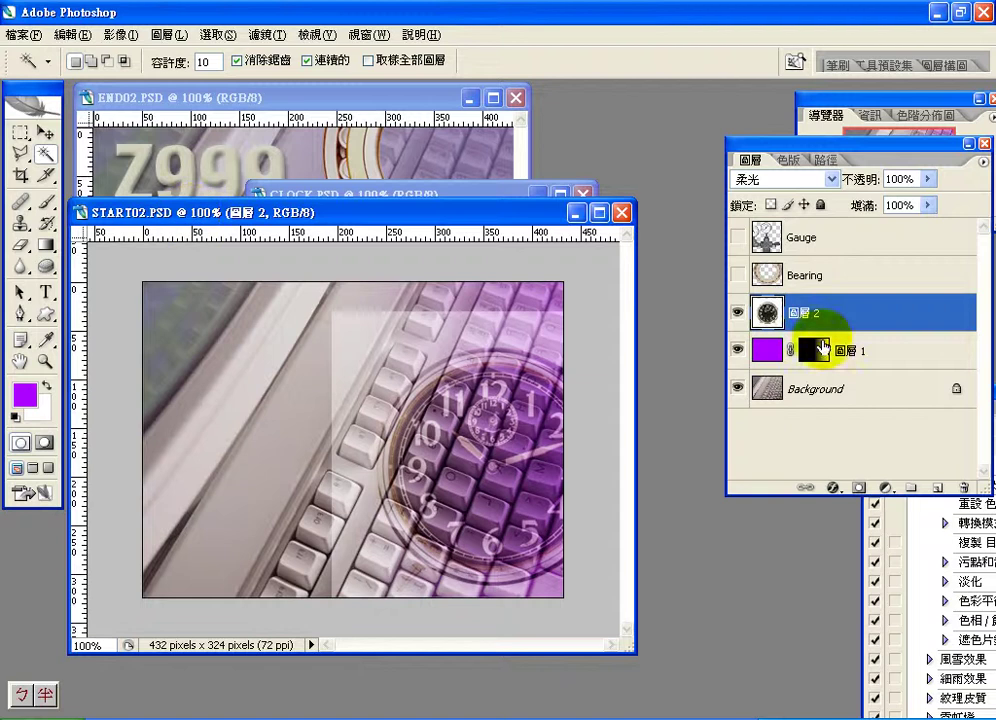
pyautogui.moveTo(767, 313); pyautogui.dragTo(962, 486)
# Paste the cut-out clock as a new layer in START02.PSD and move it to the canvas's lower-right area
pyautogui.click(72, 34)
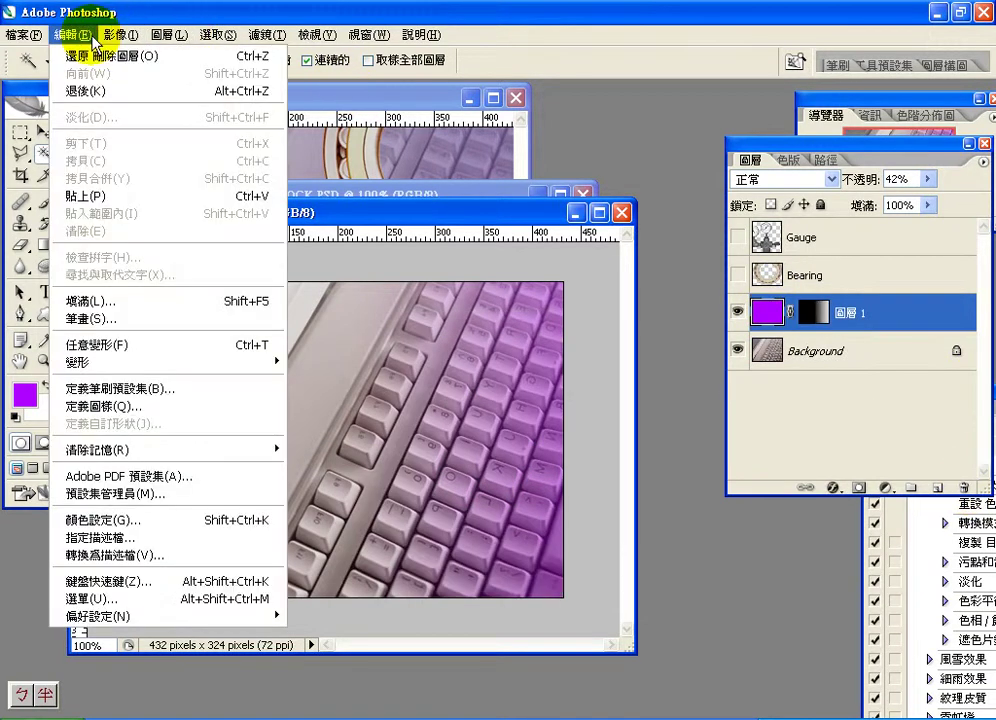
pyautogui.click(146, 203)
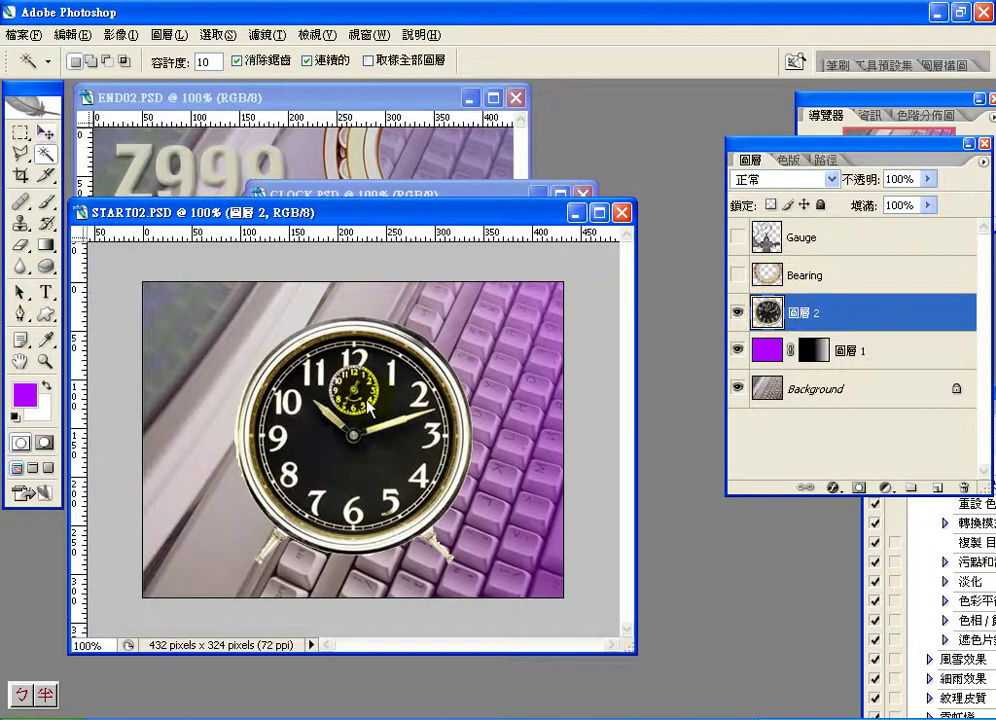
pyautogui.press('v')
pyautogui.moveTo(369, 407); pyautogui.dragTo(495, 473)
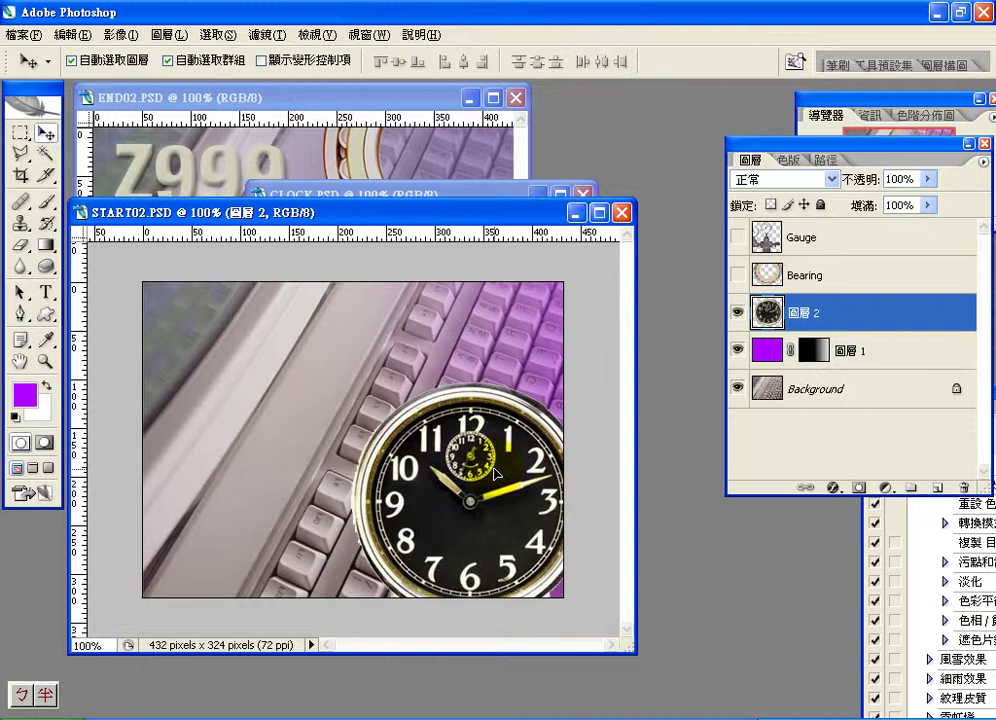
# Try the 覆蓋 blend mode on the cut-out clock layer, and set it to 柔光 instead
pyautogui.click(822, 185)
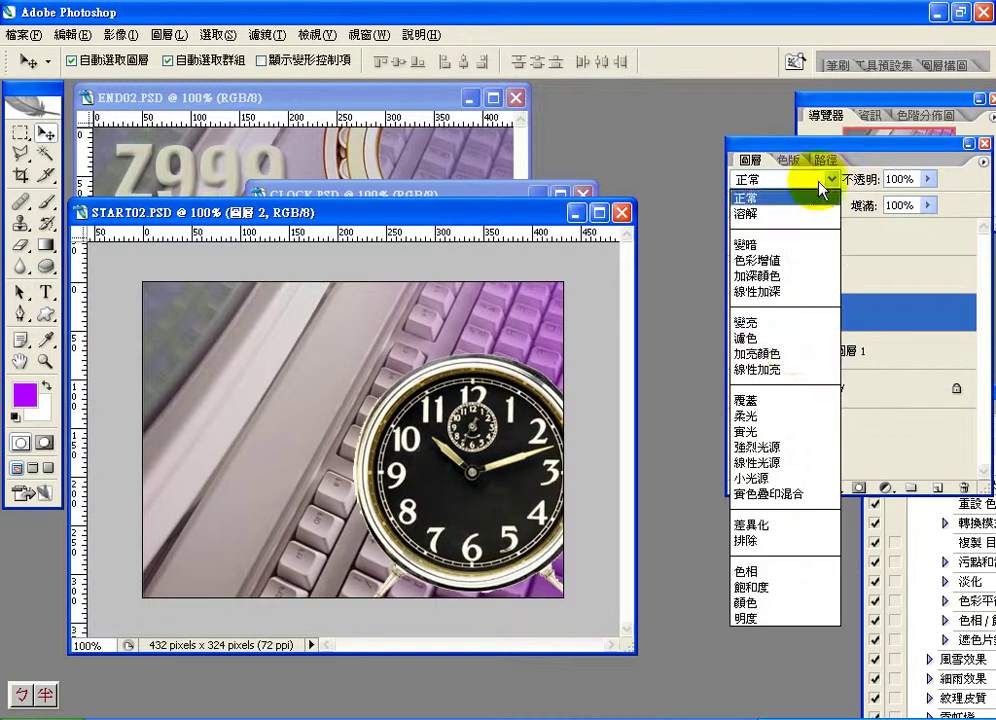
pyautogui.click(792, 401)
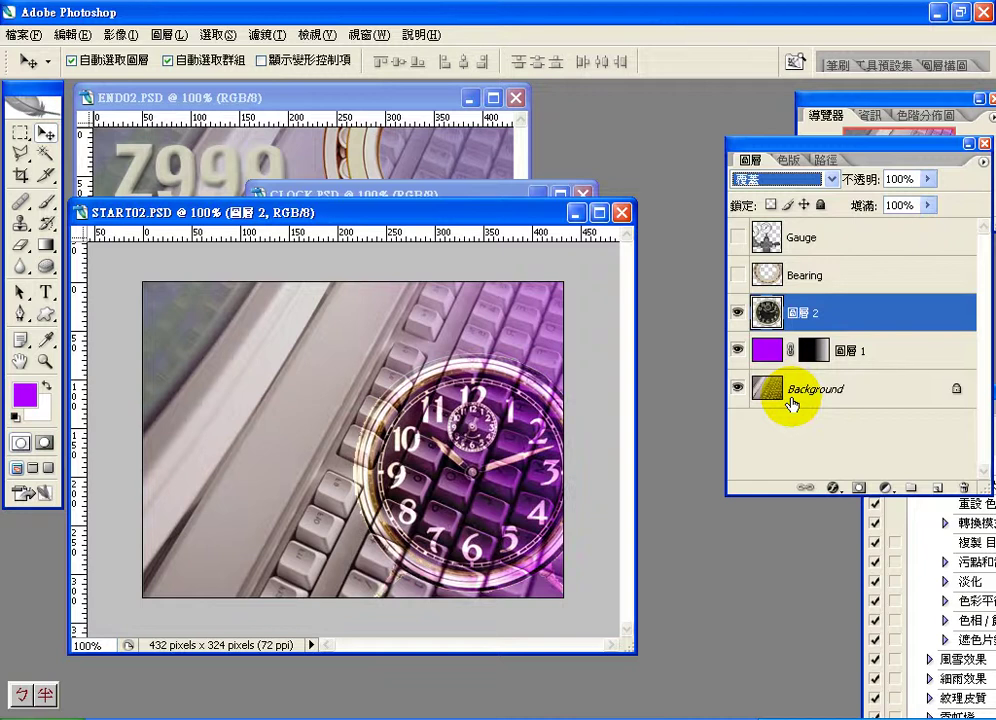
pyautogui.click(805, 182)
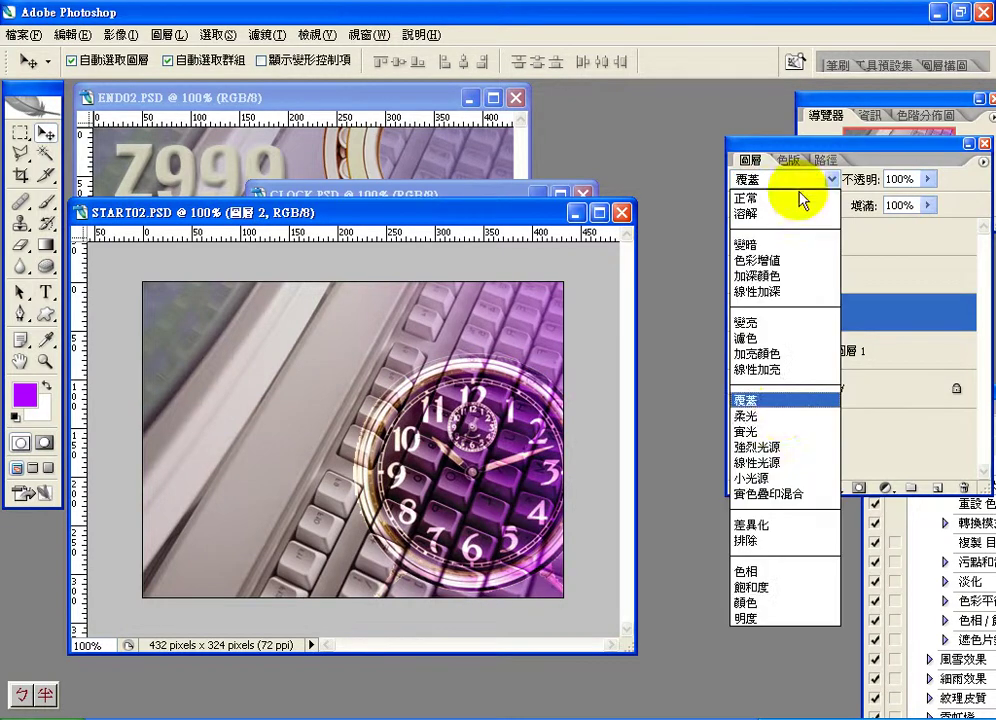
pyautogui.click(785, 418)
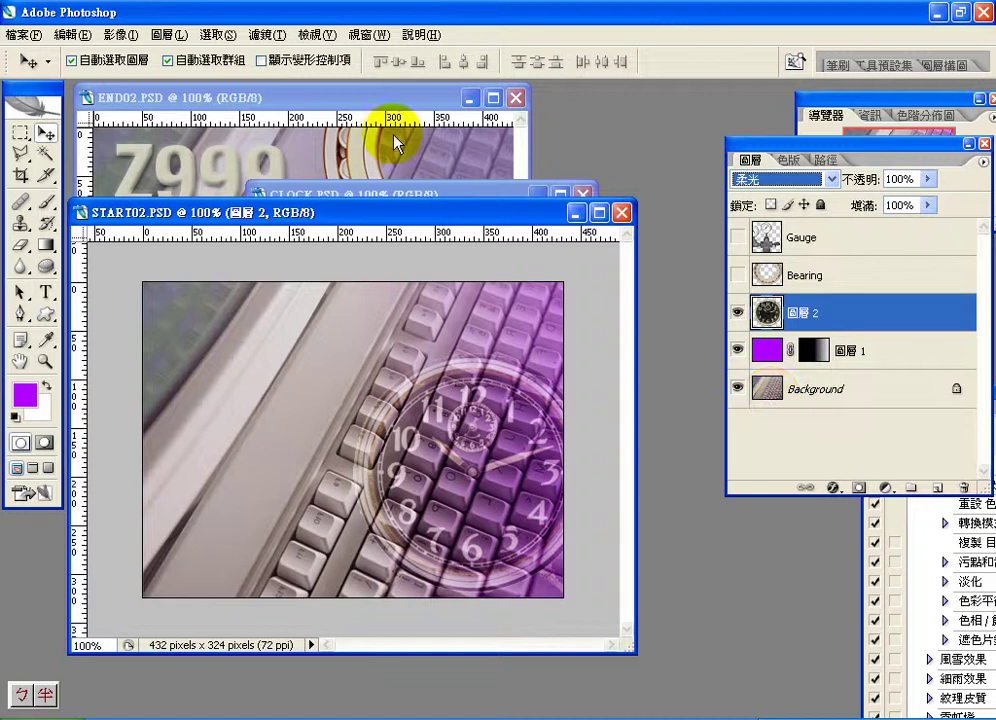
# Compare the clock with END02.PSD and set the opacity of 圖層 2 in START02.PSD to 82%
pyautogui.click(393, 135)
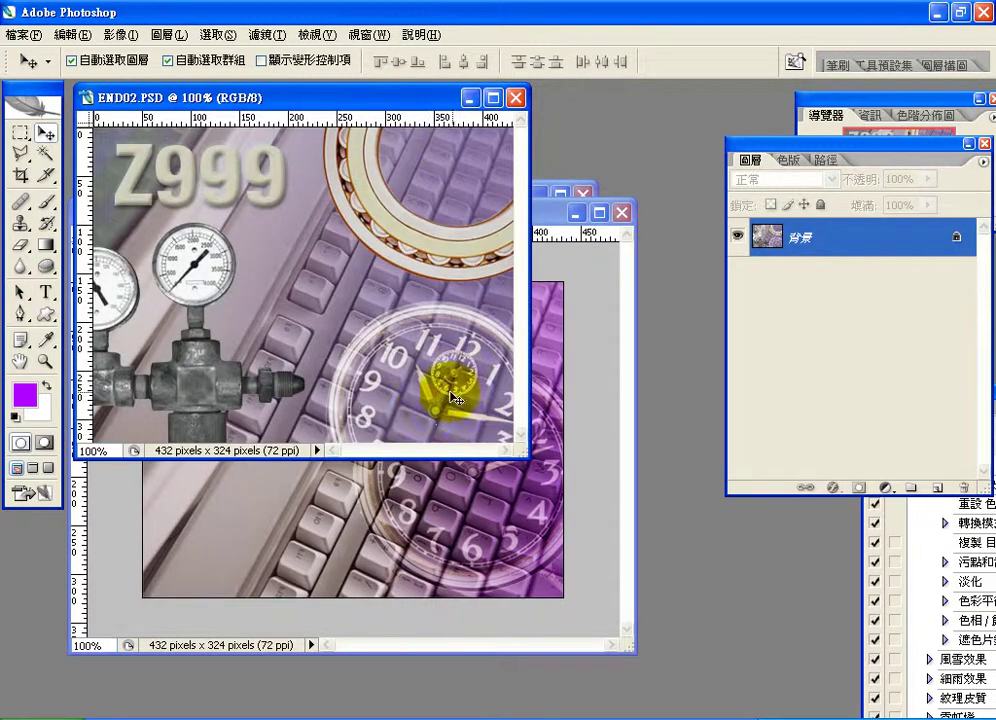
pyautogui.click(620, 406)
pyautogui.click(787, 179)
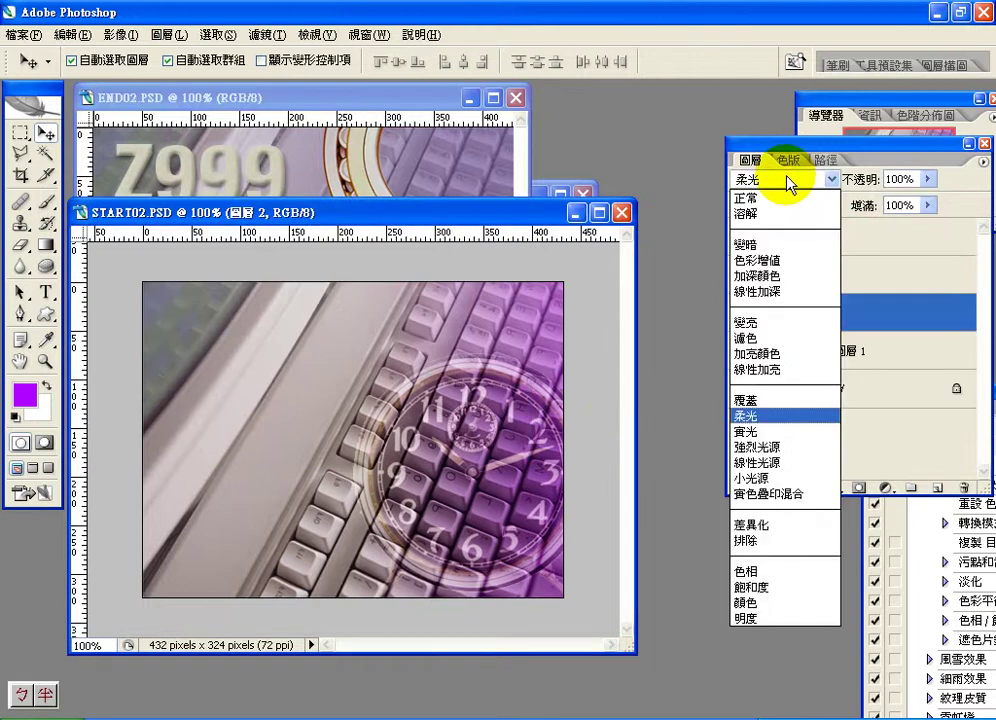
pyautogui.click(889, 167)
pyautogui.click(928, 179)
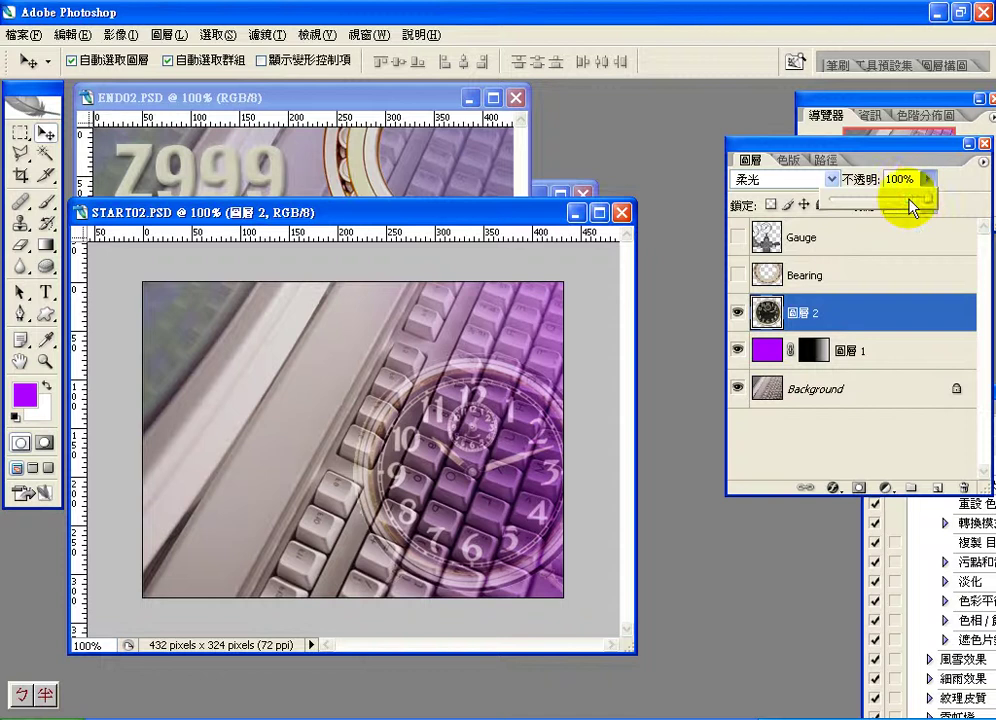
pyautogui.moveTo(899, 203); pyautogui.dragTo(897, 203)
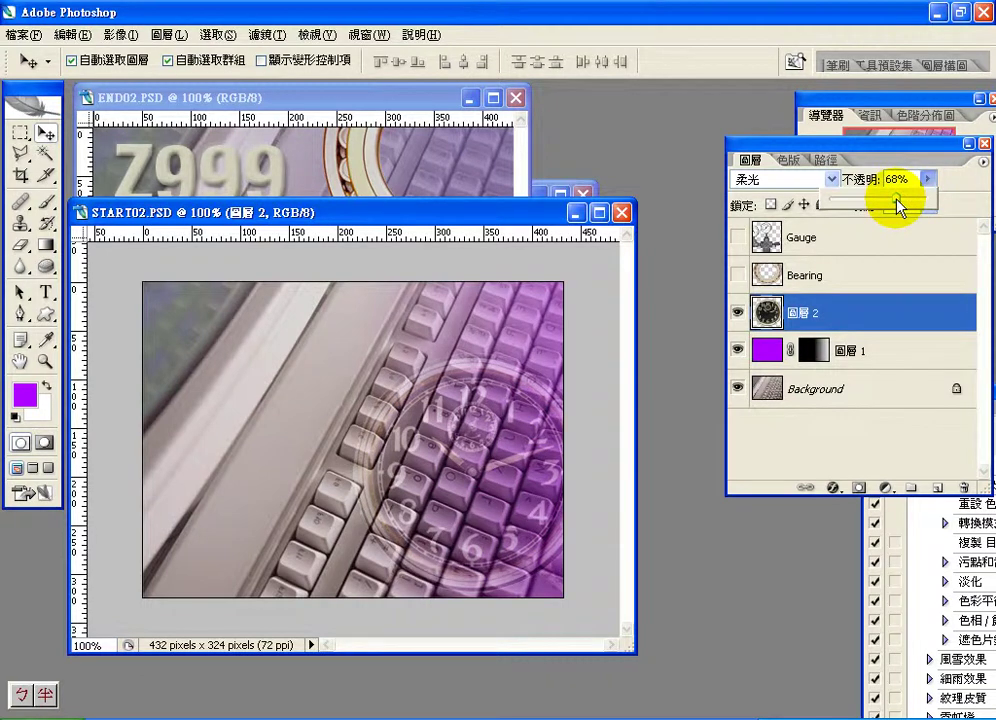
pyautogui.moveTo(897, 201); pyautogui.dragTo(912, 201)
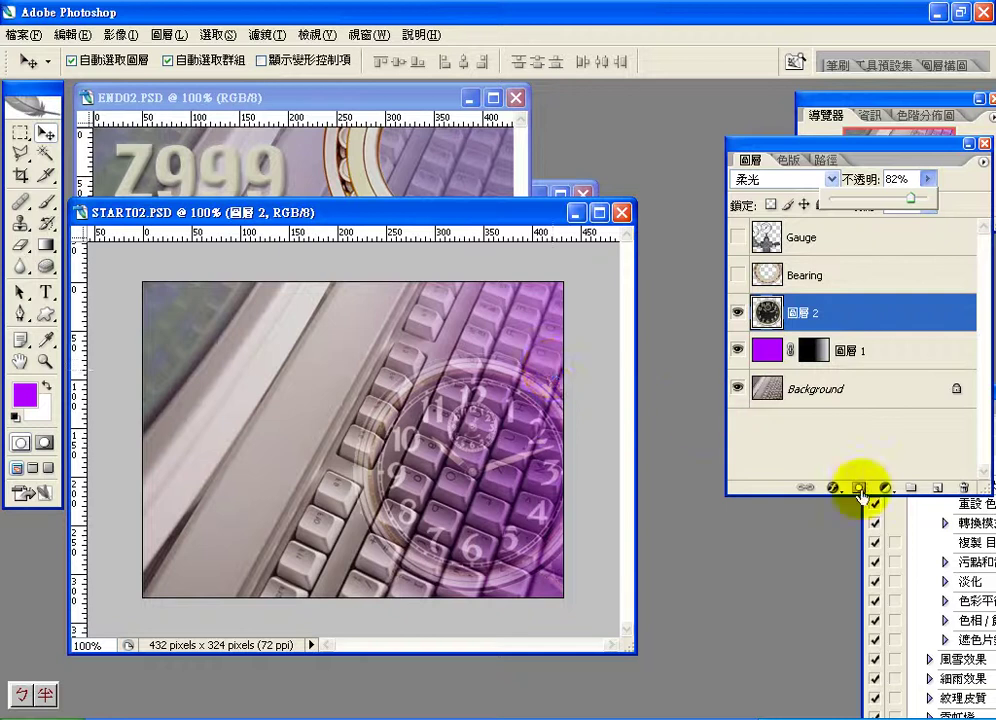
# Check the layer mask of 圖層 1, reposition the START02.PSD window, and make 圖層 2 the active layer
pyautogui.click(817, 352)
pyautogui.click(817, 352)
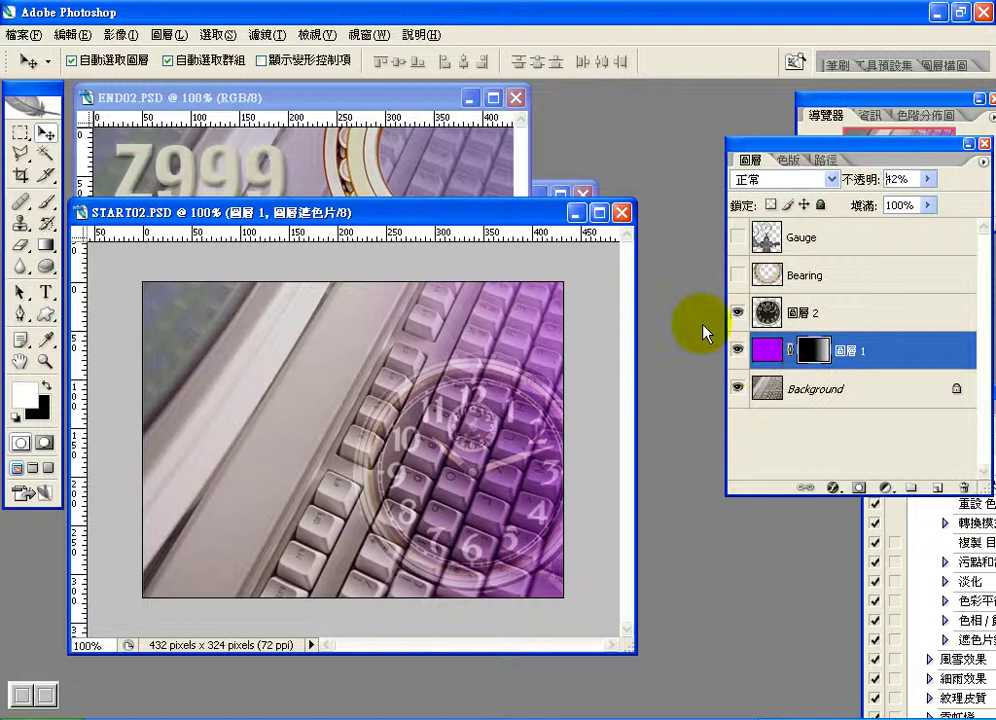
pyautogui.moveTo(519, 212); pyautogui.dragTo(556, 180)
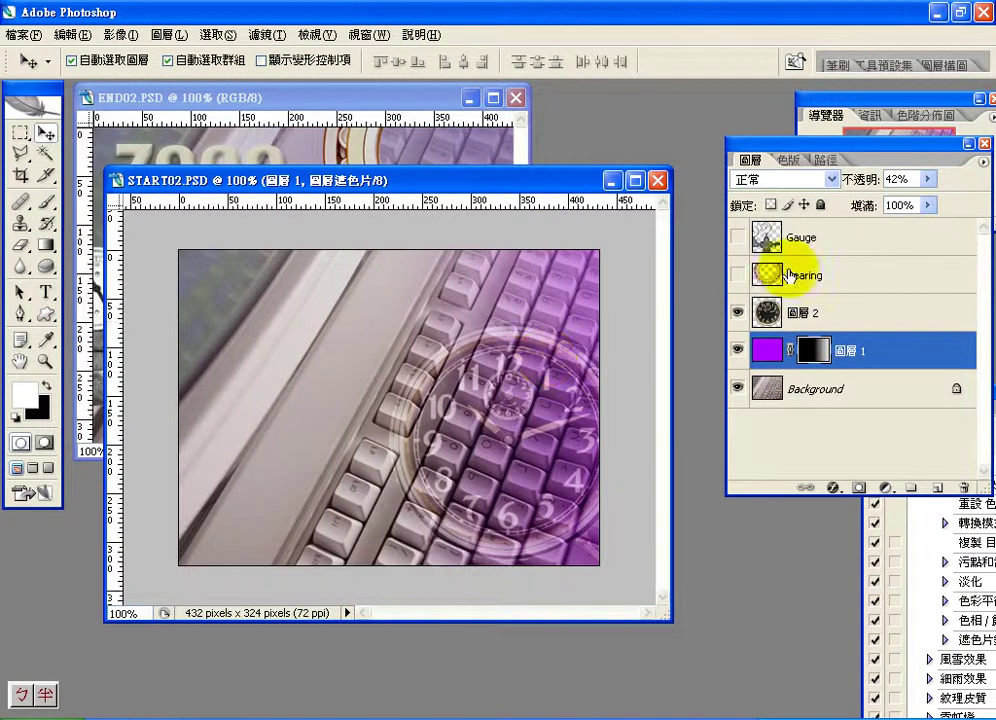
pyautogui.click(782, 313)
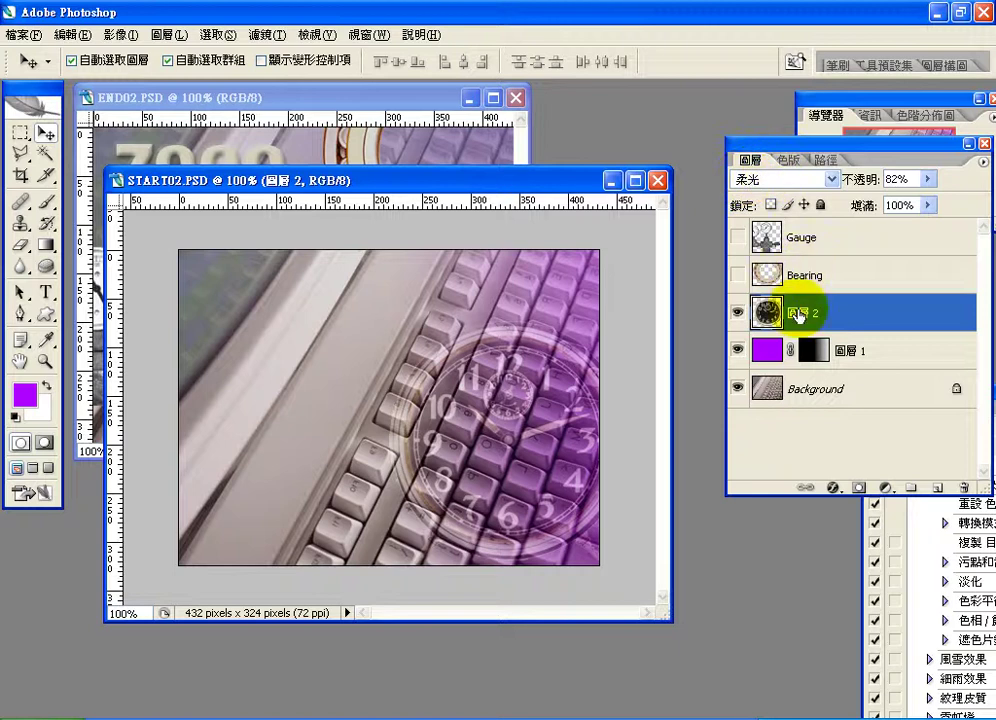
# Check the blend mode of 圖層 1 and make the Background layer active
pyautogui.click(766, 352)
pyautogui.click(766, 355)
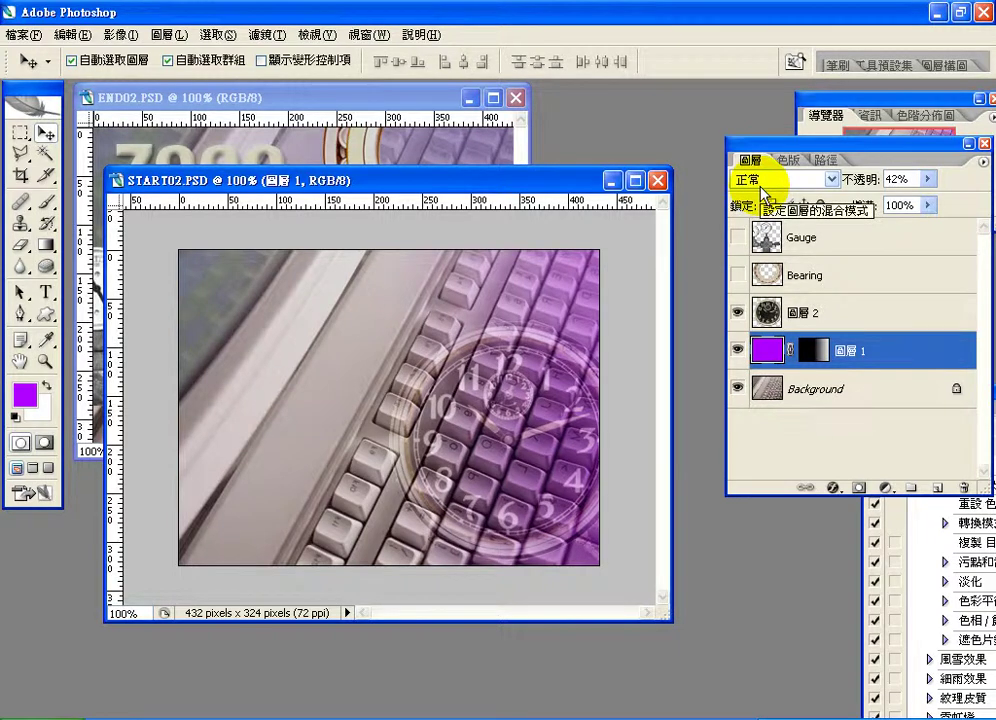
pyautogui.click(763, 188)
pyautogui.click(866, 357)
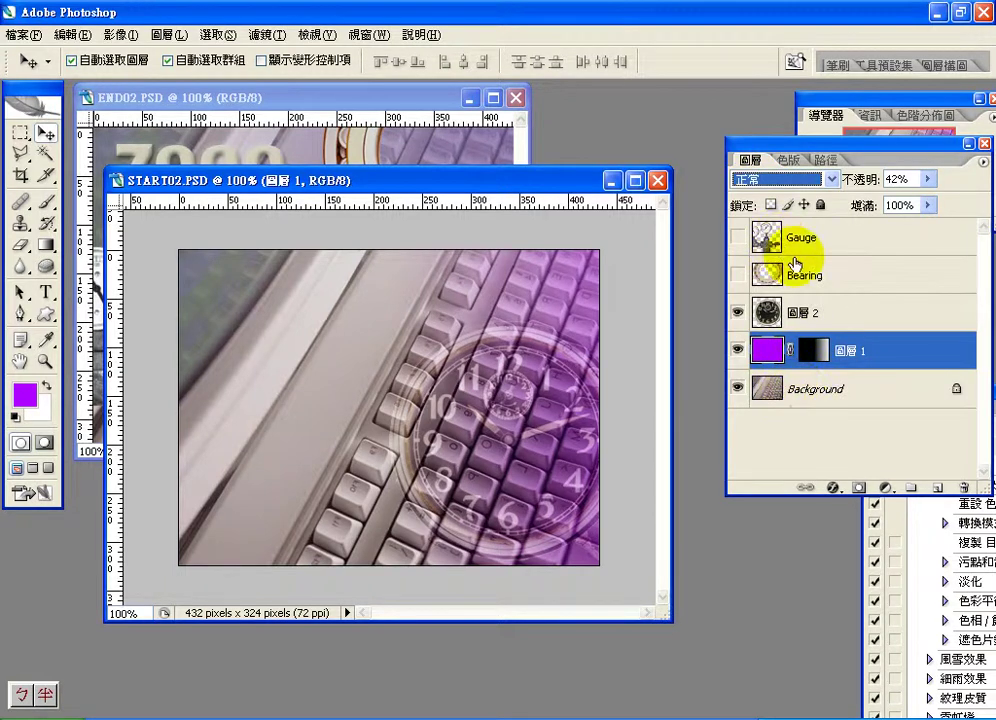
pyautogui.click(766, 349)
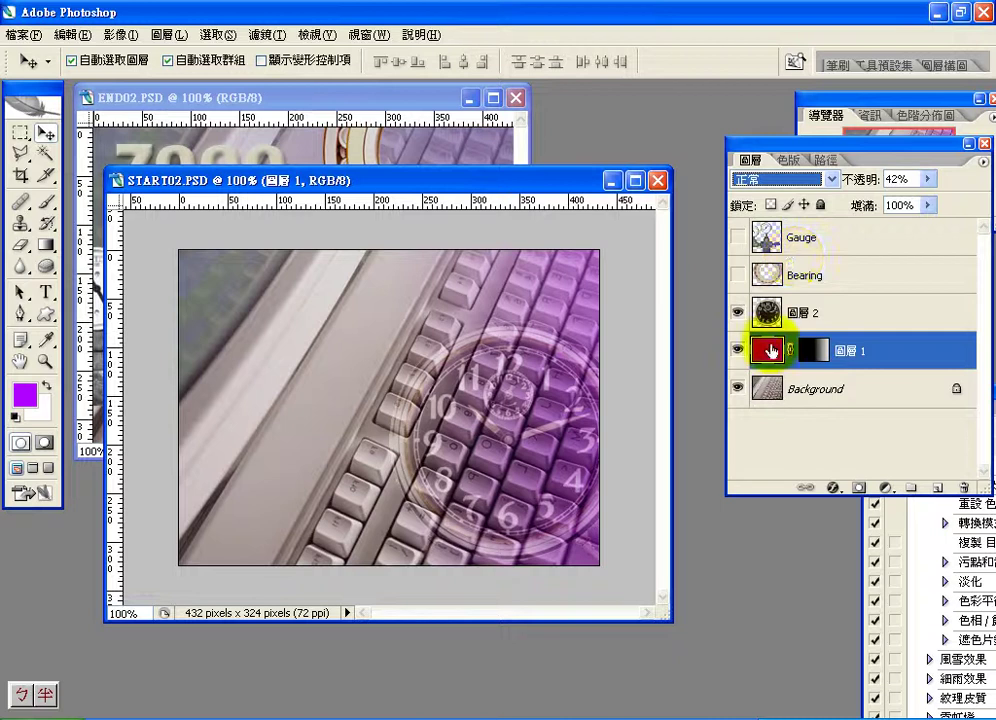
pyautogui.click(769, 390)
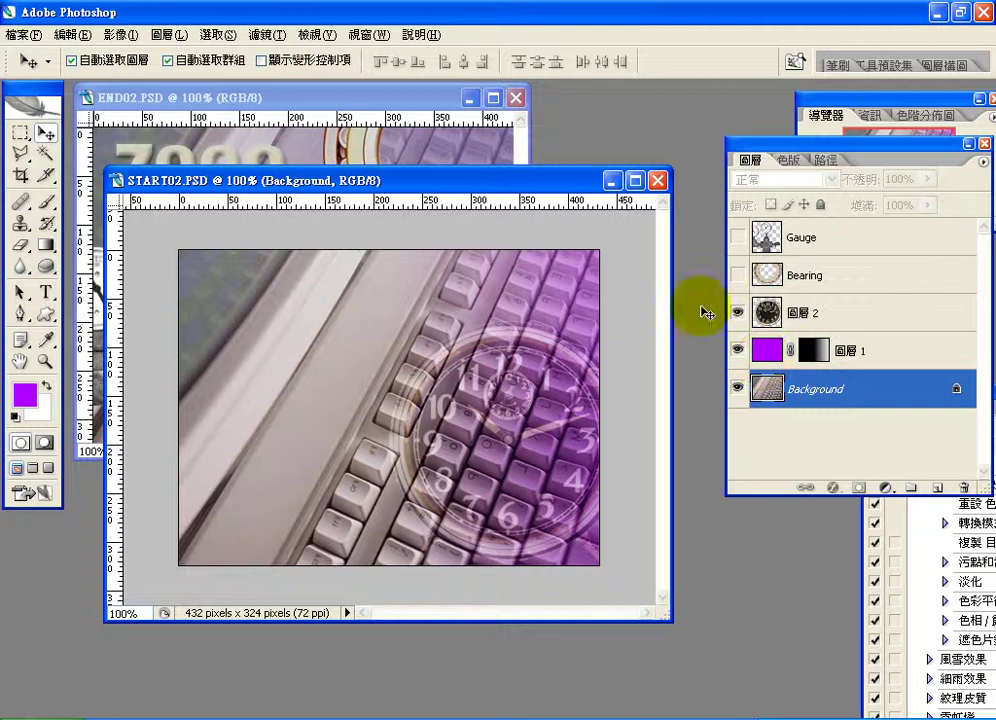
# Set the Type tool's text color to the beige d0cfb8 sampled from the large digits in END02.PSD
pyautogui.click(46, 293)
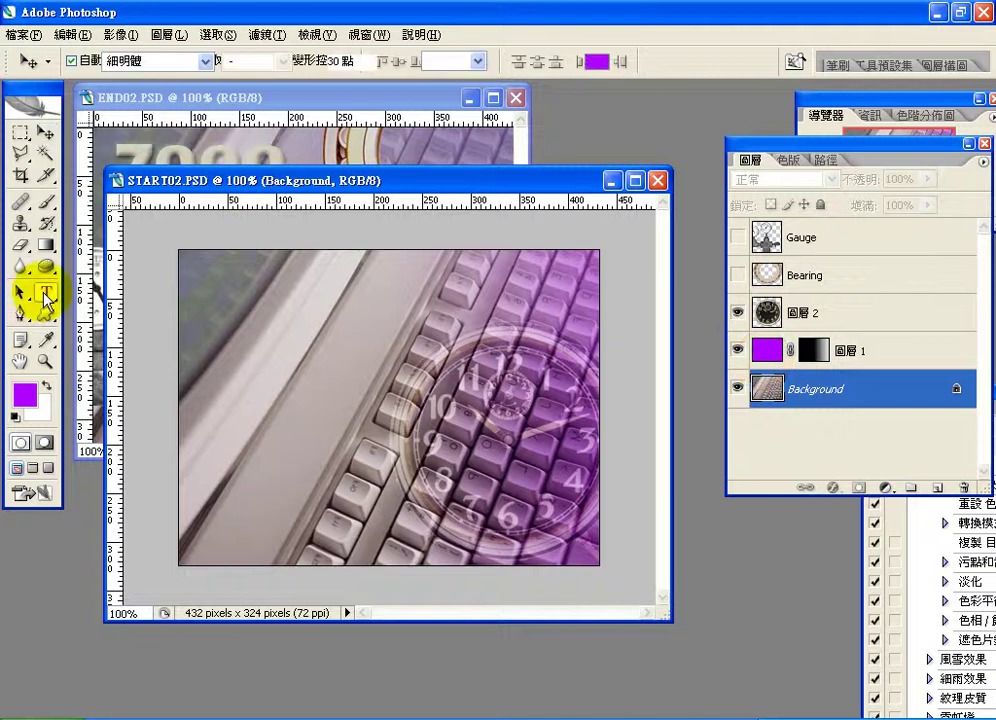
pyautogui.click(597, 61)
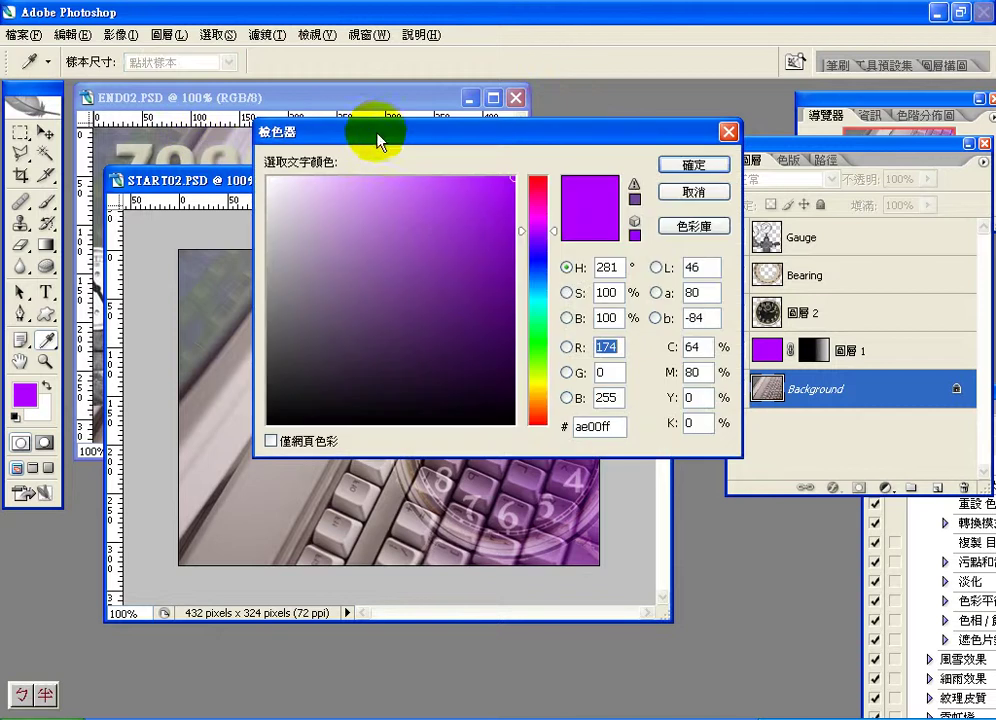
pyautogui.moveTo(380, 138); pyautogui.dragTo(399, 106)
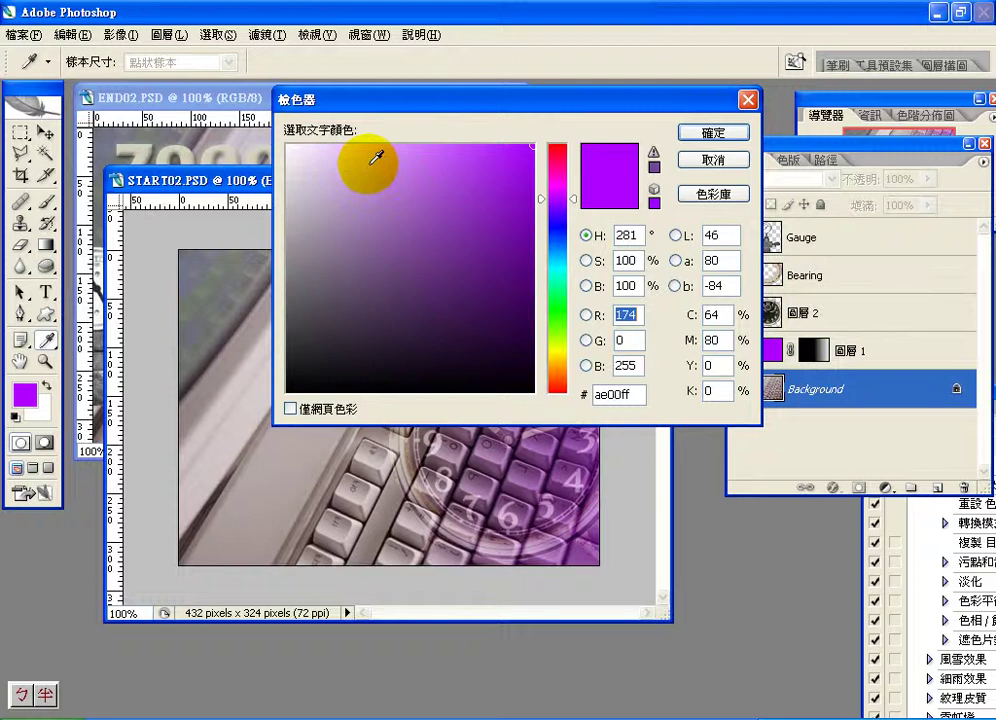
pyautogui.click(187, 159)
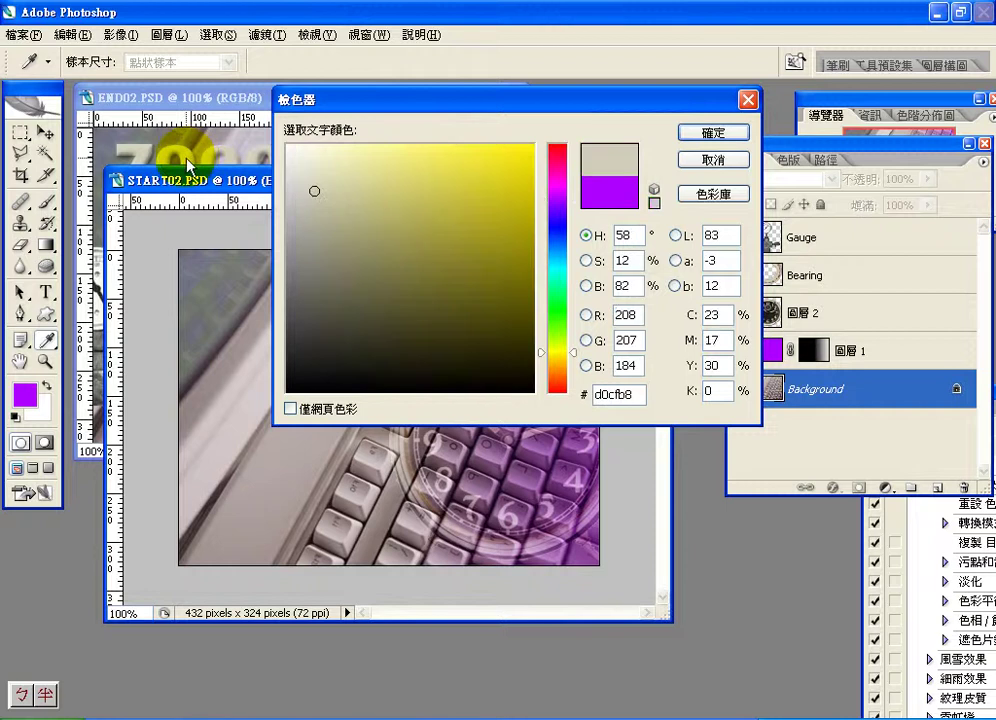
pyautogui.click(697, 134)
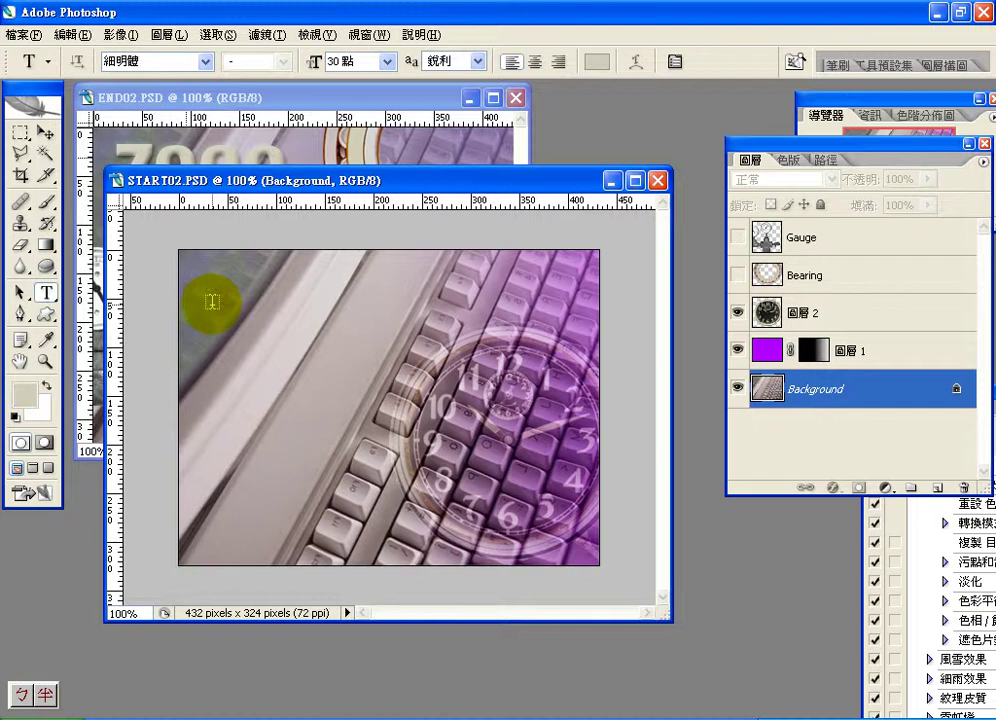
# Add the text 2007 near the canvas's upper-left corner and set its font to Arial Black
pyautogui.click(212, 301)
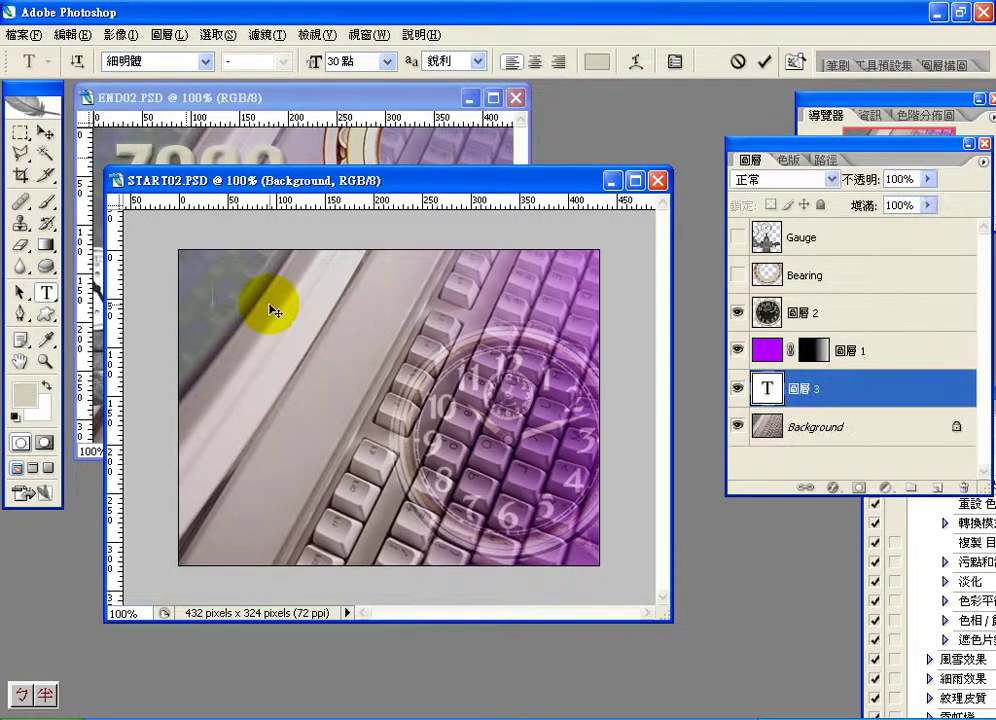
pyautogui.write('2007')
pyautogui.click(205, 61)
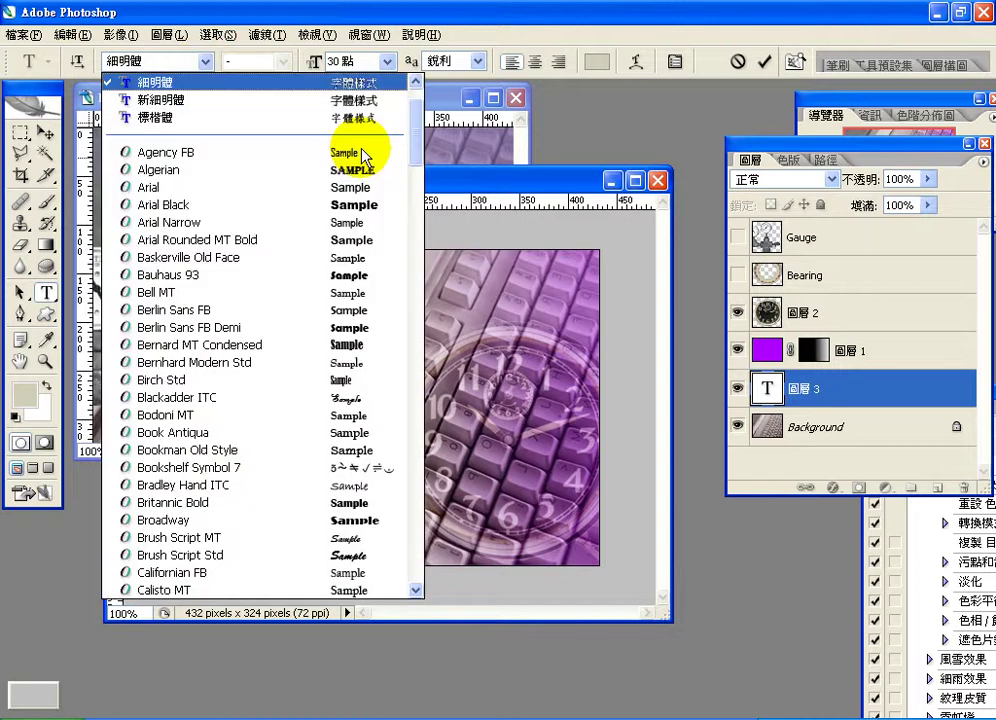
pyautogui.scroll(2, 416, 112)
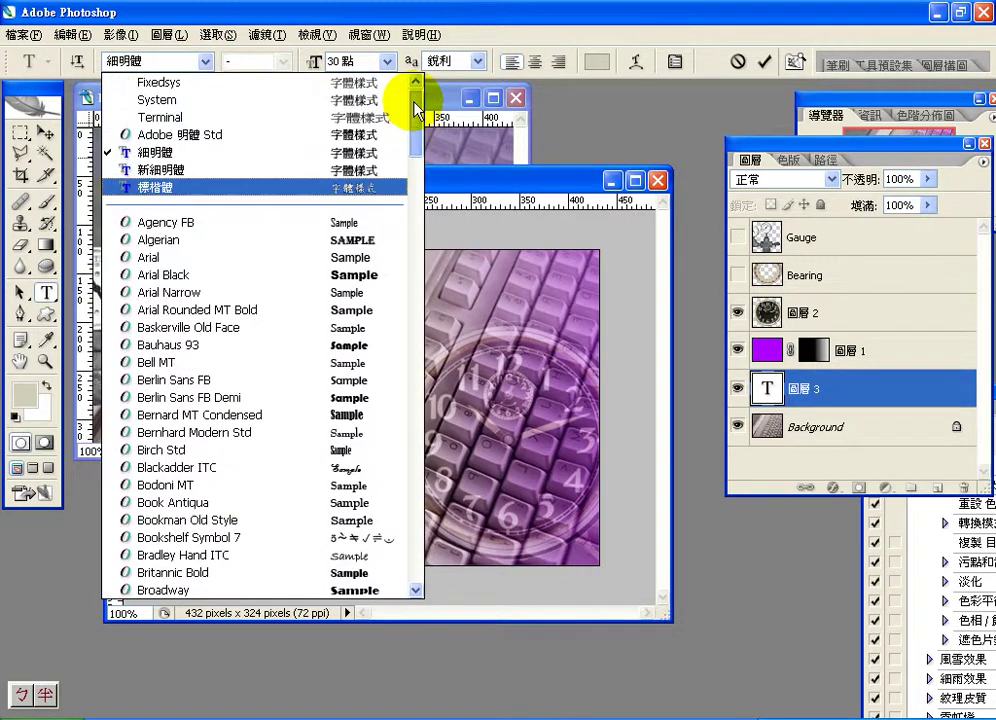
pyautogui.moveTo(416, 112); pyautogui.dragTo(416, 128)
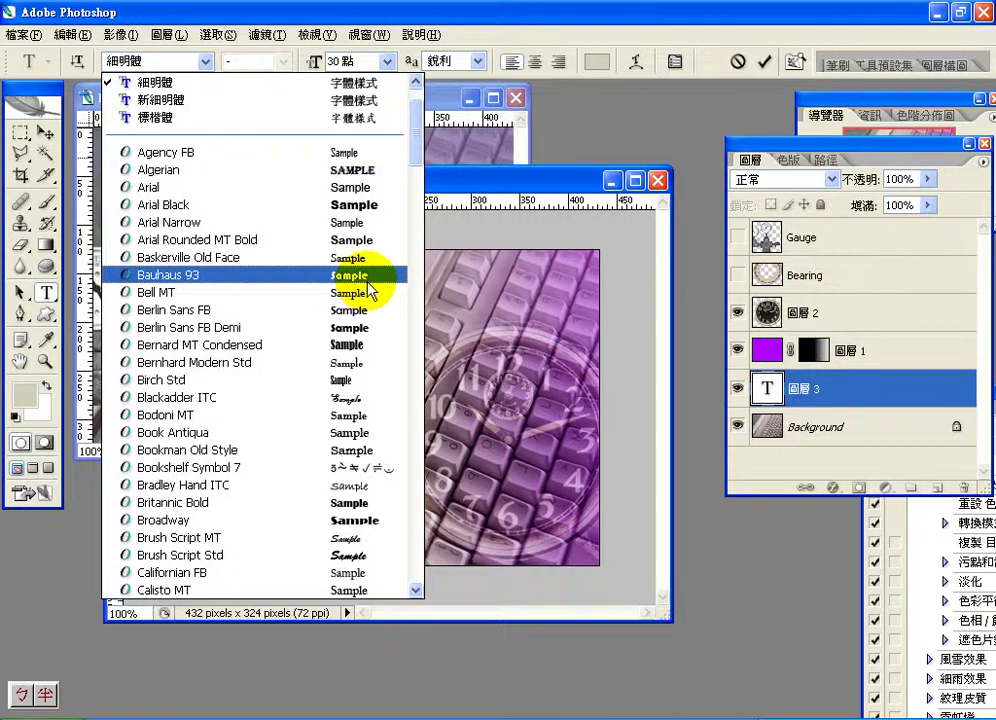
pyautogui.click(368, 205)
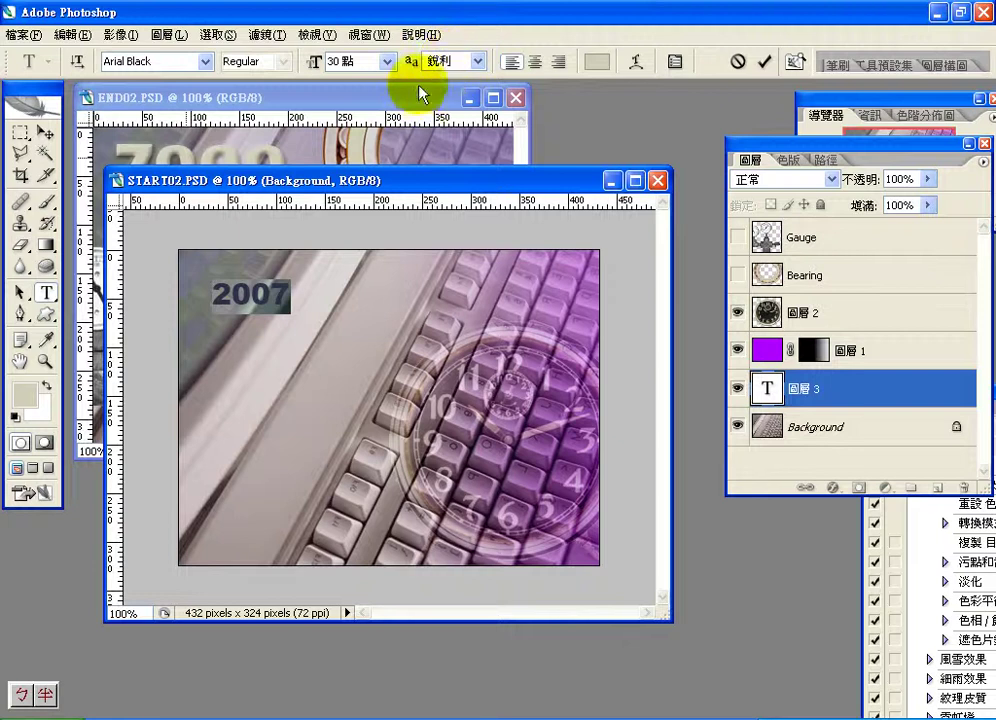
# Set the size of the 2007 text to 60 點 and commit the text
pyautogui.click(477, 61)
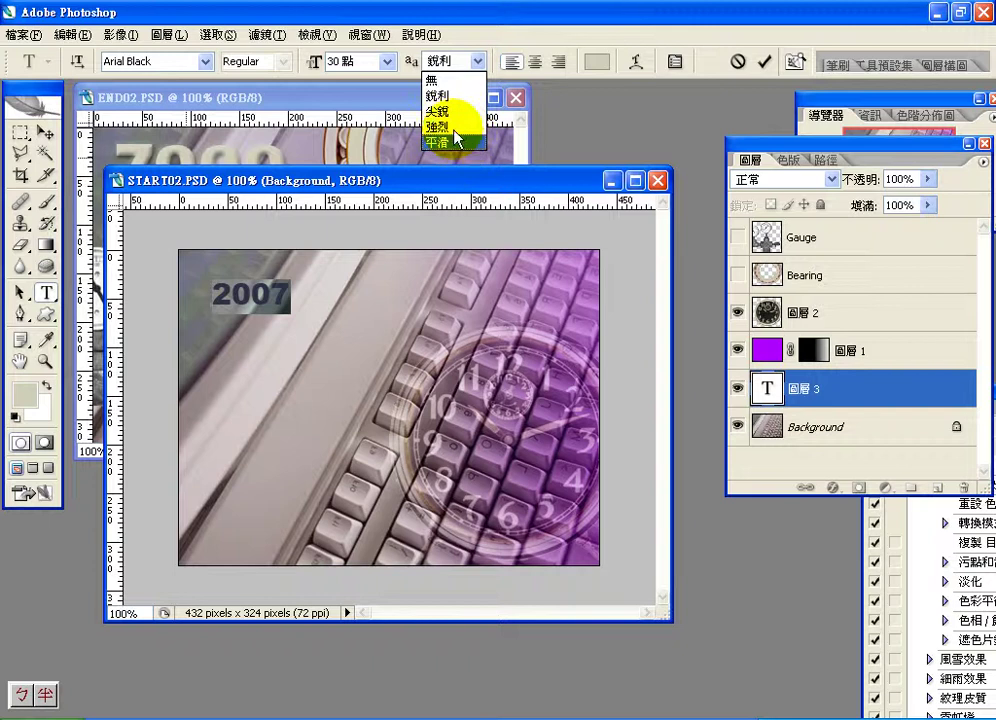
pyautogui.click(386, 61)
pyautogui.click(386, 61)
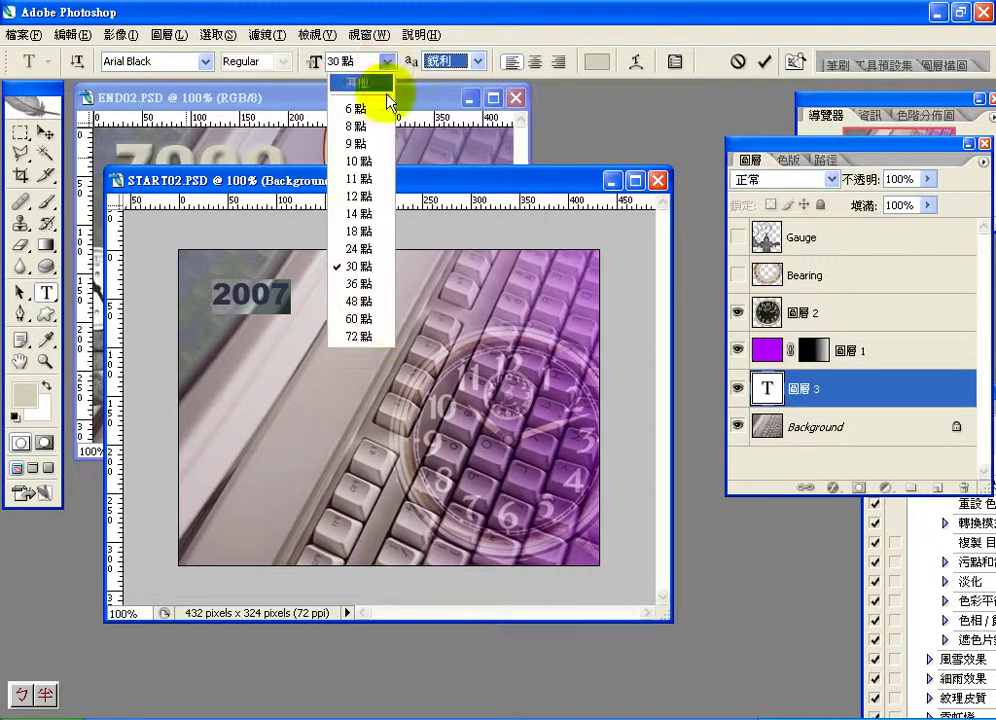
pyautogui.click(375, 320)
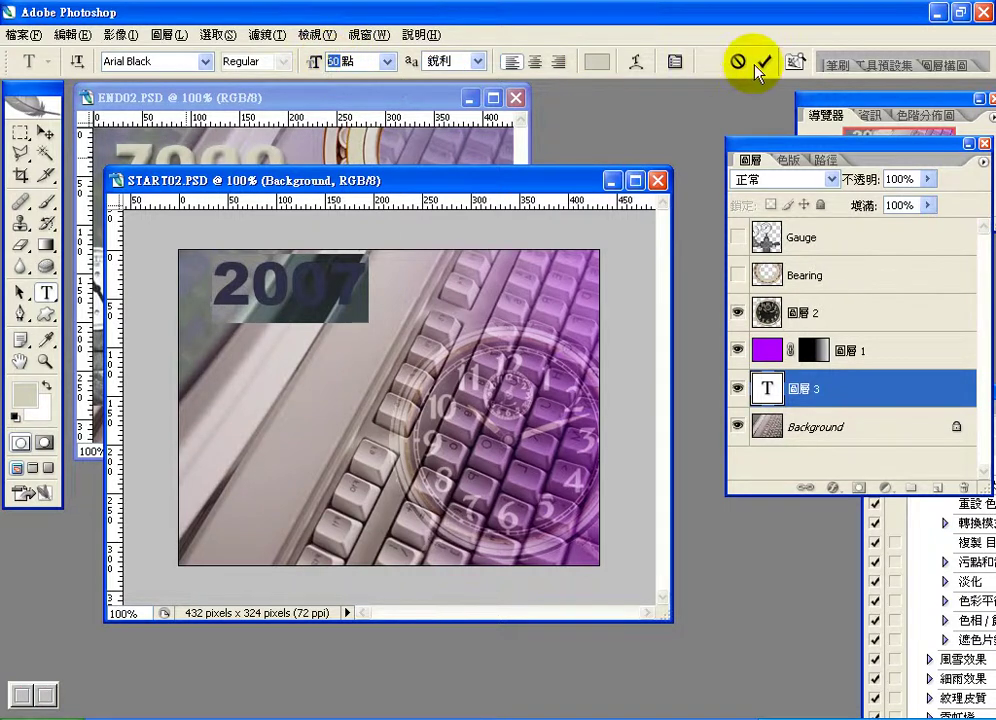
pyautogui.click(356, 290)
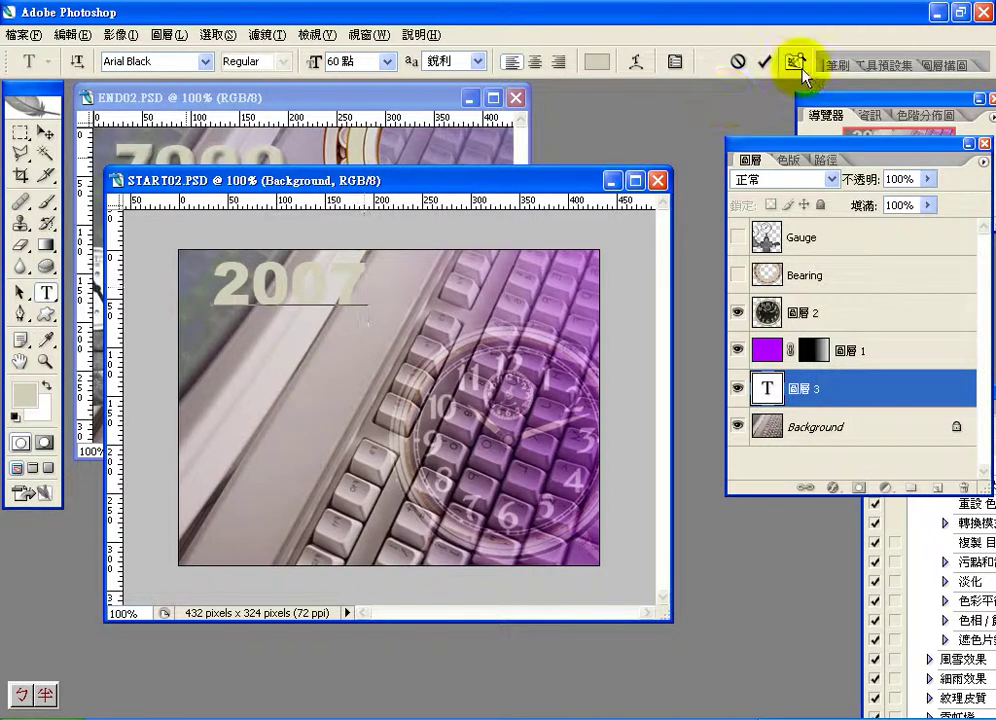
pyautogui.click(764, 62)
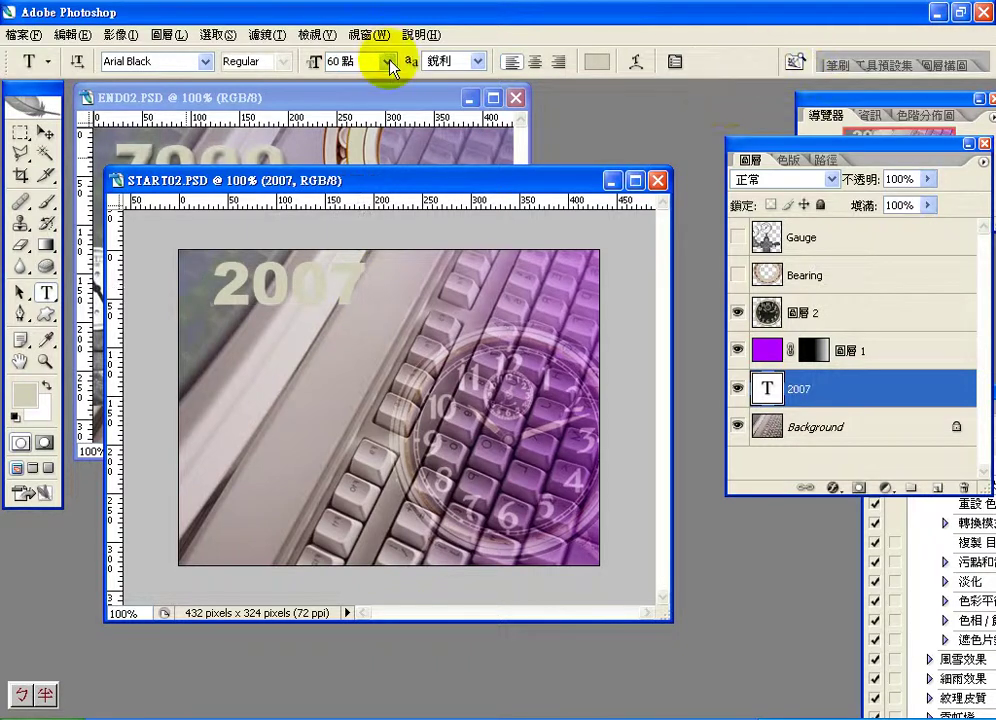
# Enlarge the 2007 text to 120 點 and move it down so the digits lie fully inside the canvas
pyautogui.click(388, 62)
pyautogui.click(340, 60)
pyautogui.moveTo(320, 62); pyautogui.dragTo(315, 66)
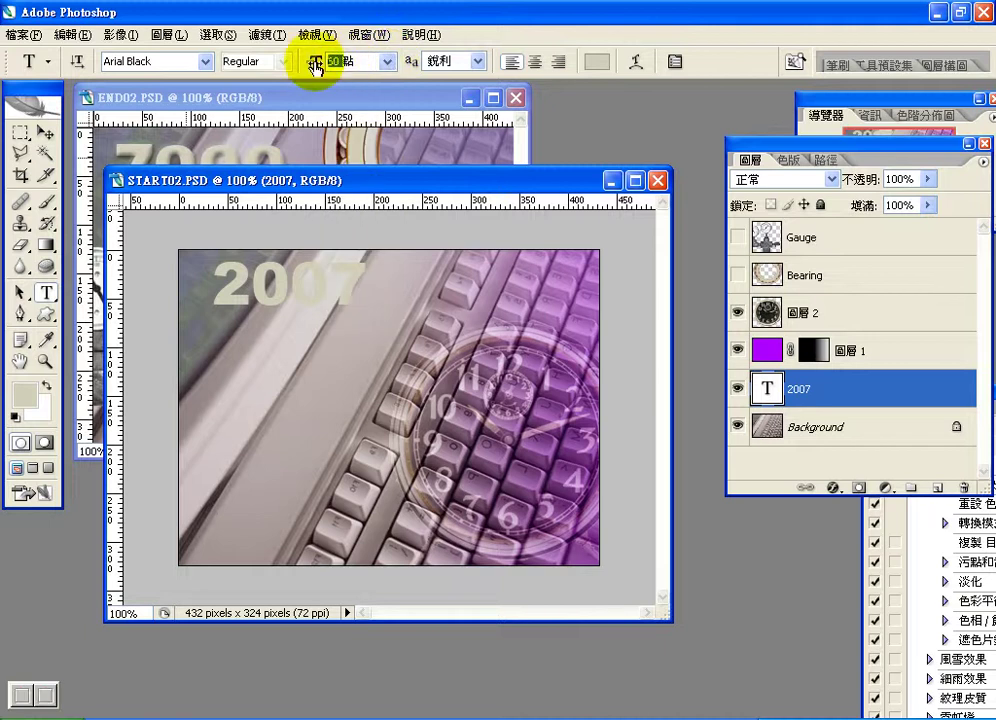
pyautogui.write('12')
pyautogui.press('Return')
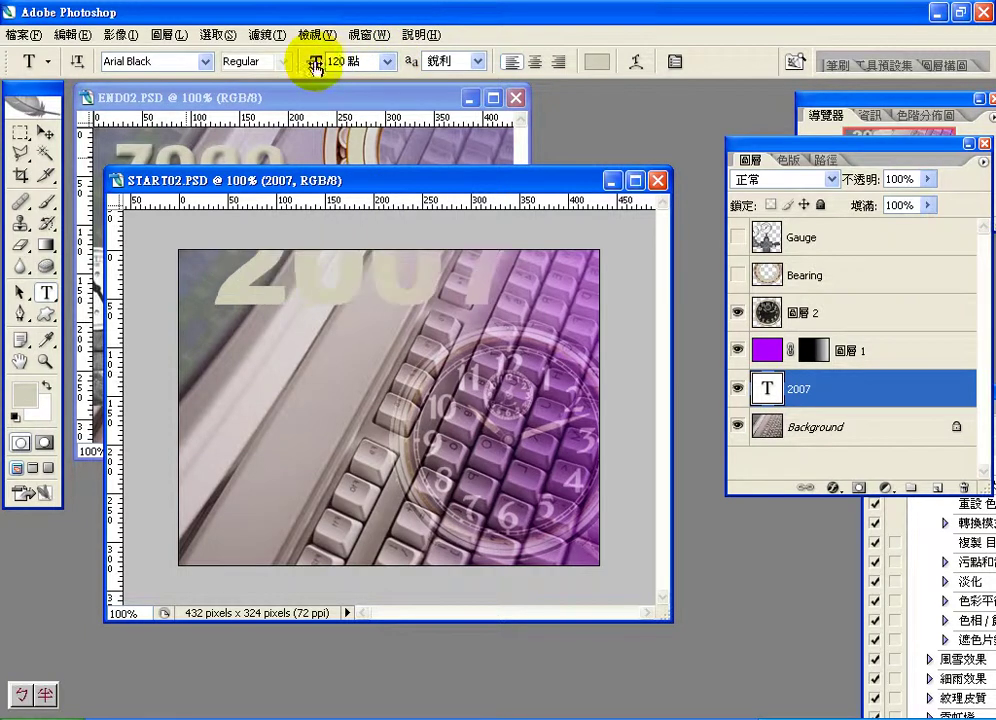
pyautogui.press('v')
pyautogui.moveTo(268, 271); pyautogui.dragTo(245, 345)
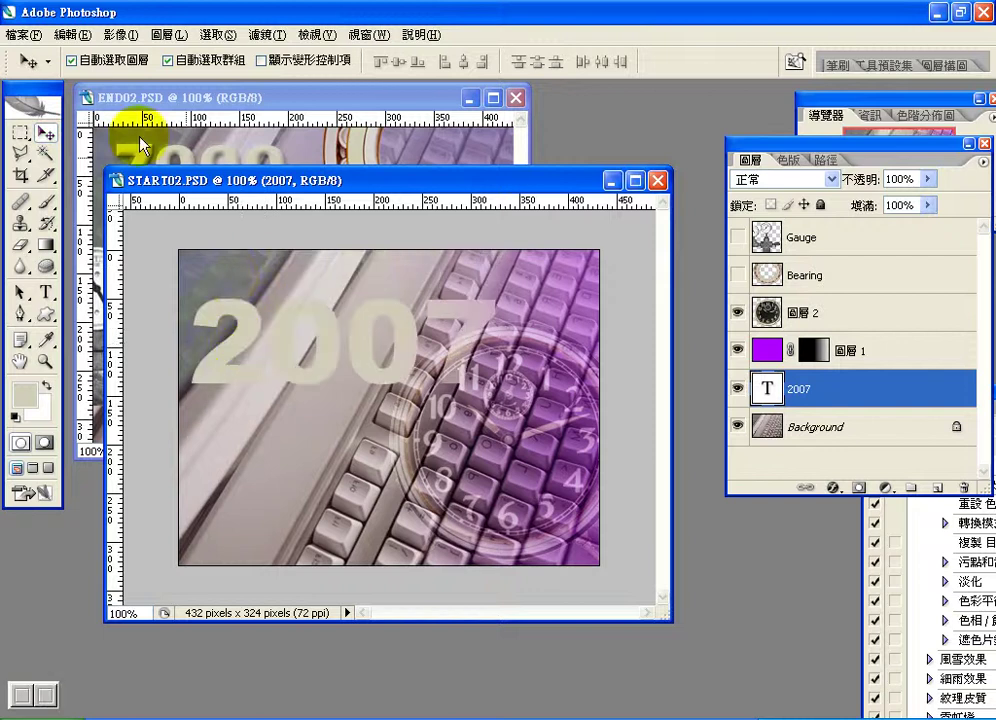
# Change the color of the 2007 text to black (000000)
pyautogui.press('t')
pyautogui.click(600, 62)
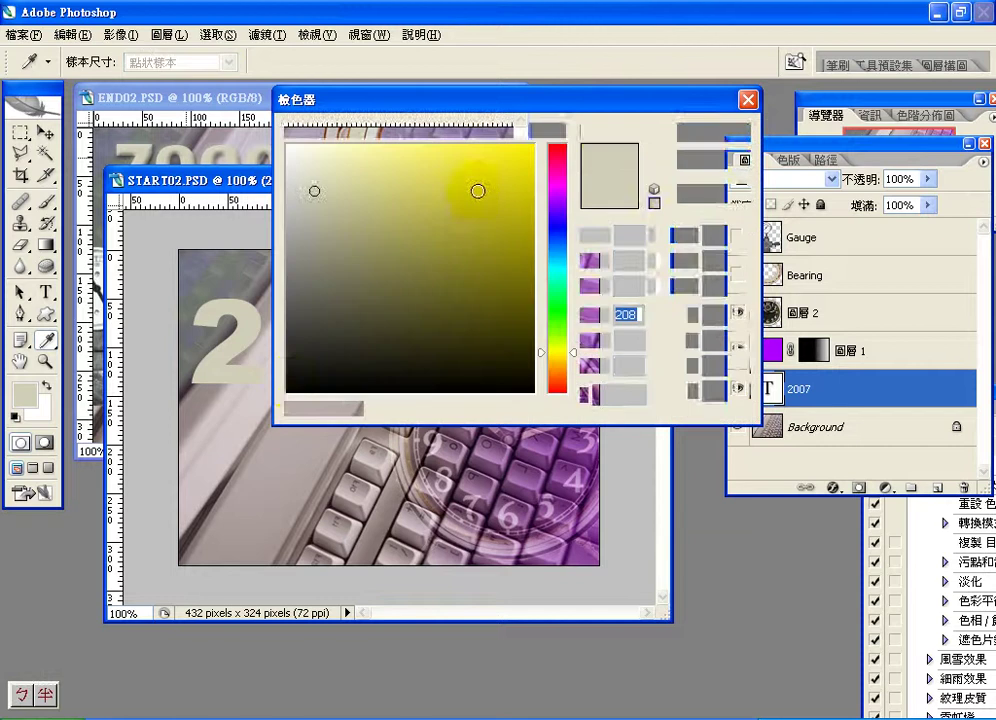
pyautogui.moveTo(449, 216)
pyautogui.mouseDown()
pyautogui.moveTo(285, 378)
pyautogui.moveTo(260, 413)
pyautogui.moveTo(327, 347)
pyautogui.moveTo(264, 420)
pyautogui.mouseUp()
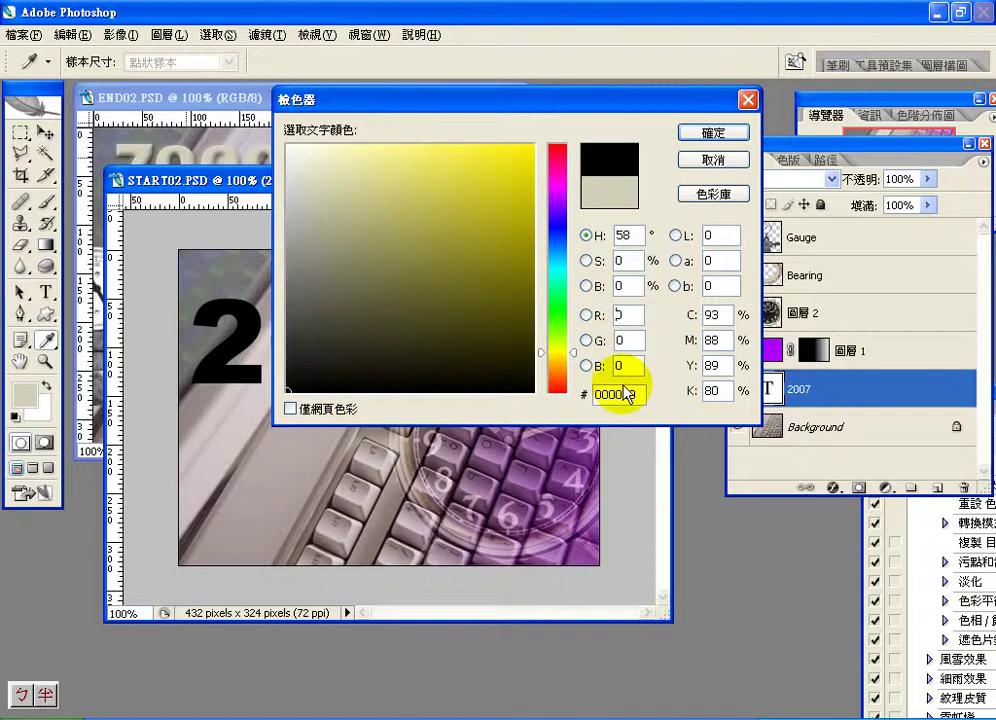
pyautogui.click(744, 139)
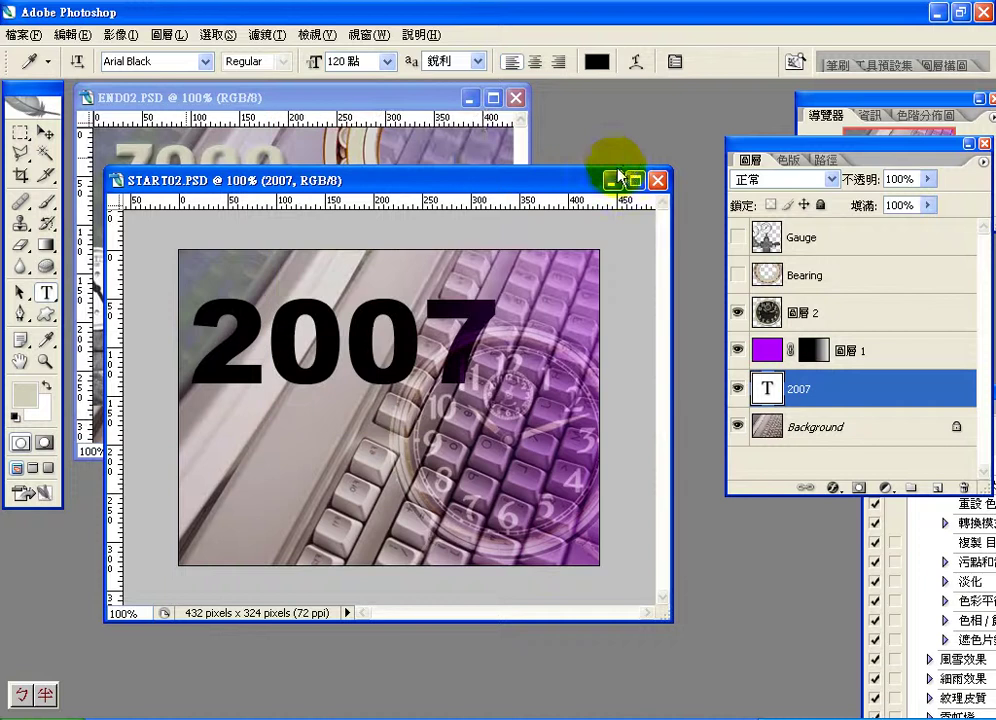
# Try the 無 anti-aliasing option on the 2007 text and inspect the digits' edges at 300% zoom
pyautogui.click(477, 61)
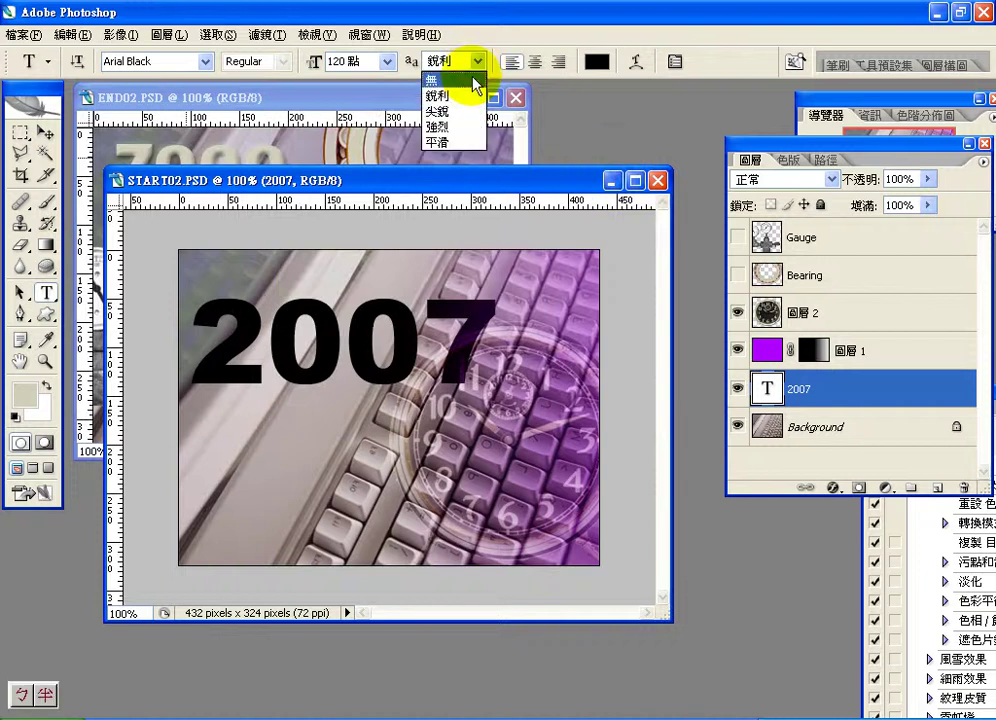
pyautogui.click(472, 78)
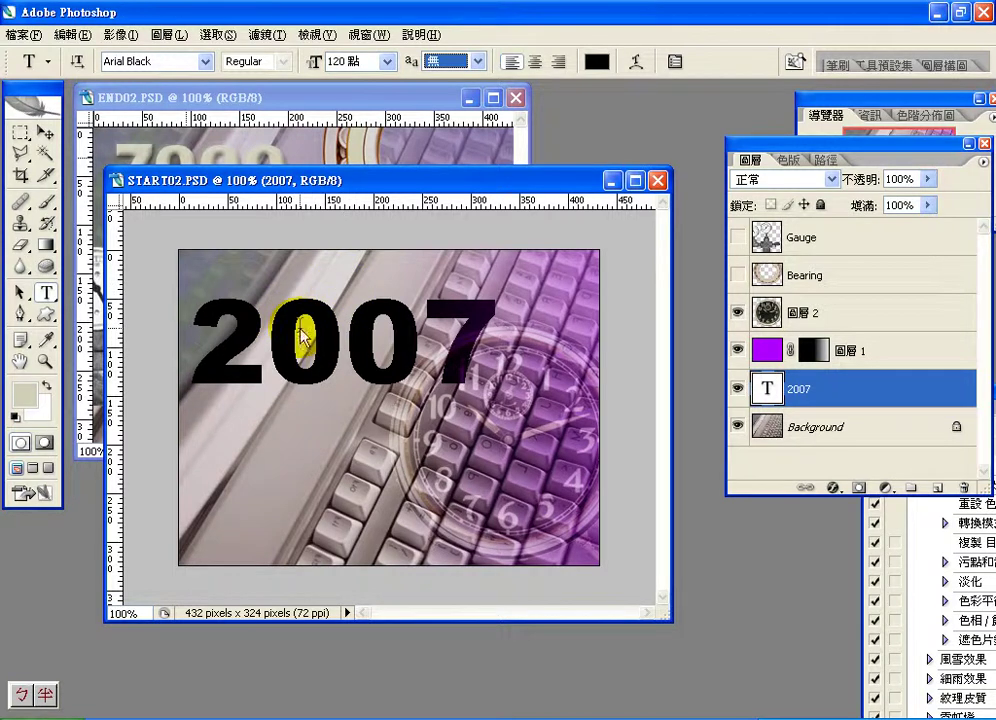
pyautogui.click(477, 61)
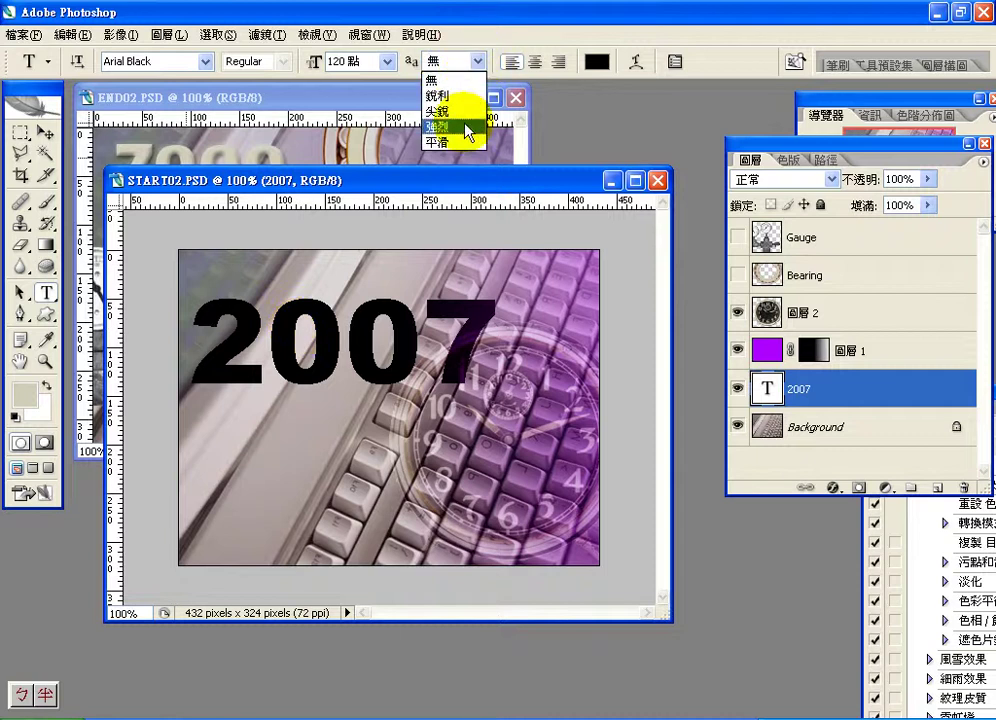
pyautogui.press('Escape')
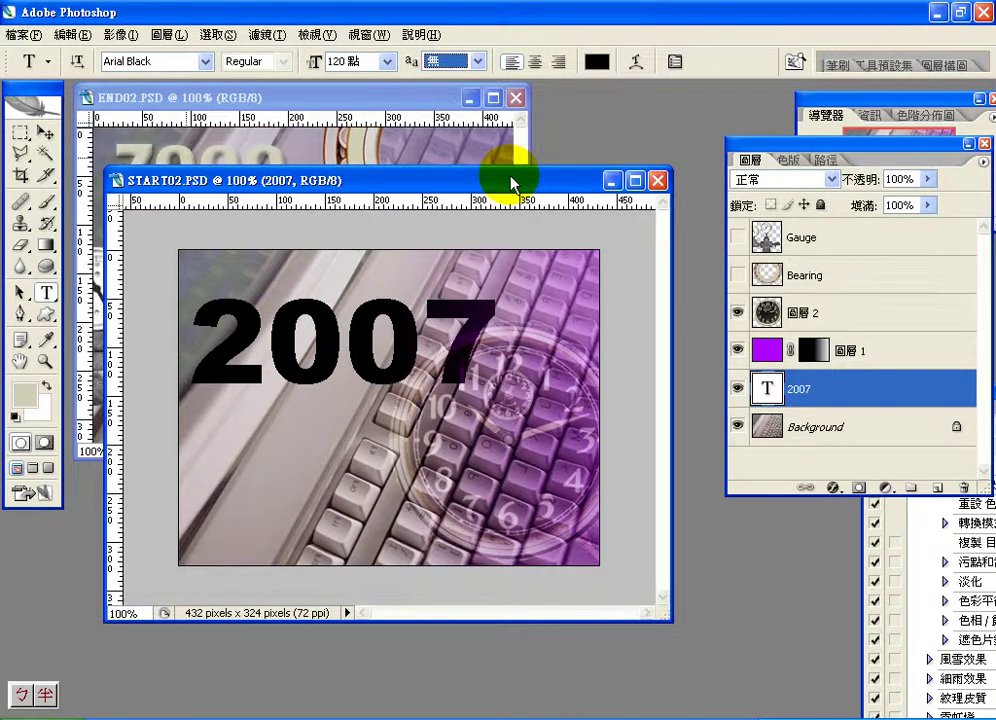
pyautogui.hotkey('ctrl', '+')
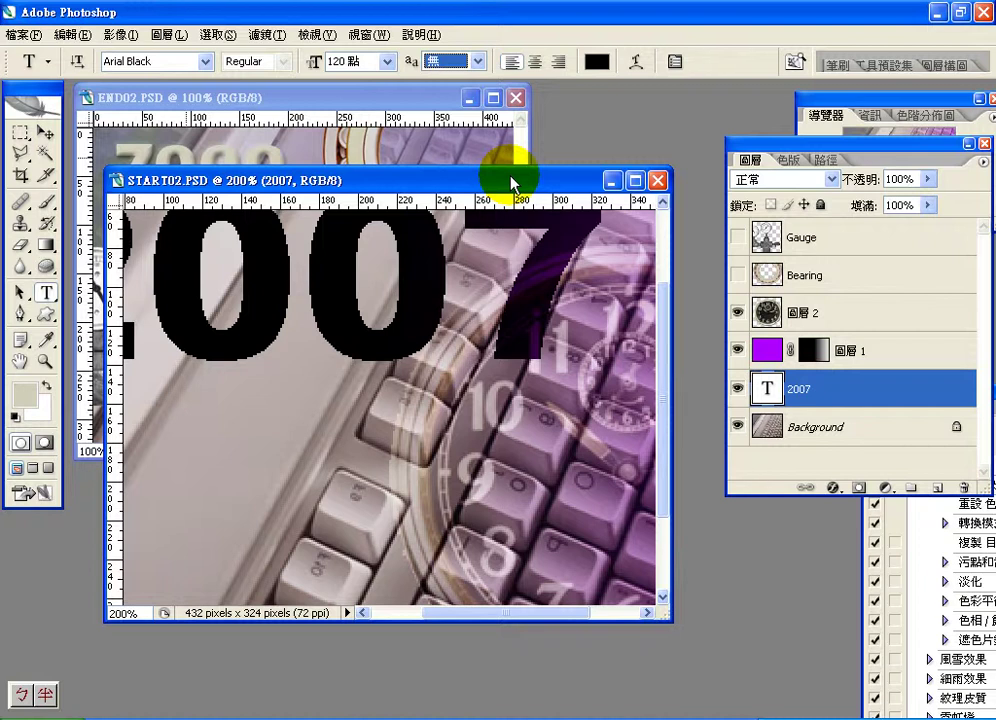
pyautogui.hotkey('ctrl', '+')
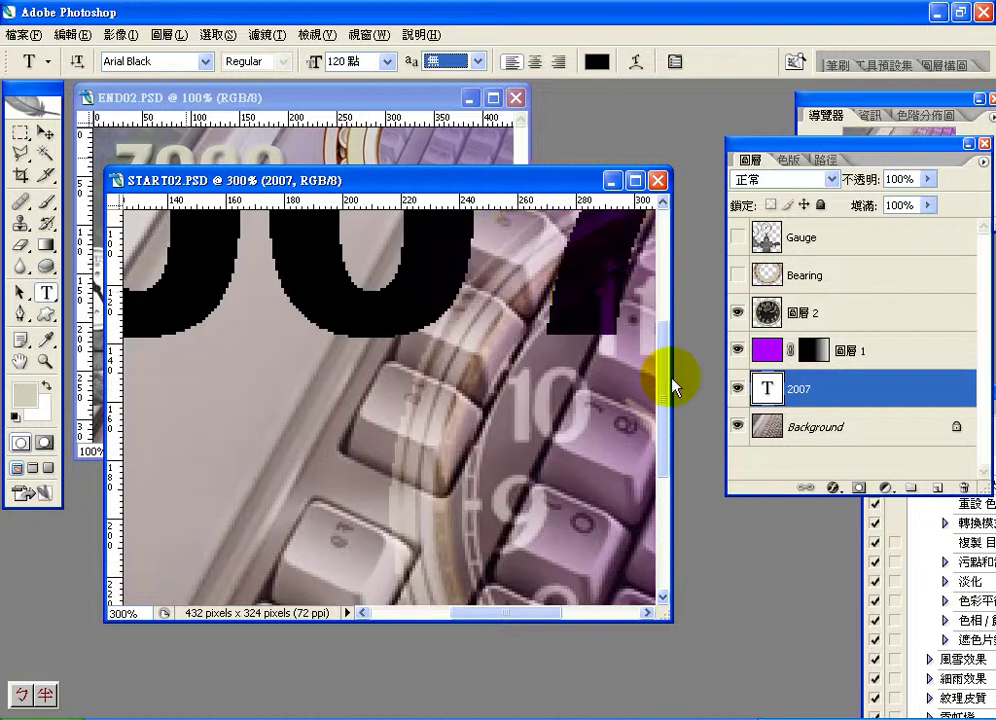
pyautogui.scroll(3, 665, 285)
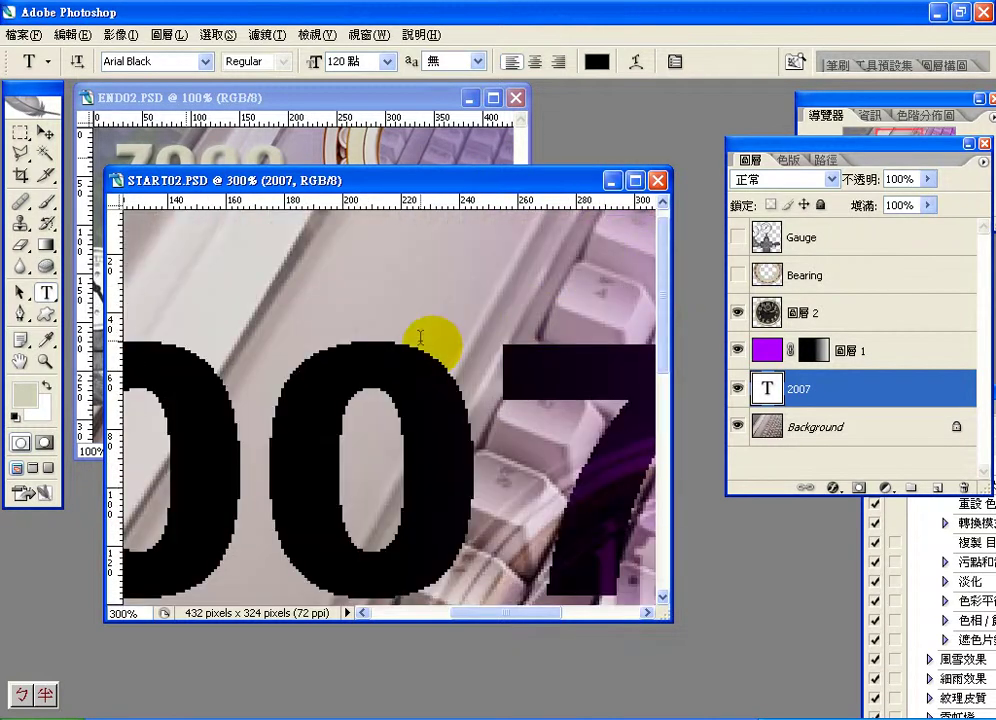
# Set the anti-aliasing of the 2007 text to 平滑 and examine the upper edge of the second 0
pyautogui.click(475, 61)
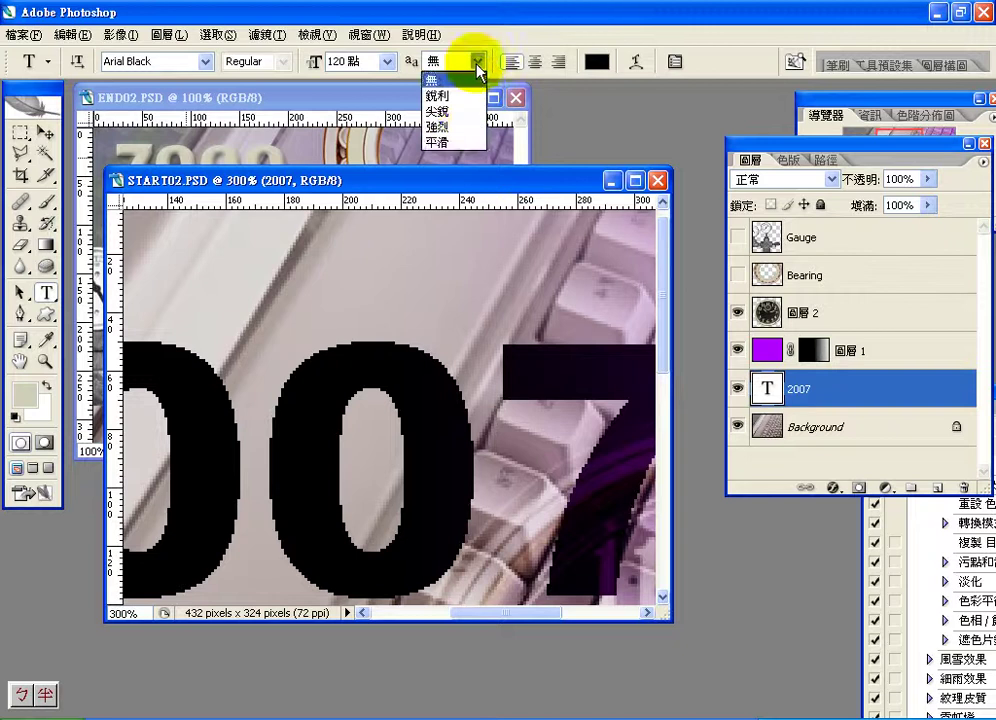
pyautogui.click(460, 144)
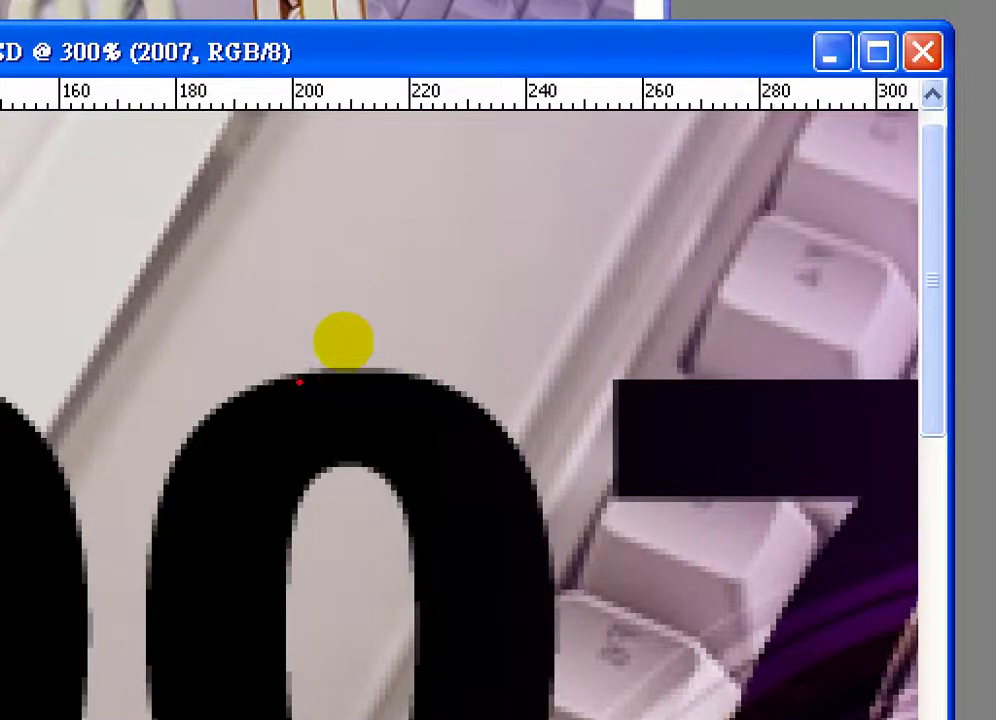
pyautogui.moveTo(299, 382)
pyautogui.mouseDown()
pyautogui.moveTo(325, 340)
pyautogui.moveTo(350, 383)
pyautogui.moveTo(305, 383)
pyautogui.mouseUp()
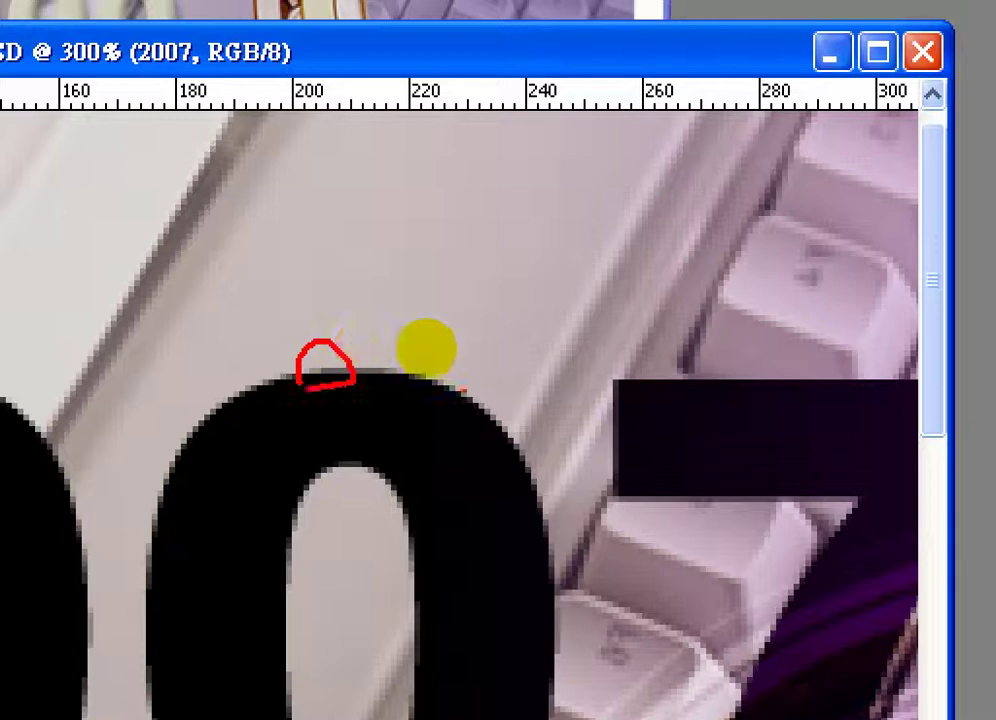
# Try the 強烈 anti-aliasing option on the 2007 text and inspect the digits' edges at 300% zoom
pyautogui.moveTo(407, 367)
pyautogui.mouseDown()
pyautogui.moveTo(420, 405)
pyautogui.moveTo(405, 362)
pyautogui.moveTo(412, 408)
pyautogui.mouseUp()
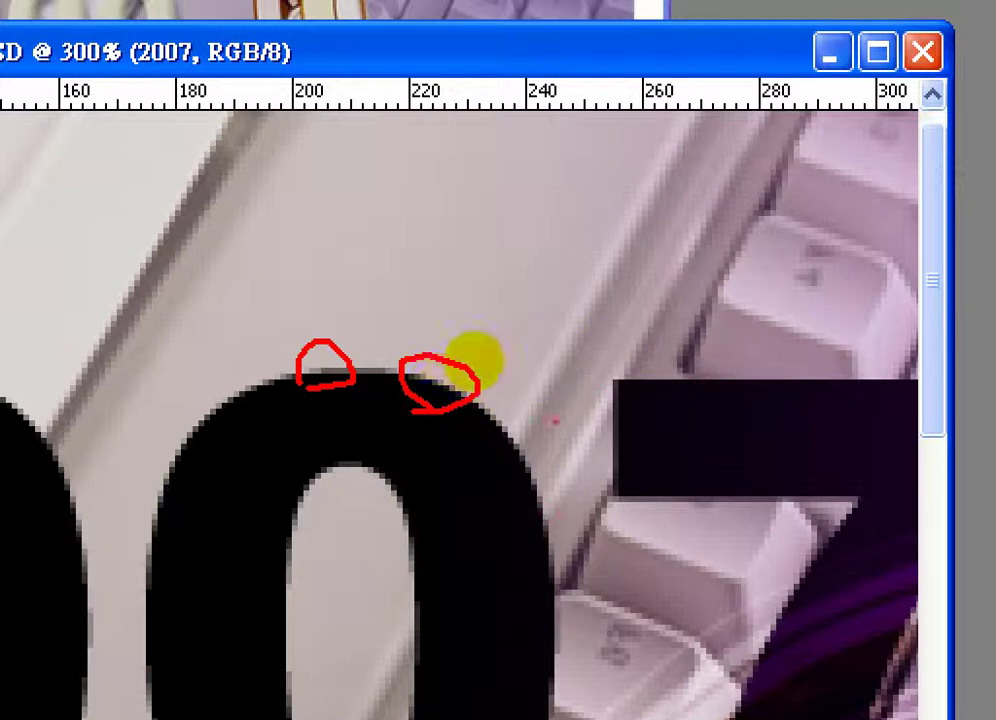
pyautogui.moveTo(574, 356)
pyautogui.mouseDown()
pyautogui.moveTo(507, 429)
pyautogui.moveTo(530, 438)
pyautogui.mouseUp()
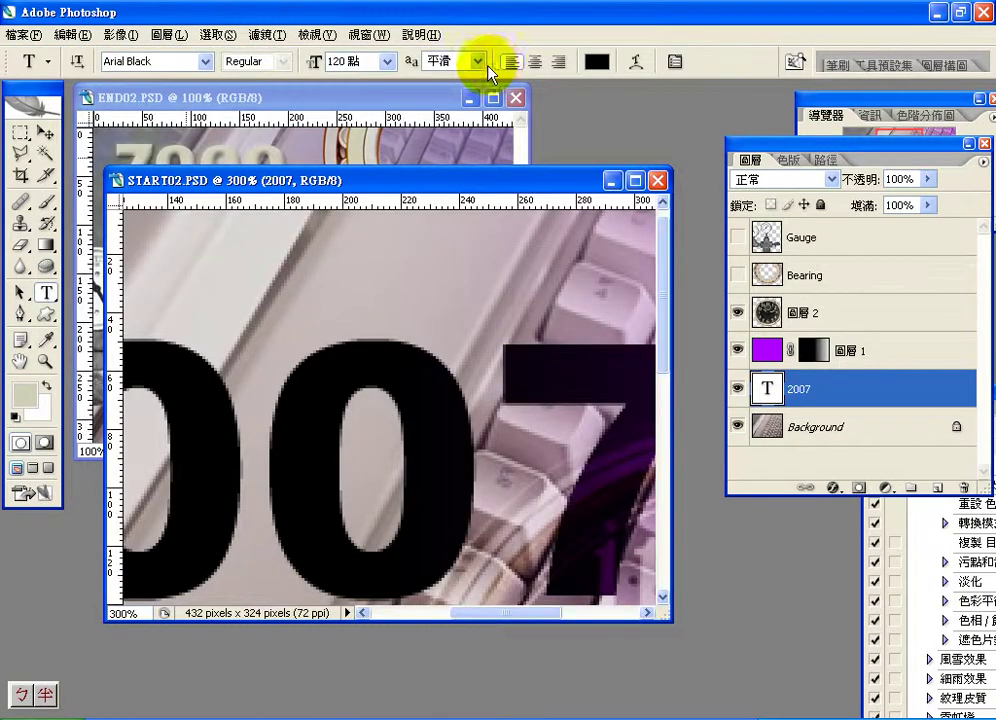
pyautogui.click(484, 63)
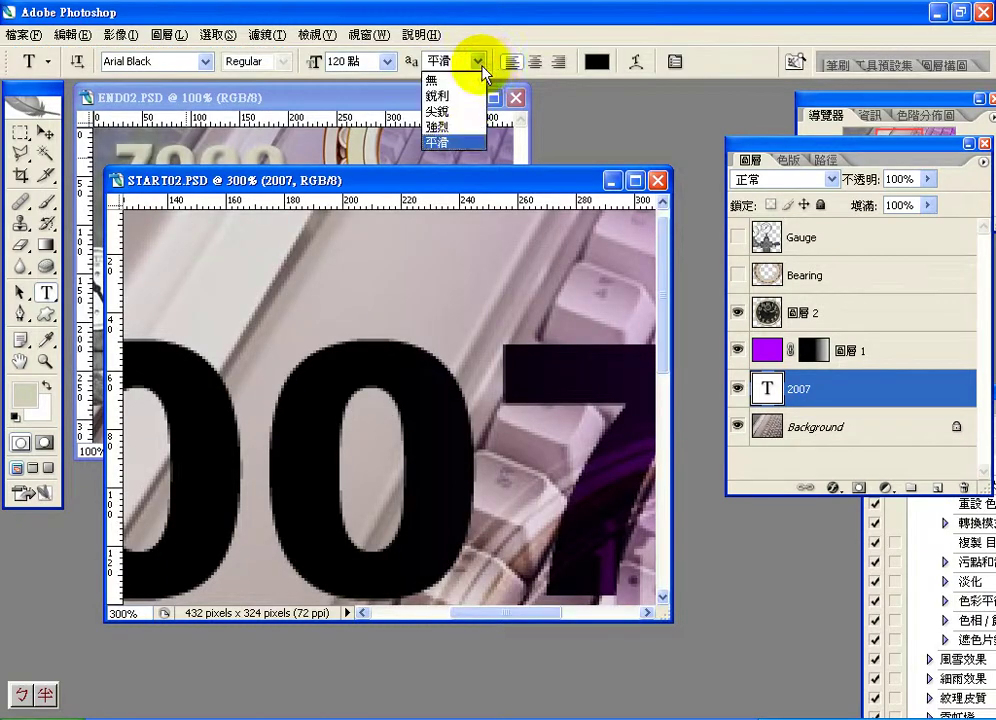
pyautogui.click(462, 130)
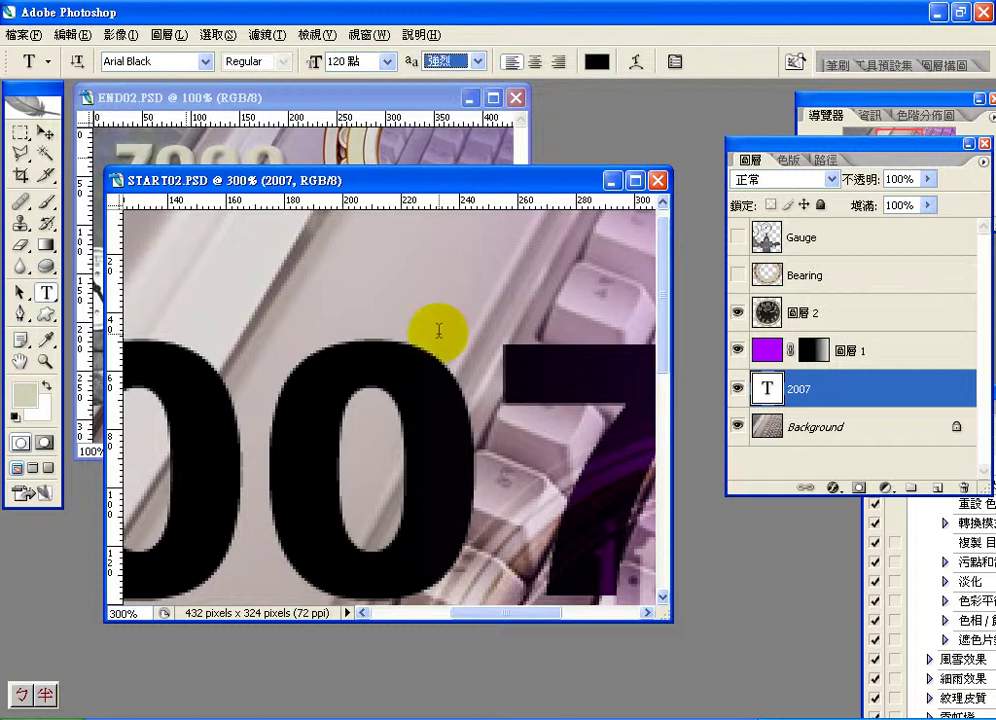
pyautogui.click(477, 62)
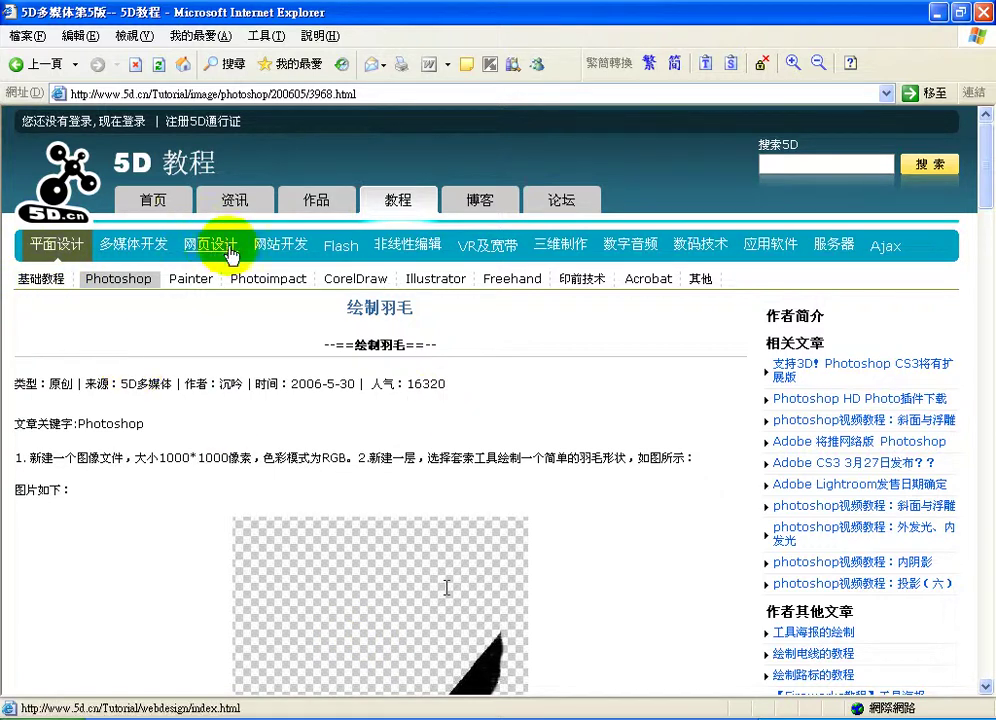
# Switch to Internet Explorer, open the Yahoo!奇摩 home page and compare text edges in the banner ads with the news text, including the 運動 section
pyautogui.click(186, 66)
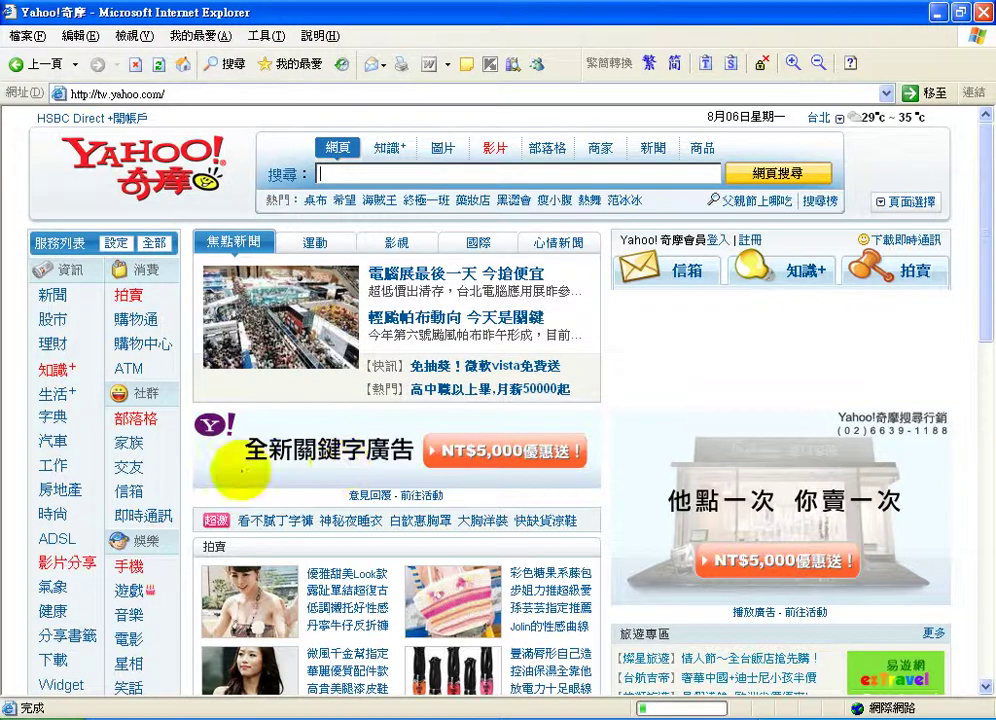
pyautogui.moveTo(243, 465)
pyautogui.mouseDown()
pyautogui.moveTo(353, 475)
pyautogui.moveTo(408, 465)
pyautogui.mouseUp()
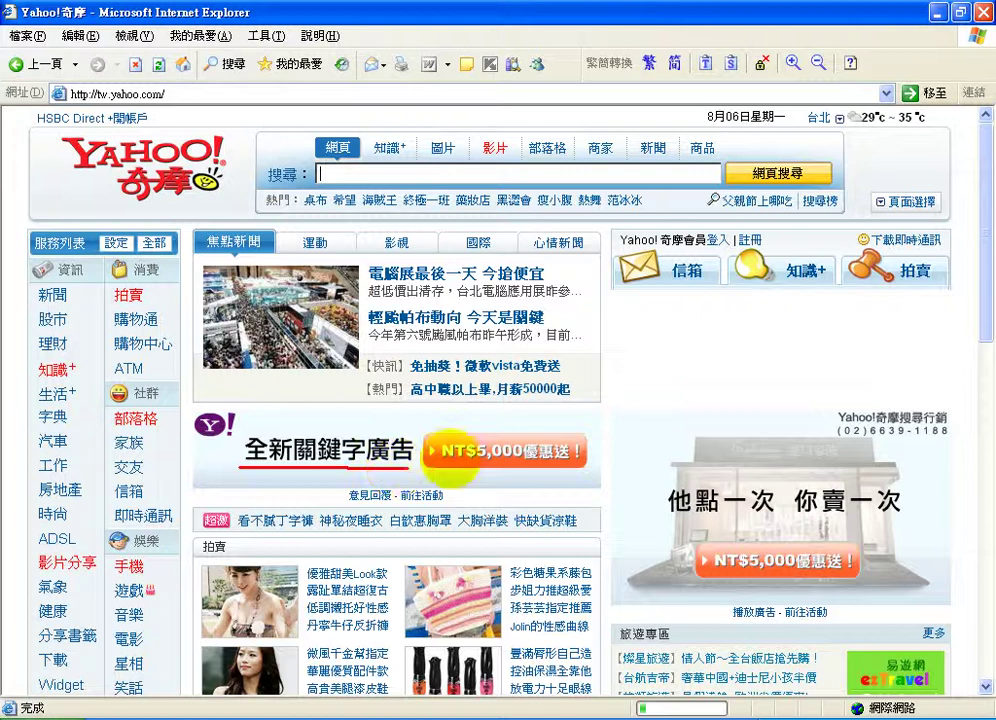
pyautogui.moveTo(438, 458)
pyautogui.mouseDown()
pyautogui.moveTo(530, 482)
pyautogui.moveTo(562, 463)
pyautogui.mouseUp()
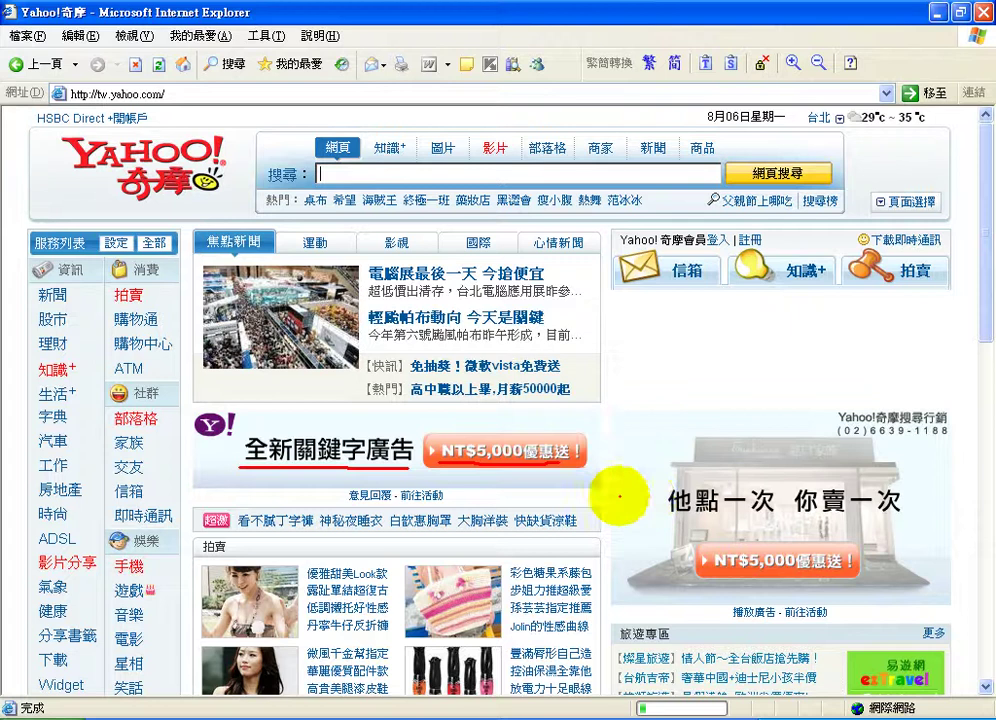
pyautogui.moveTo(812, 424)
pyautogui.mouseDown()
pyautogui.moveTo(873, 384)
pyautogui.moveTo(976, 402)
pyautogui.moveTo(940, 444)
pyautogui.moveTo(856, 443)
pyautogui.moveTo(818, 416)
pyautogui.mouseUp()
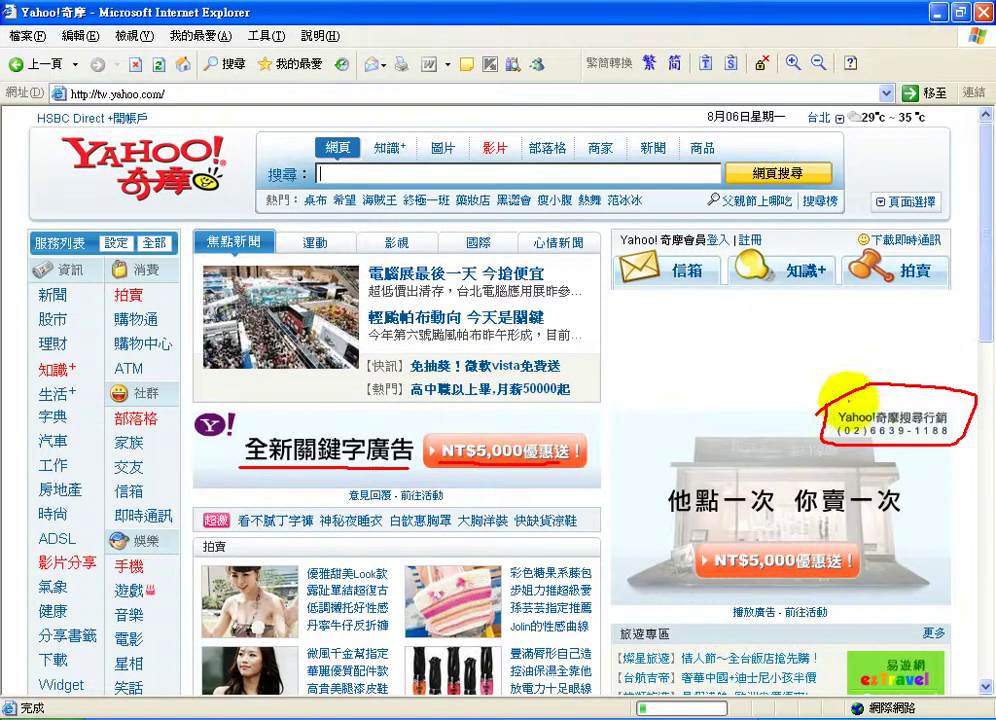
pyautogui.moveTo(835, 388)
pyautogui.mouseDown()
pyautogui.moveTo(818, 370)
pyautogui.moveTo(684, 330)
pyautogui.moveTo(573, 318)
pyautogui.moveTo(578, 298)
pyautogui.moveTo(562, 320)
pyautogui.moveTo(586, 292)
pyautogui.moveTo(587, 266)
pyautogui.moveTo(552, 272)
pyautogui.mouseUp()
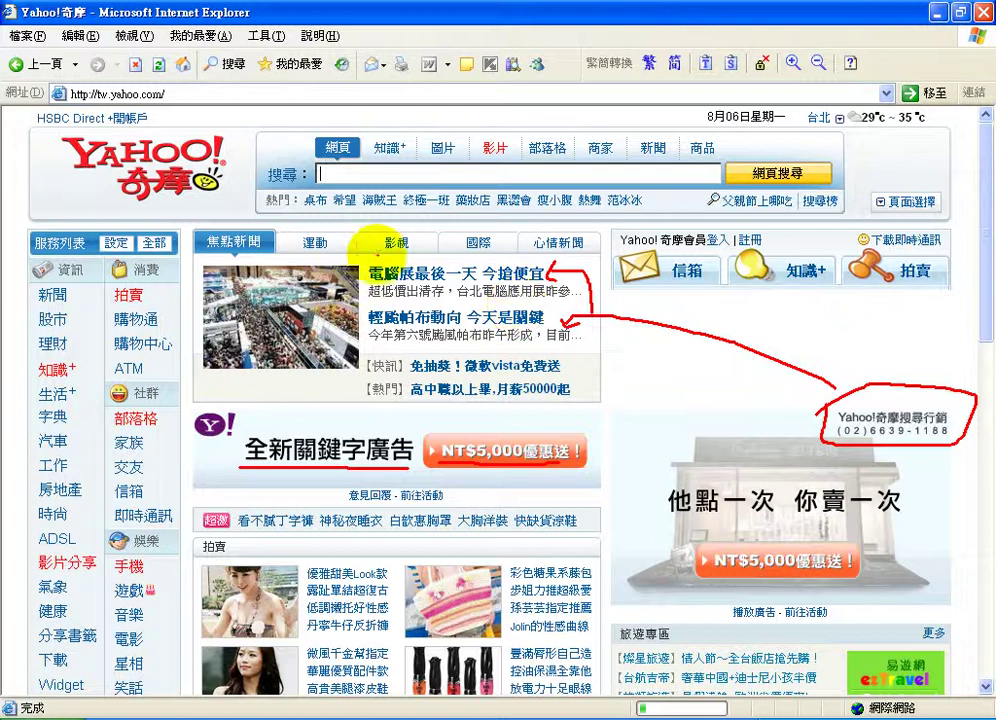
pyautogui.moveTo(378, 263); pyautogui.dragTo(398, 262)
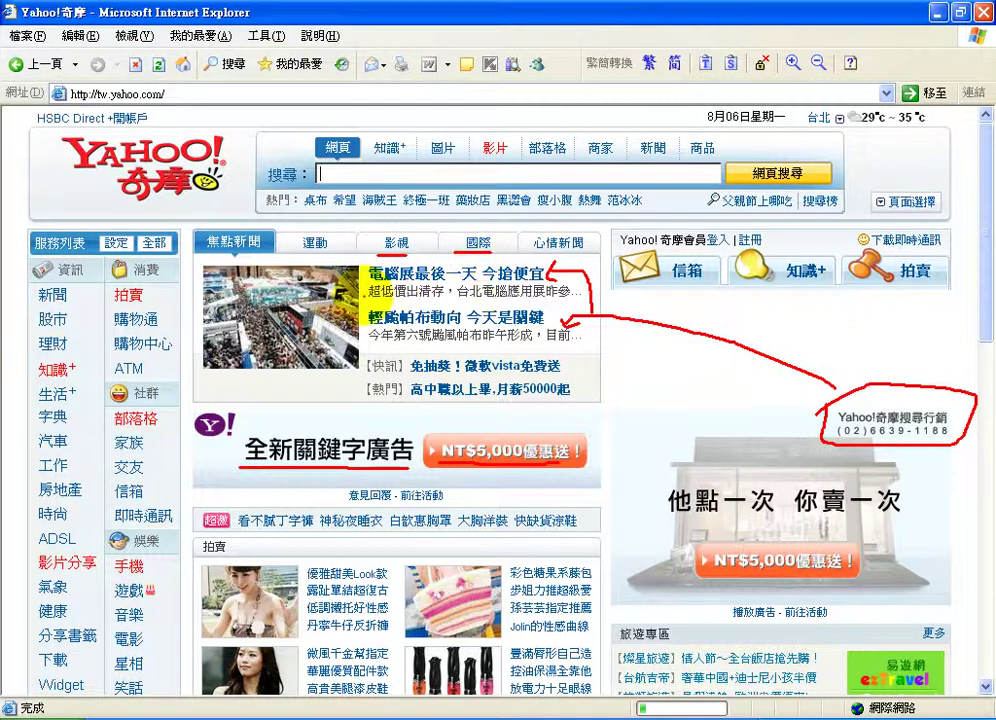
pyautogui.moveTo(368, 300); pyautogui.dragTo(416, 300)
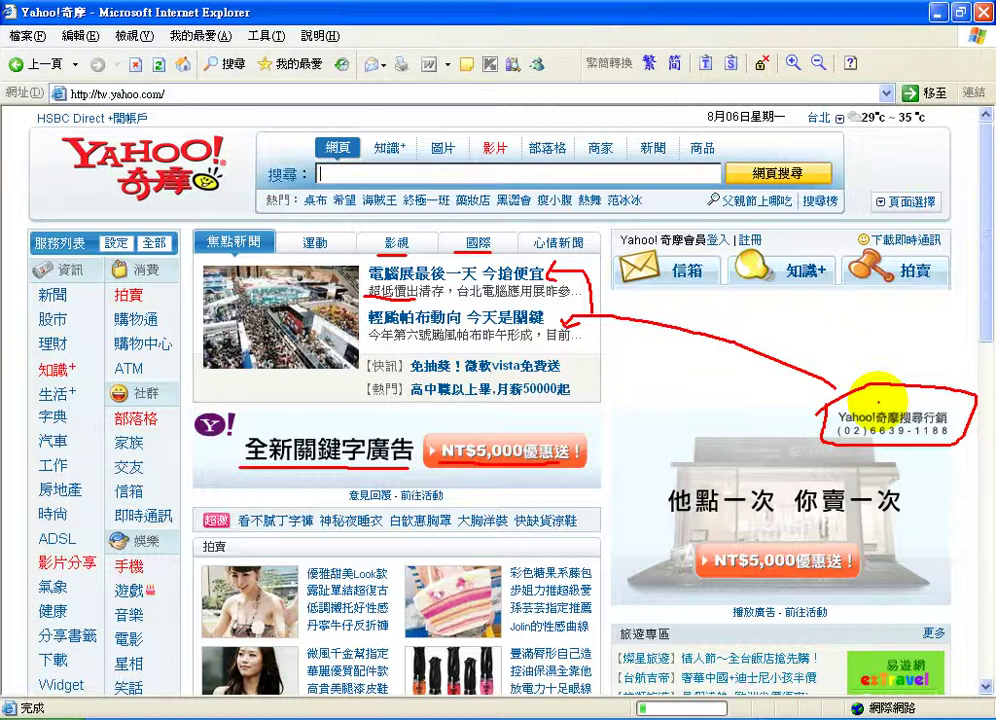
pyautogui.press('Escape')
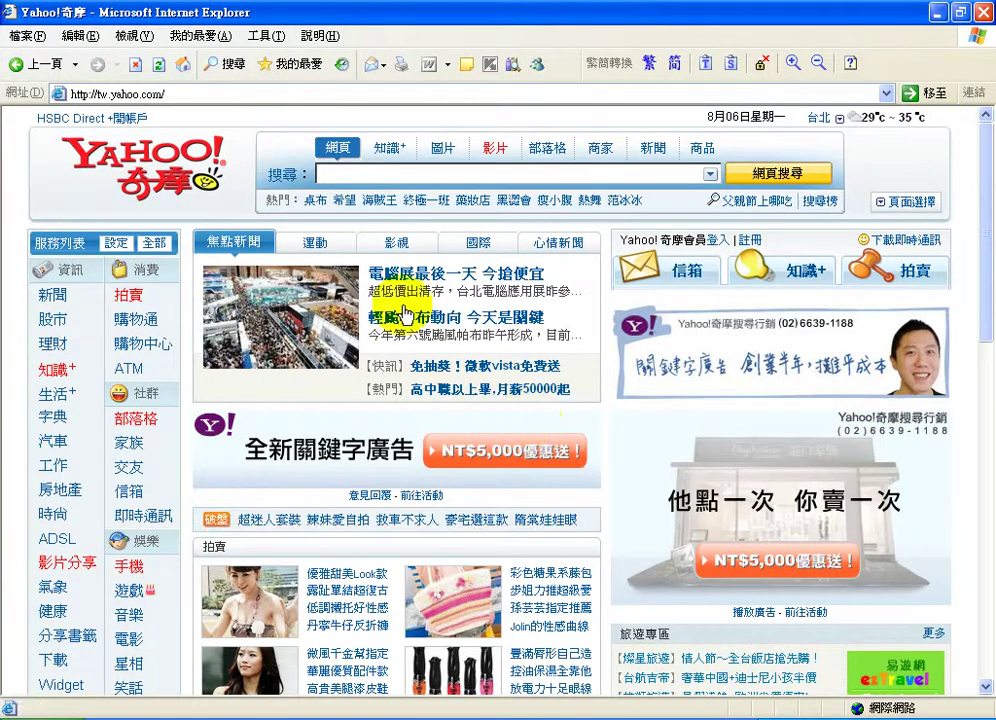
pyautogui.click(331, 244)
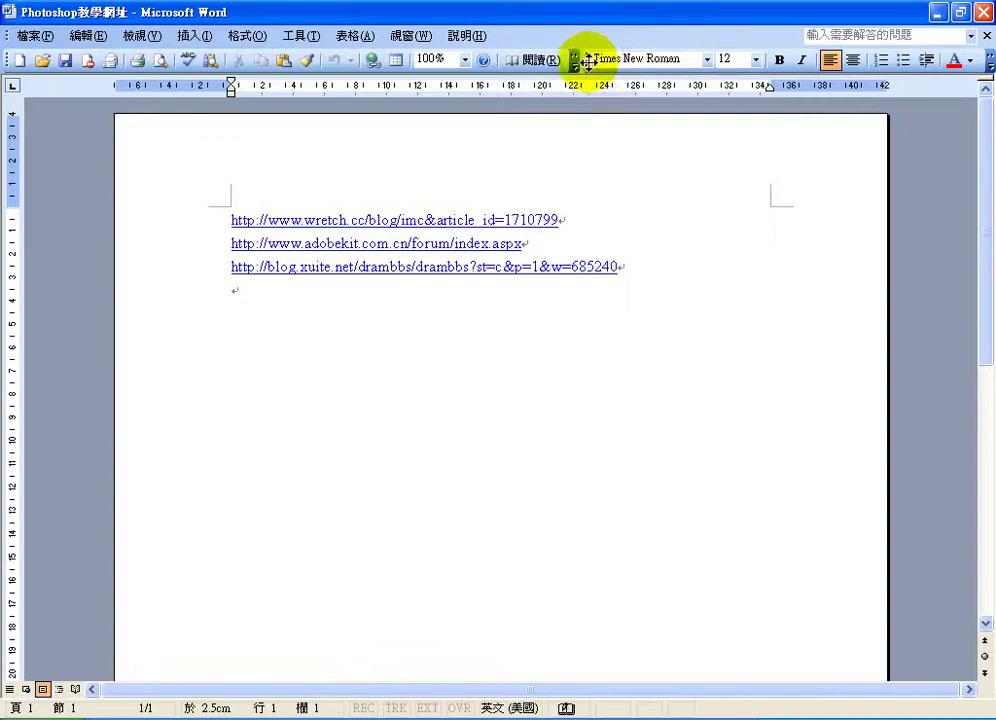
# Switch to the Photoshop教學網址 document in Word and place the formatting toolbar on its own row beneath the standard toolbar
pyautogui.moveTo(574, 58); pyautogui.dragTo(18, 89)
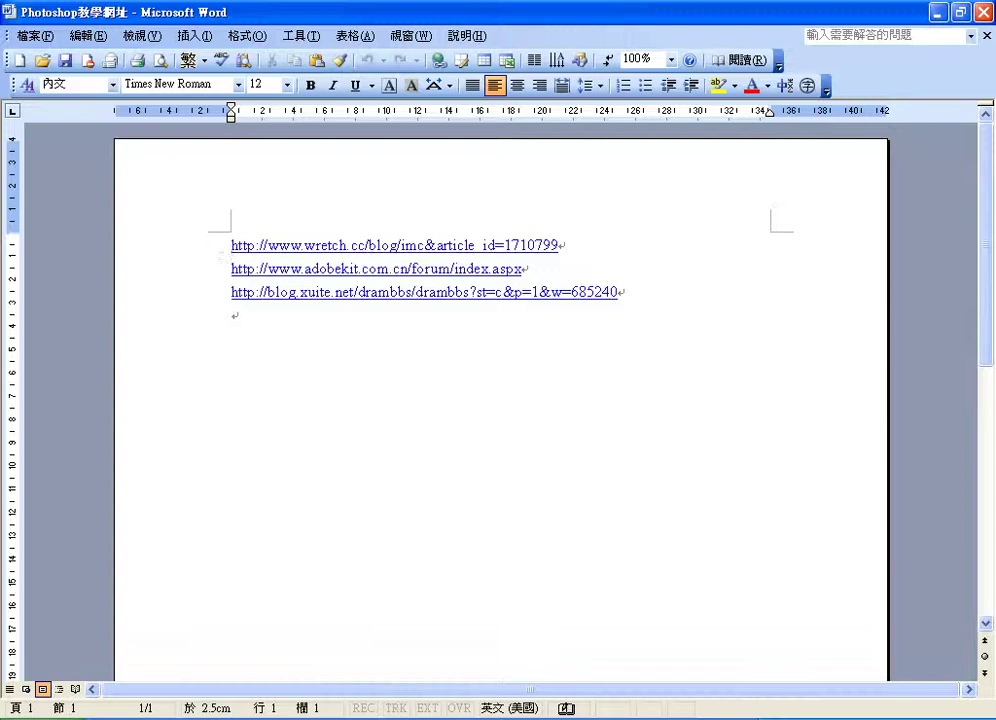
pyautogui.click(262, 86)
# Return to the Yahoo!奇摩 page and examine the character edges of the 運動 headline, its body text and the 網頁搜尋 label
pyautogui.hotkey('alt', 'Tab')
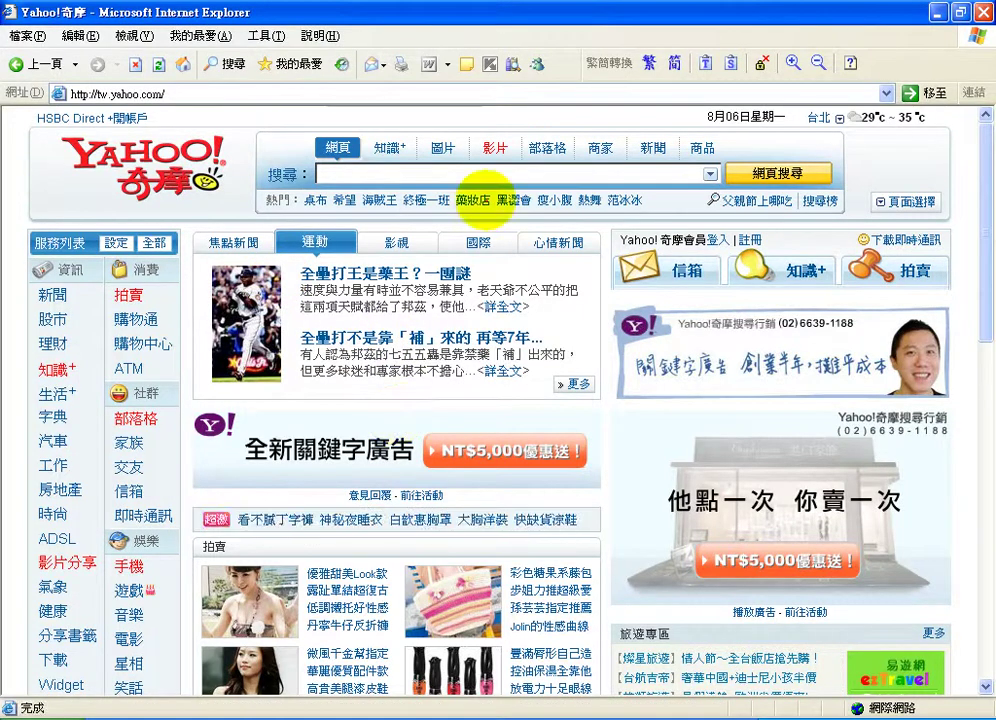
pyautogui.moveTo(509, 266)
pyautogui.mouseDown()
pyautogui.moveTo(473, 263)
pyautogui.moveTo(500, 263)
pyautogui.moveTo(482, 270)
pyautogui.mouseUp()
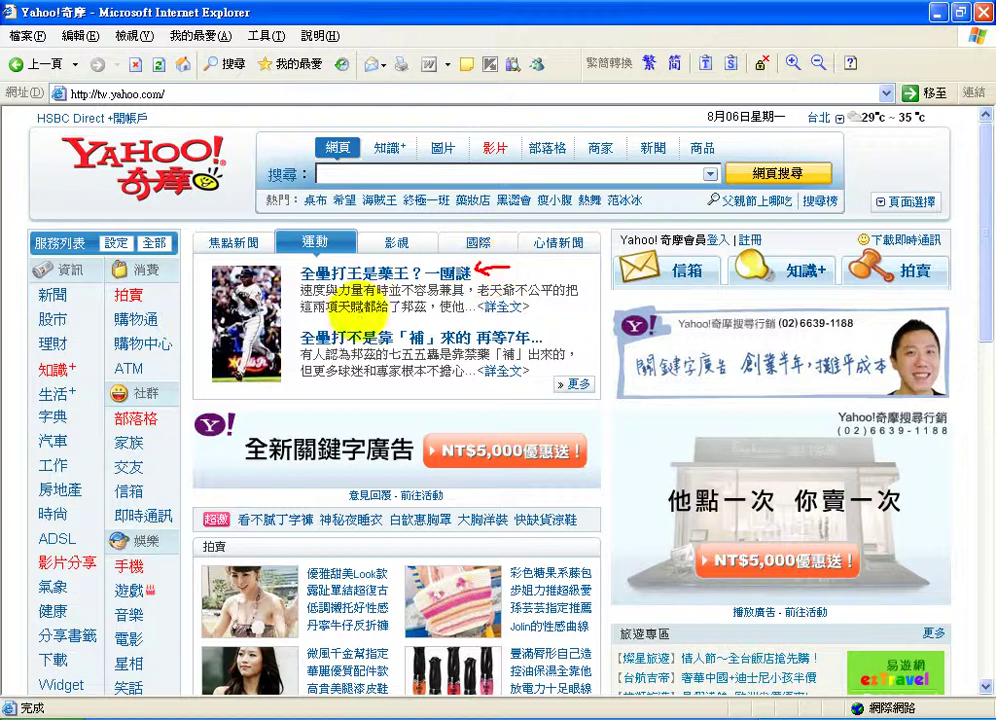
pyautogui.moveTo(322, 314); pyautogui.dragTo(302, 316)
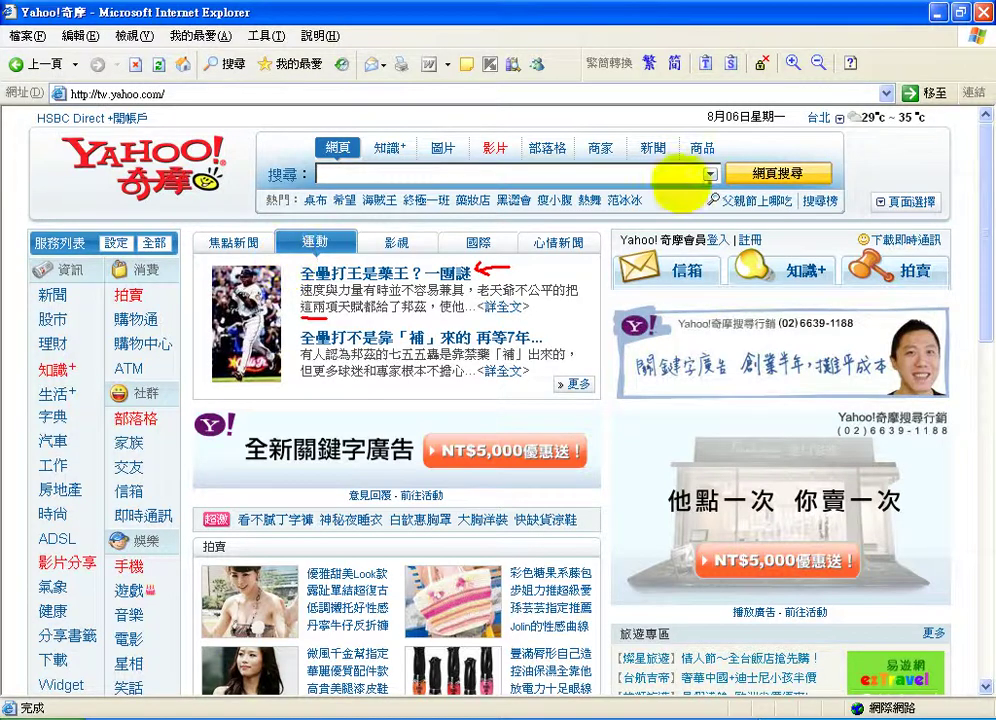
pyautogui.moveTo(744, 178)
pyautogui.mouseDown()
pyautogui.moveTo(778, 155)
pyautogui.moveTo(816, 163)
pyautogui.moveTo(774, 170)
pyautogui.mouseUp()
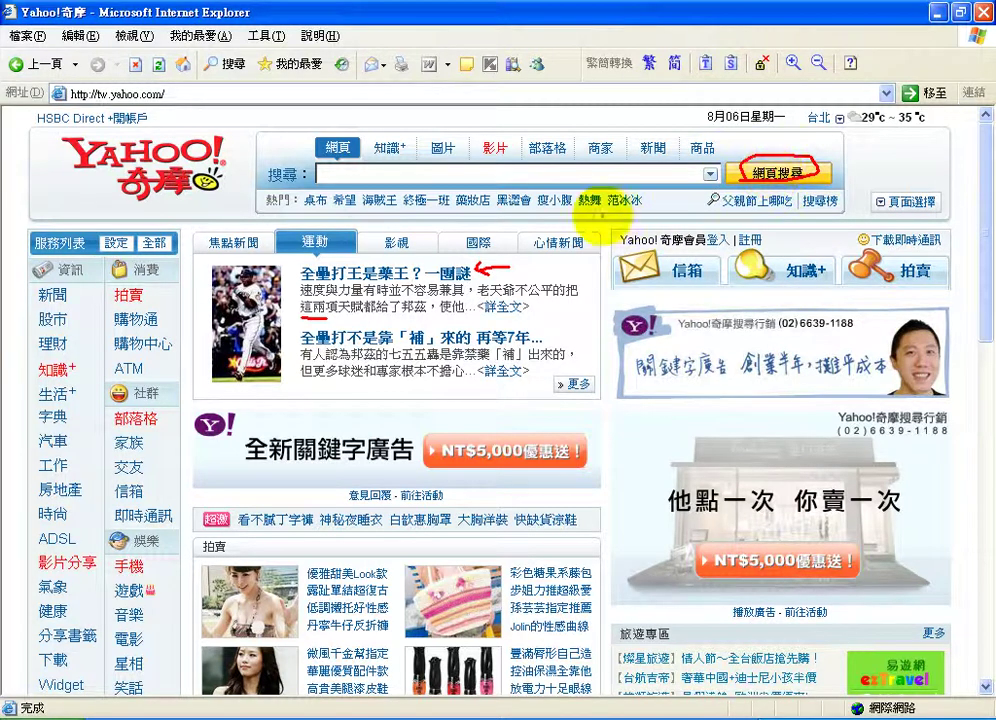
pyautogui.moveTo(577, 263)
pyautogui.mouseDown()
pyautogui.moveTo(562, 282)
pyautogui.moveTo(581, 282)
pyautogui.mouseUp()
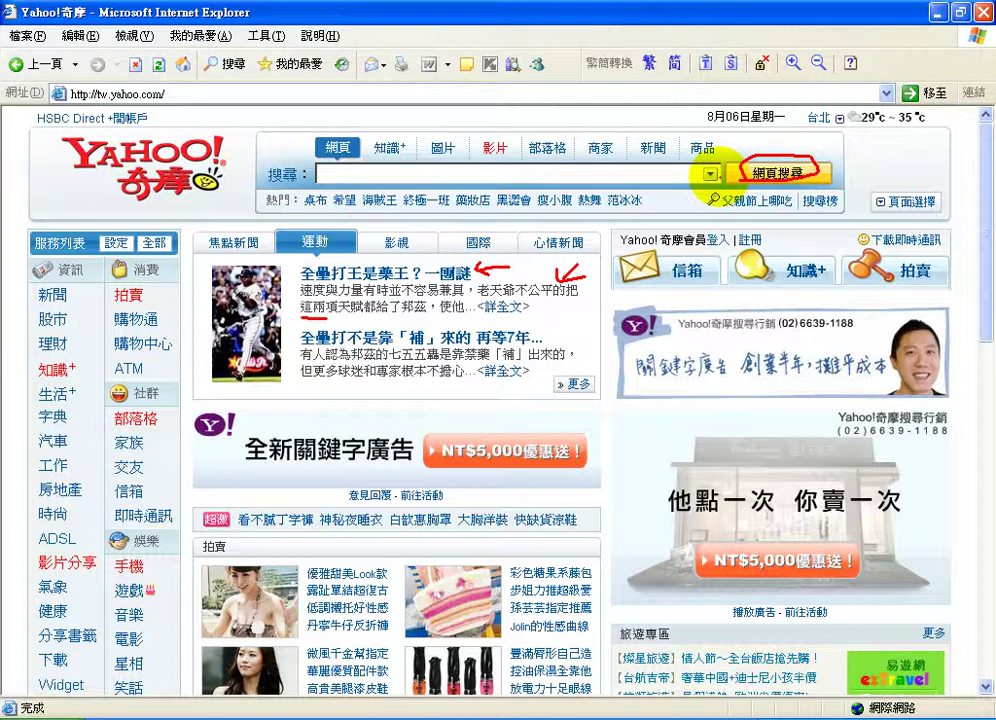
pyautogui.press('Escape')
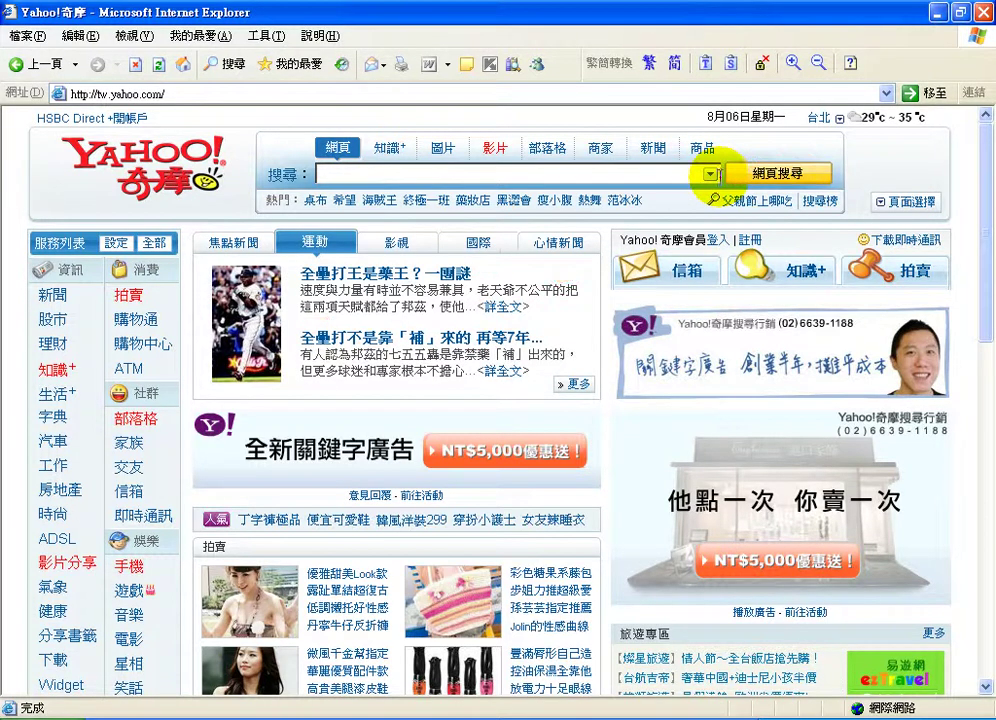
# Switch back to START02.PSD in Photoshop and set the whole 2007 text to 12 點, viewed at 100% zoom
pyautogui.click(497, 716)
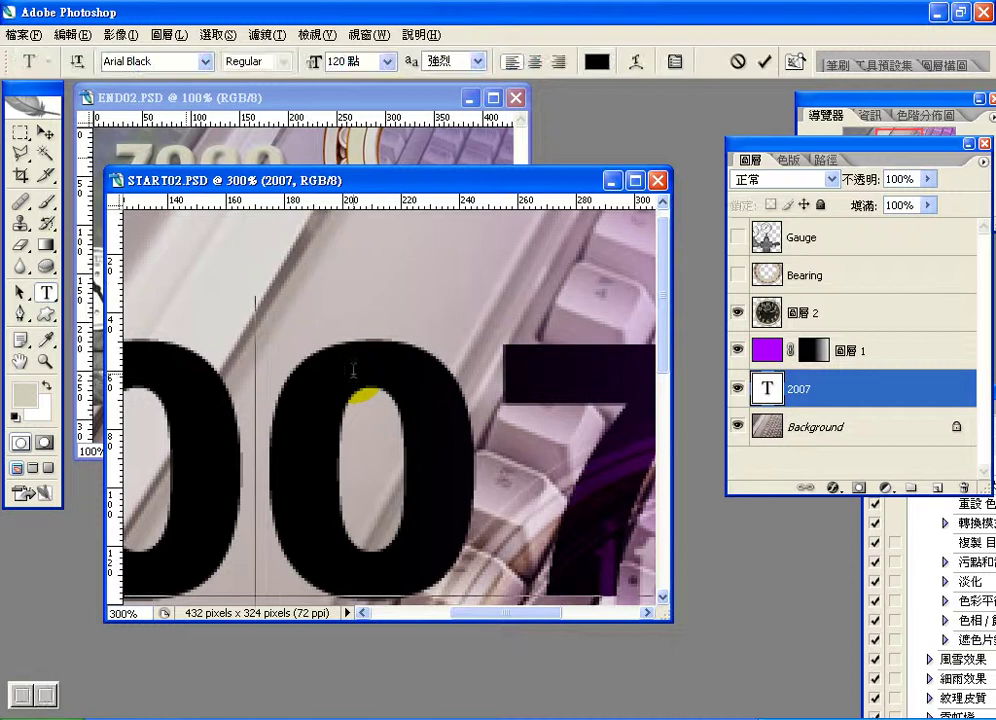
pyautogui.hotkey('ctrl', 'alt', '0')
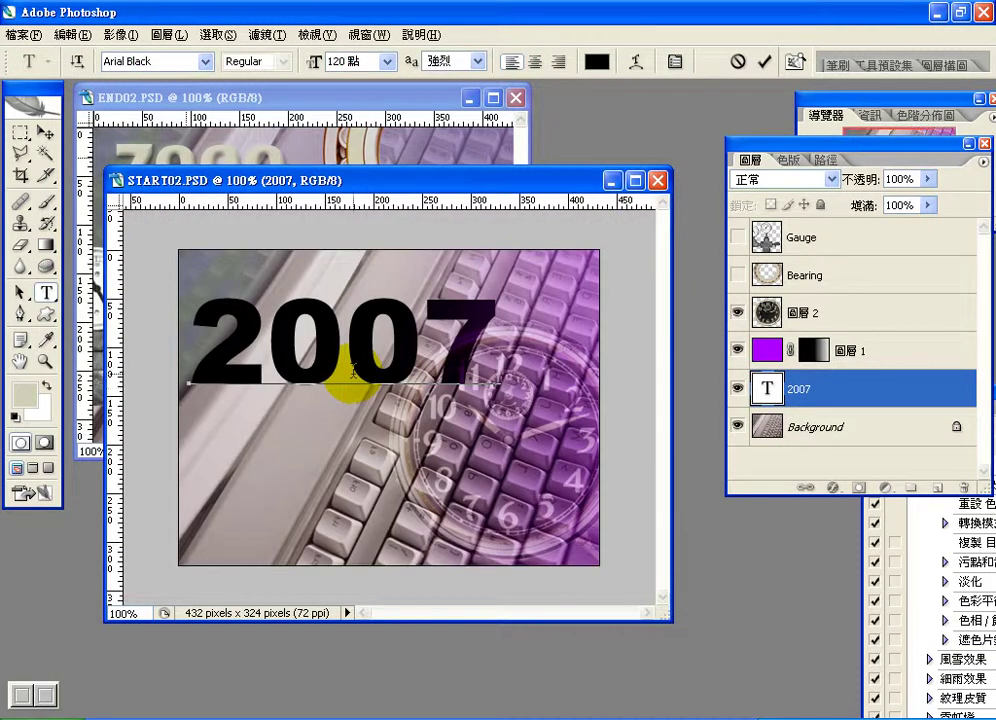
pyautogui.moveTo(478, 345); pyautogui.dragTo(196, 352)
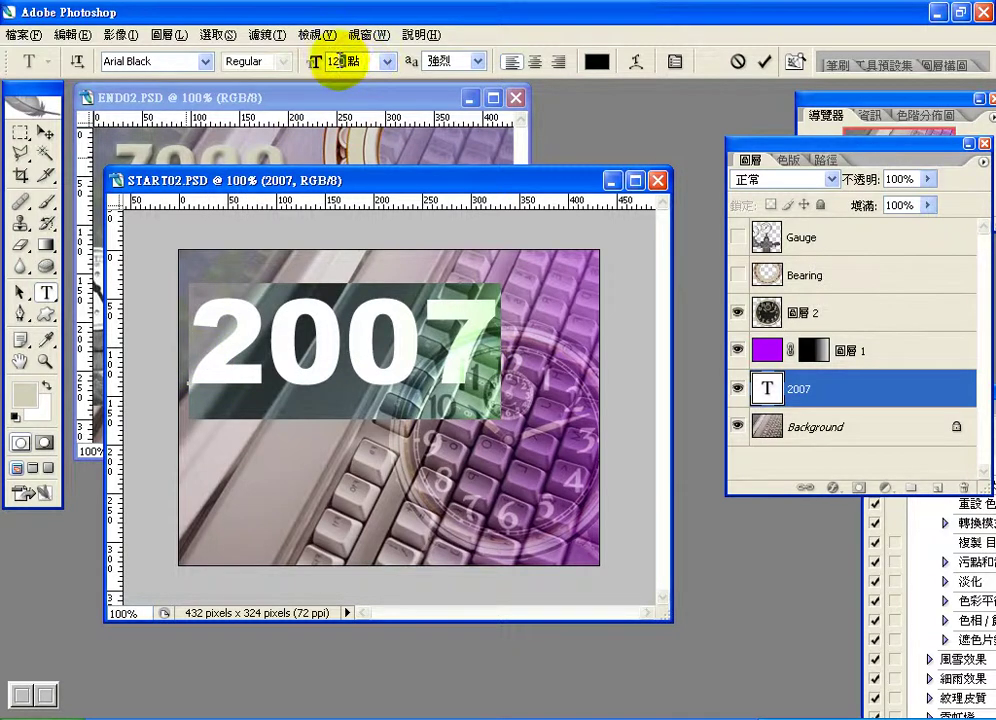
pyautogui.doubleClick(340, 60)
pyautogui.write('12')
pyautogui.press('Return')
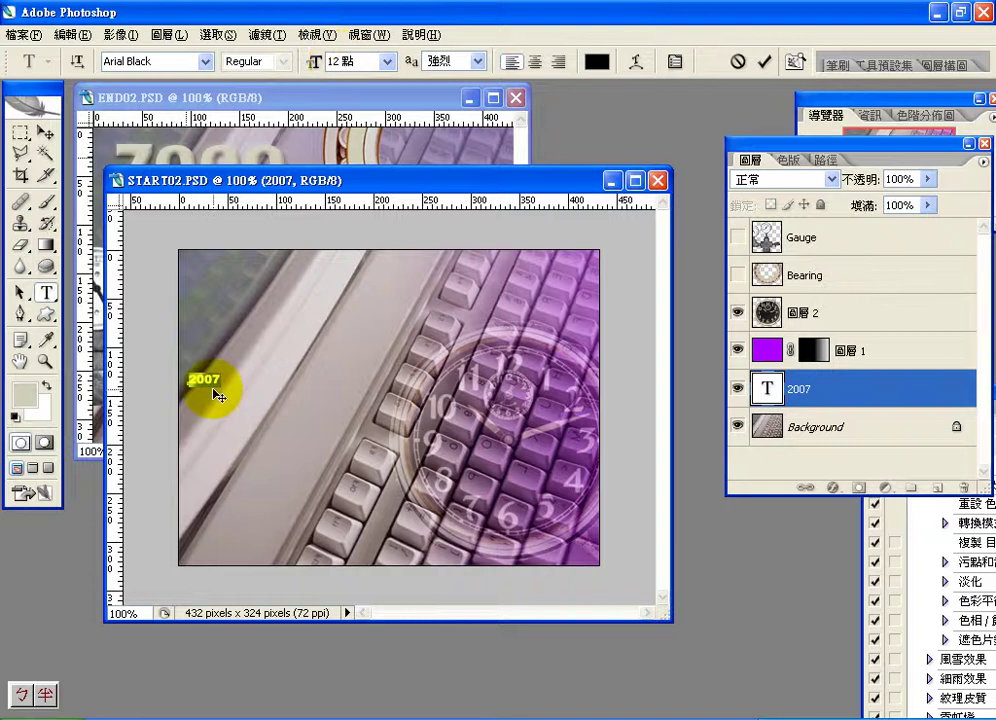
# Try 無 anti-aliasing on the small 2007 text, set it to 平滑 instead and deselect the characters
pyautogui.click(478, 61)
pyautogui.click(463, 84)
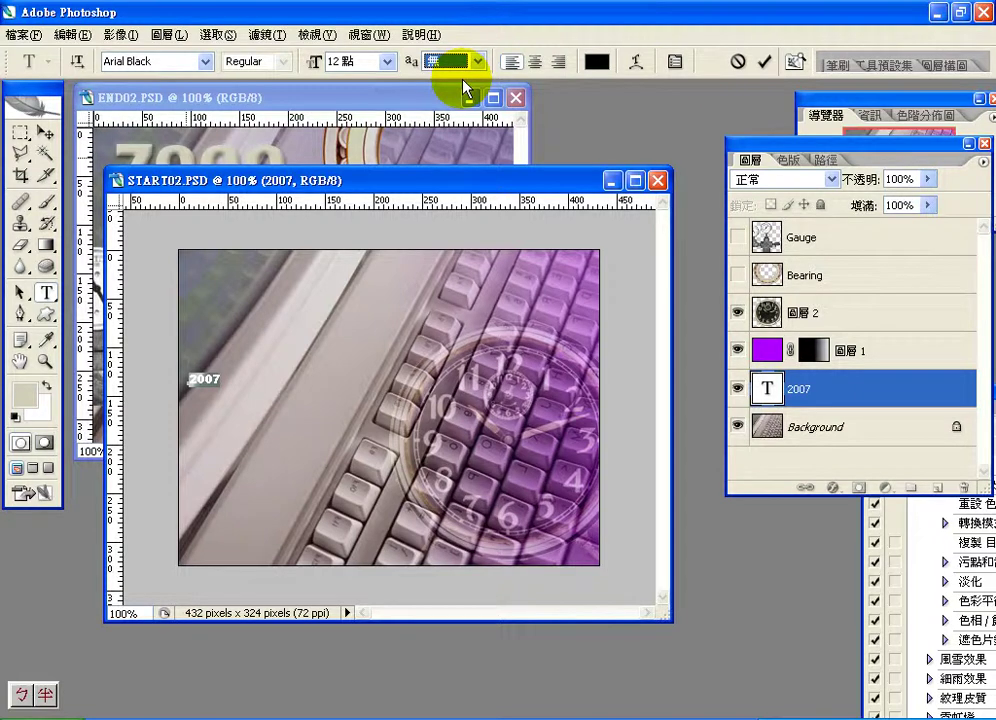
pyautogui.click(465, 61)
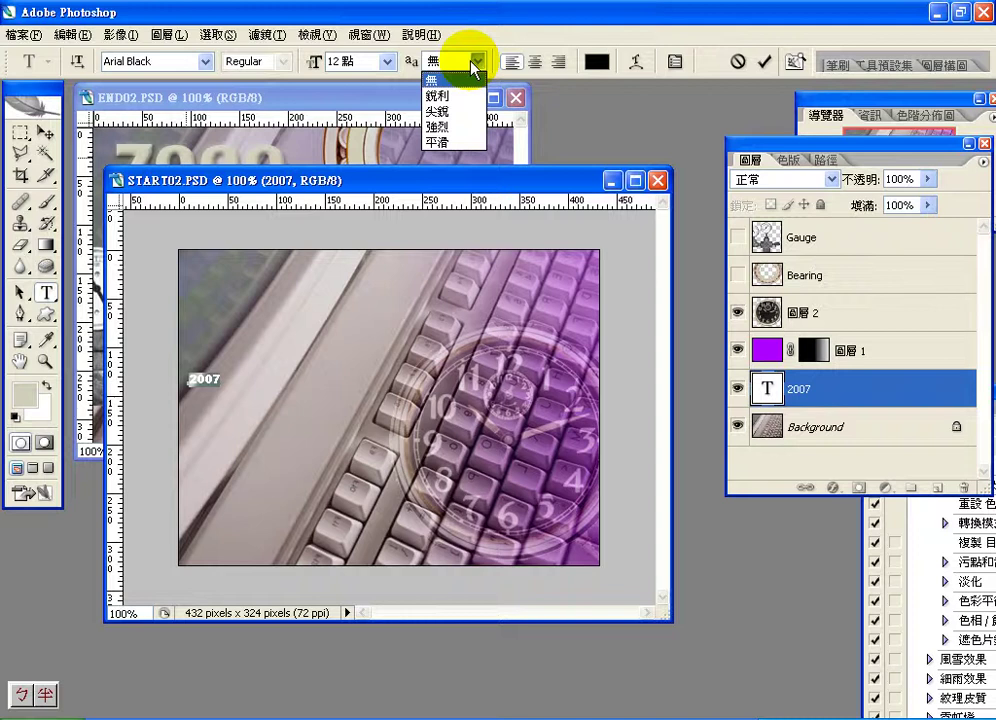
pyautogui.click(464, 143)
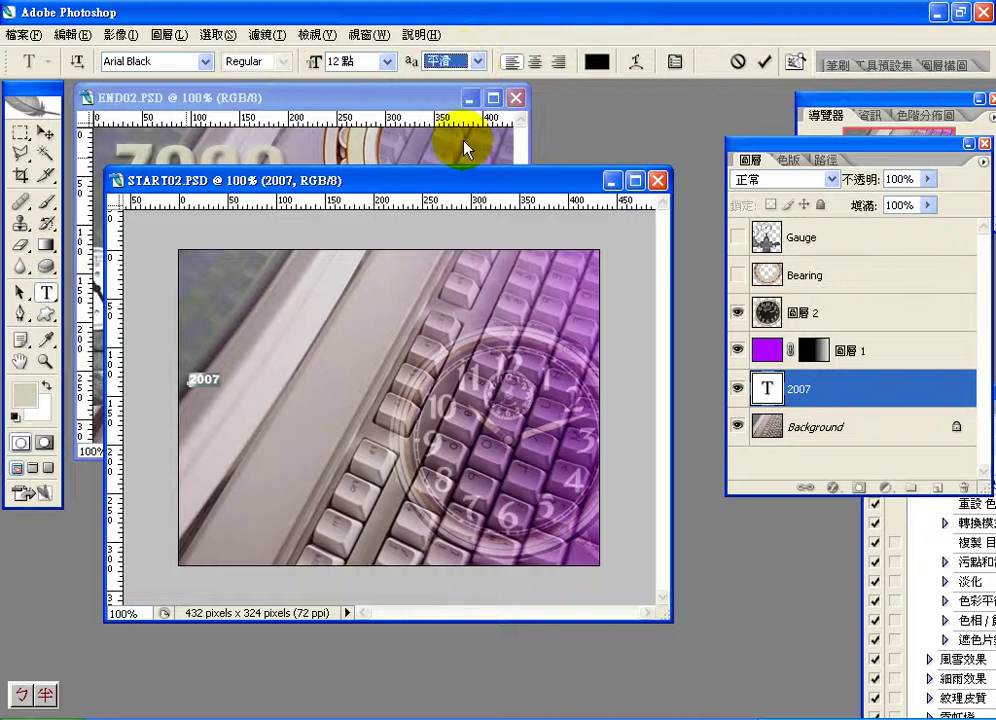
pyautogui.click(236, 404)
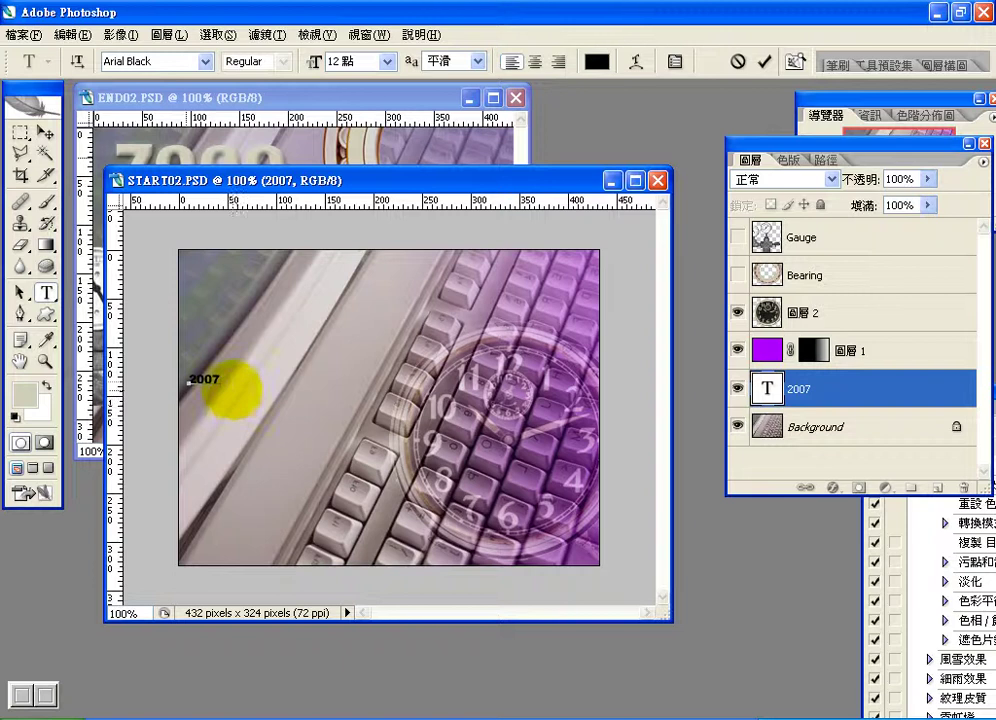
# Shift the 2007 text about 50 pixels right and place a duplicate of its layer about 50 pixels to the right of it
pyautogui.click(46, 132)
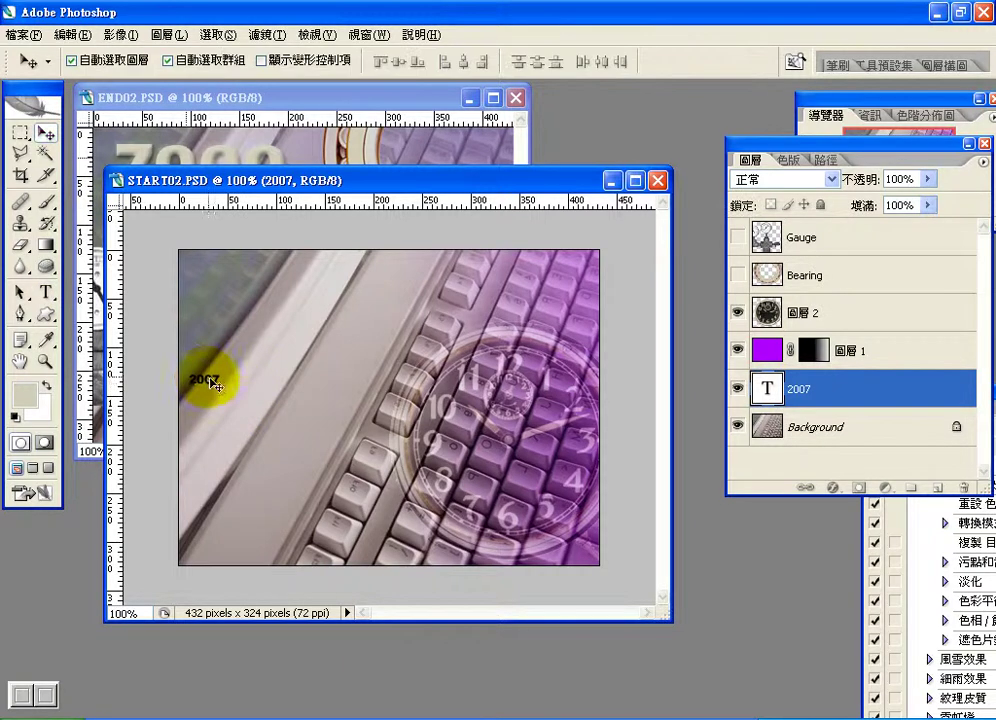
pyautogui.moveTo(210, 383); pyautogui.dragTo(259, 386)
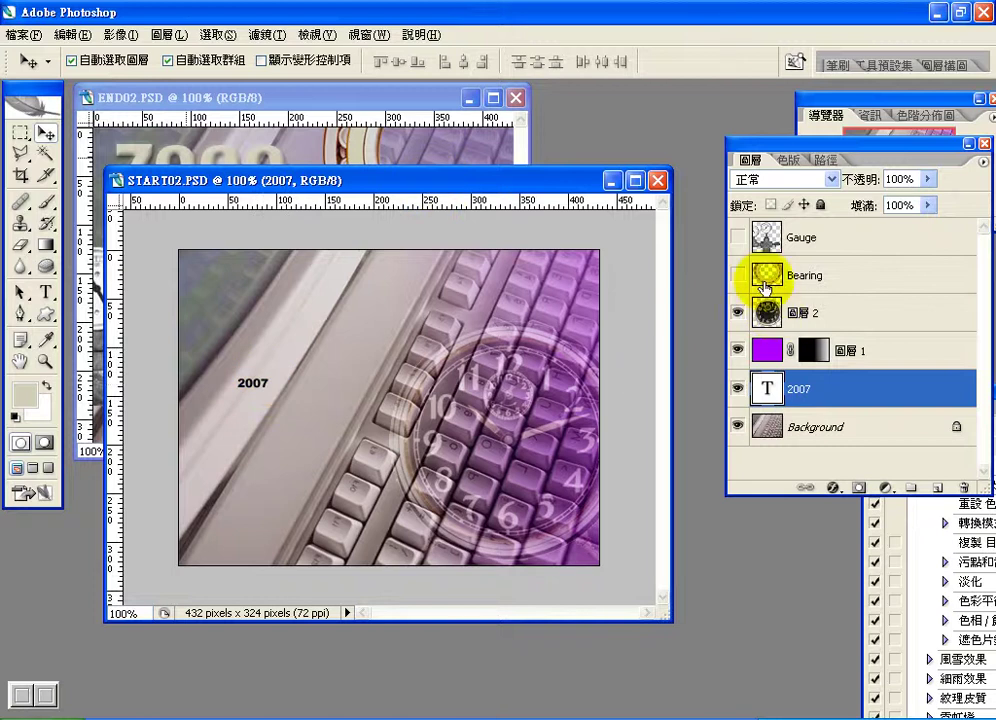
pyautogui.moveTo(768, 390); pyautogui.dragTo(937, 487)
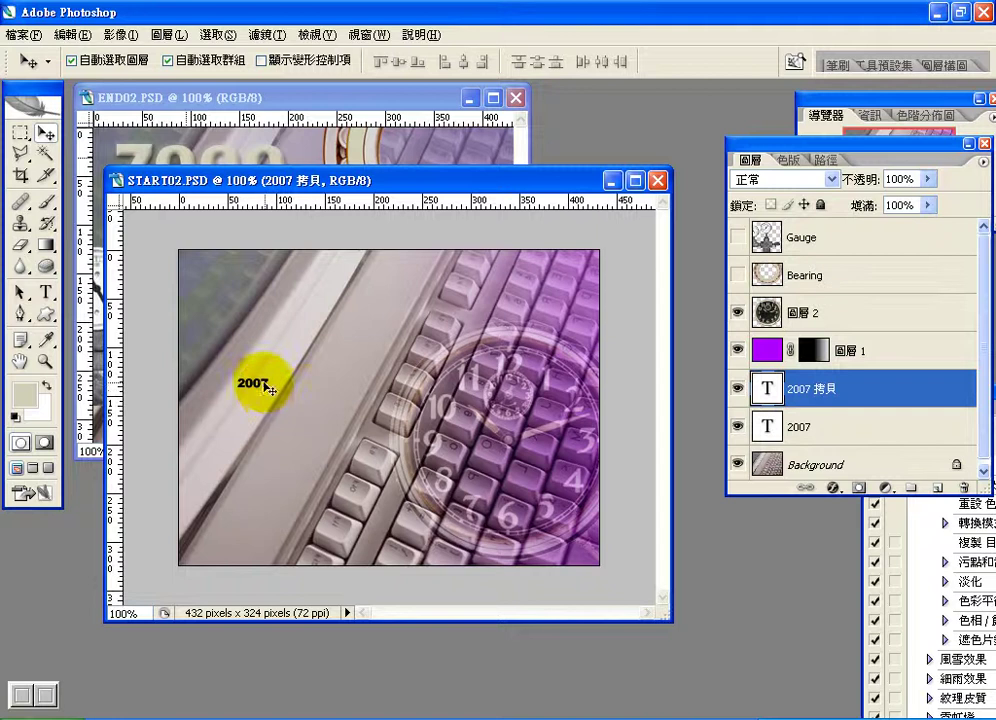
pyautogui.moveTo(271, 393); pyautogui.dragTo(315, 386)
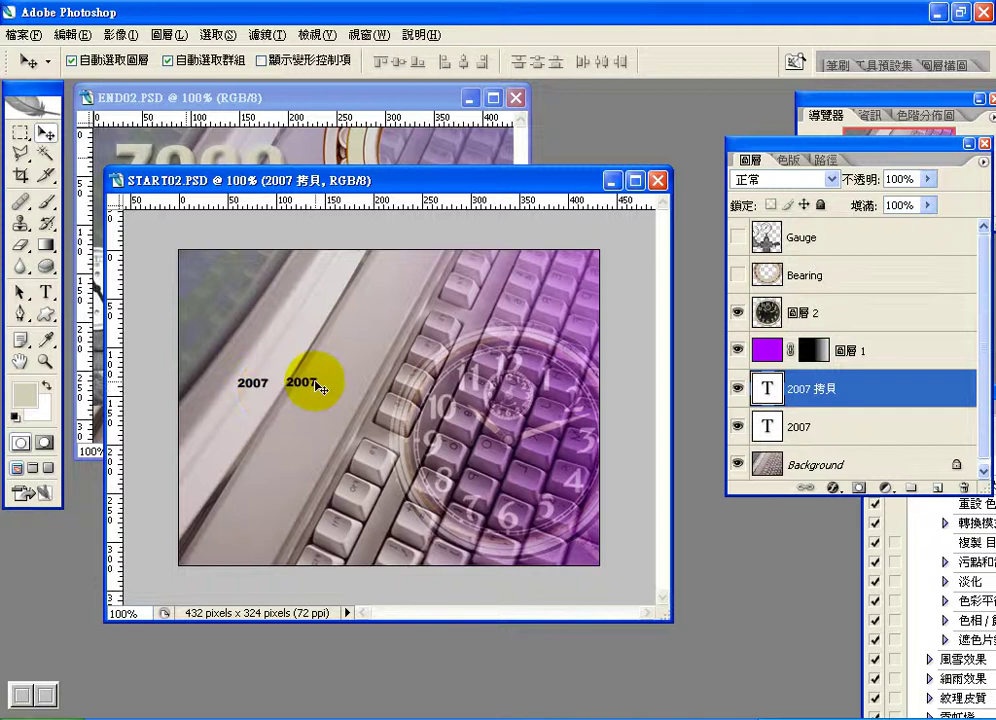
# Set the anti-aliasing of the duplicated 2007 text to 無
pyautogui.click(46, 292)
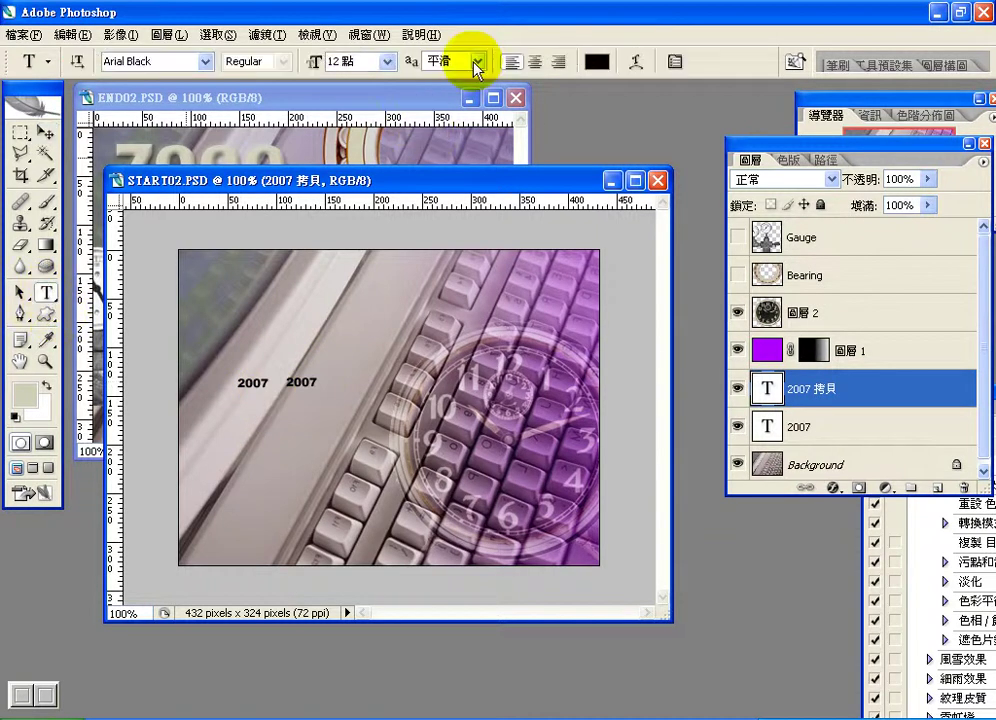
pyautogui.click(477, 61)
pyautogui.click(473, 81)
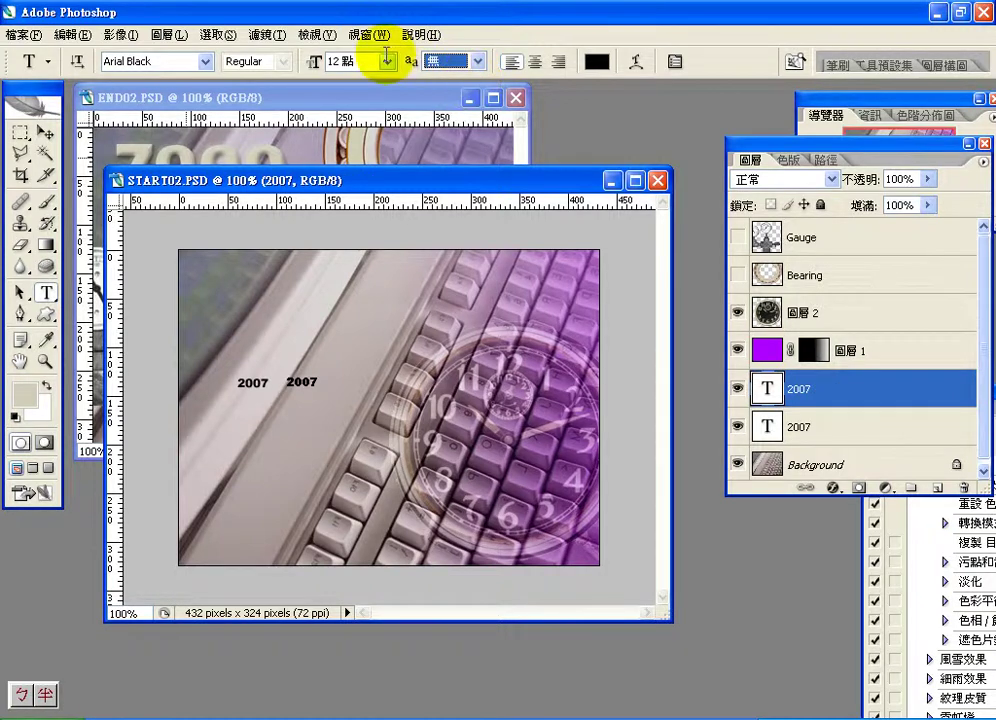
# Set the duplicated 2007 text to 10 點 in the Arial font
pyautogui.click(329, 61)
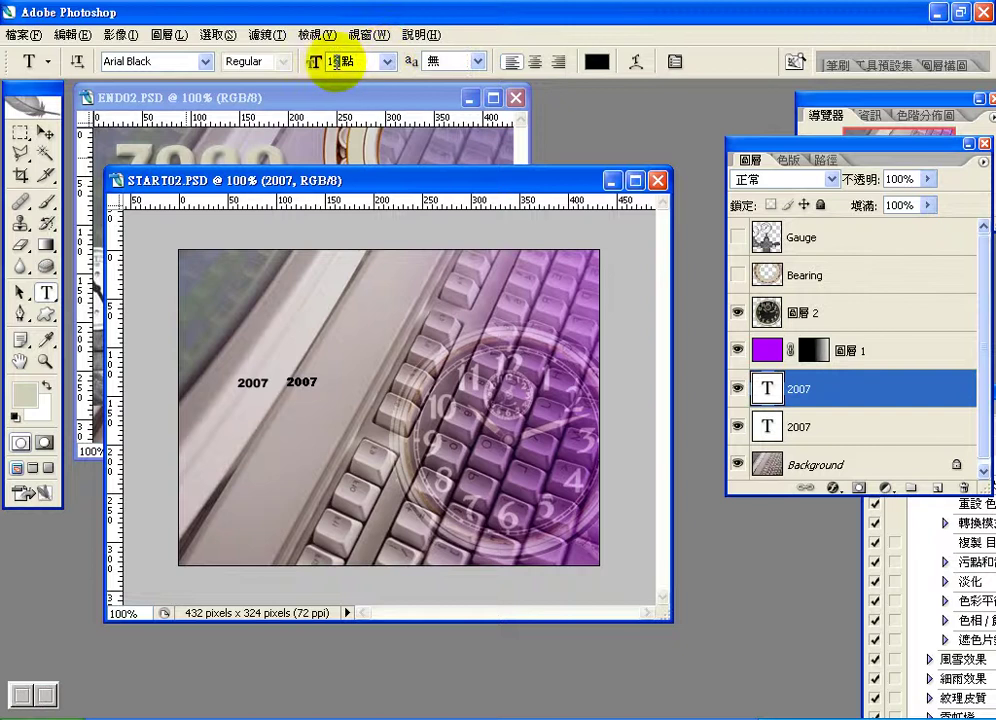
pyautogui.write('8')
pyautogui.press('Return')
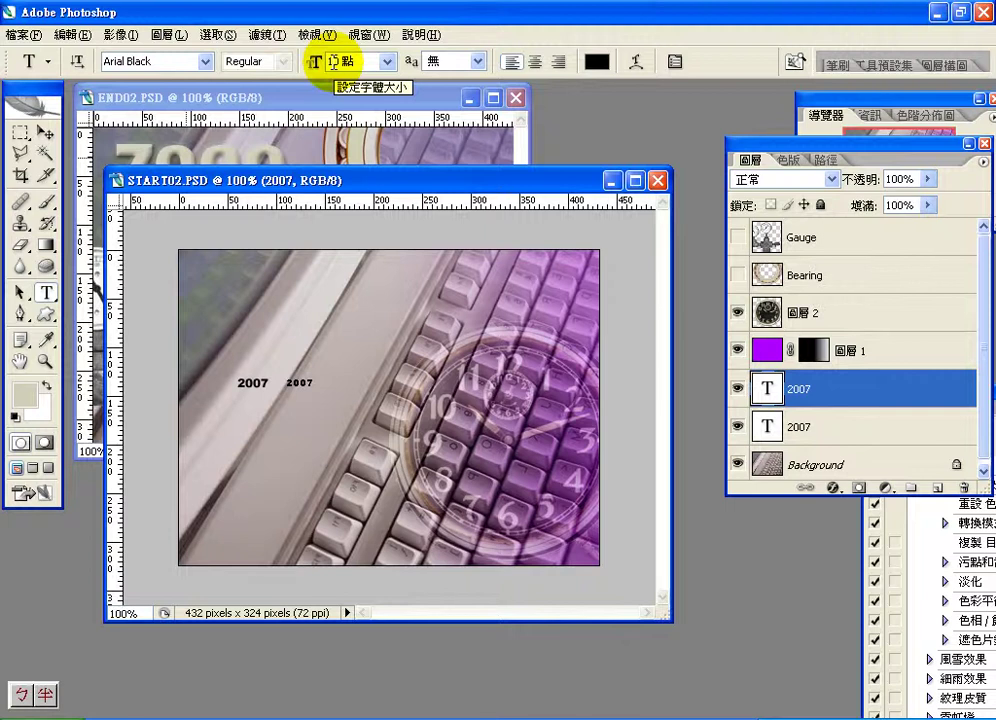
pyautogui.click(205, 61)
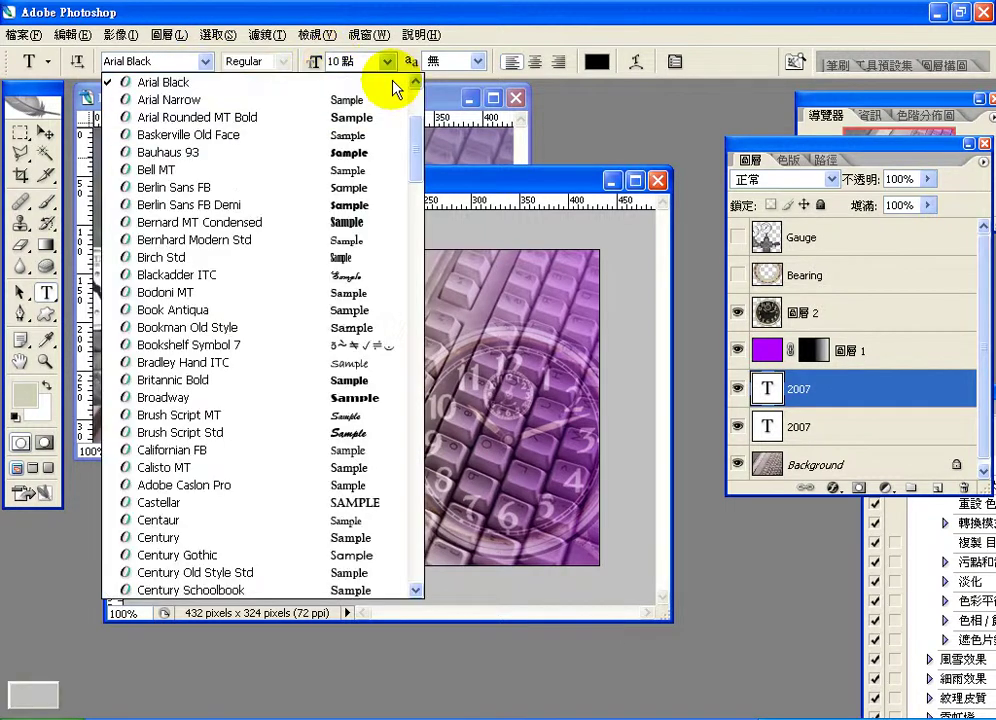
pyautogui.scroll(1, 412, 88)
pyautogui.click(367, 99)
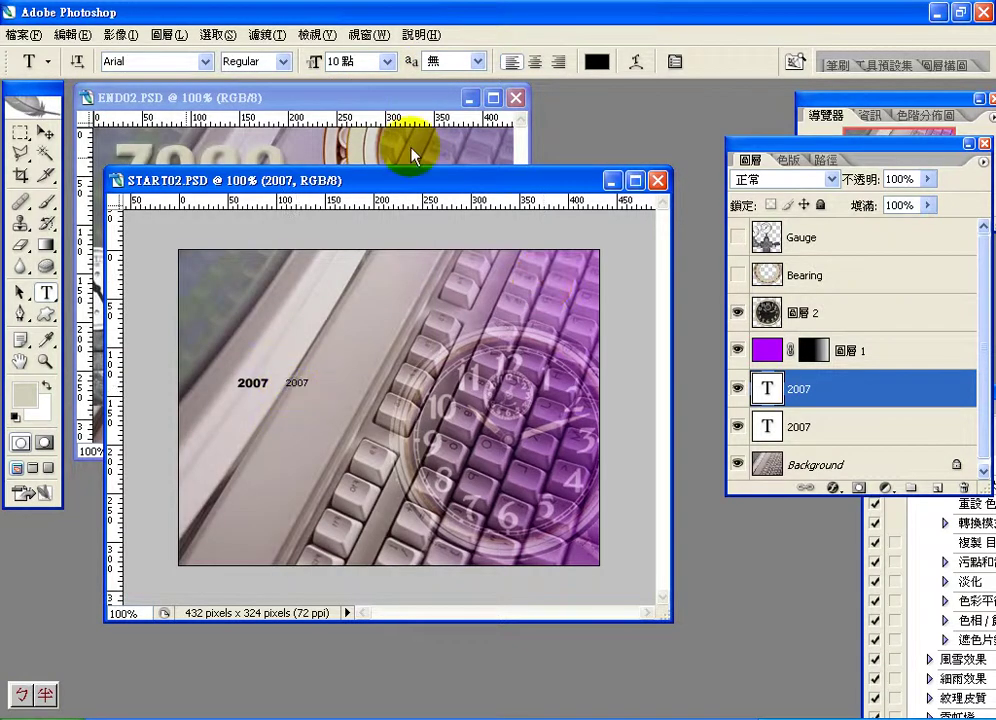
# Set the original 2007 text on the lower text layer to 10 點 in the Arial font
pyautogui.click(770, 428)
pyautogui.click(770, 428)
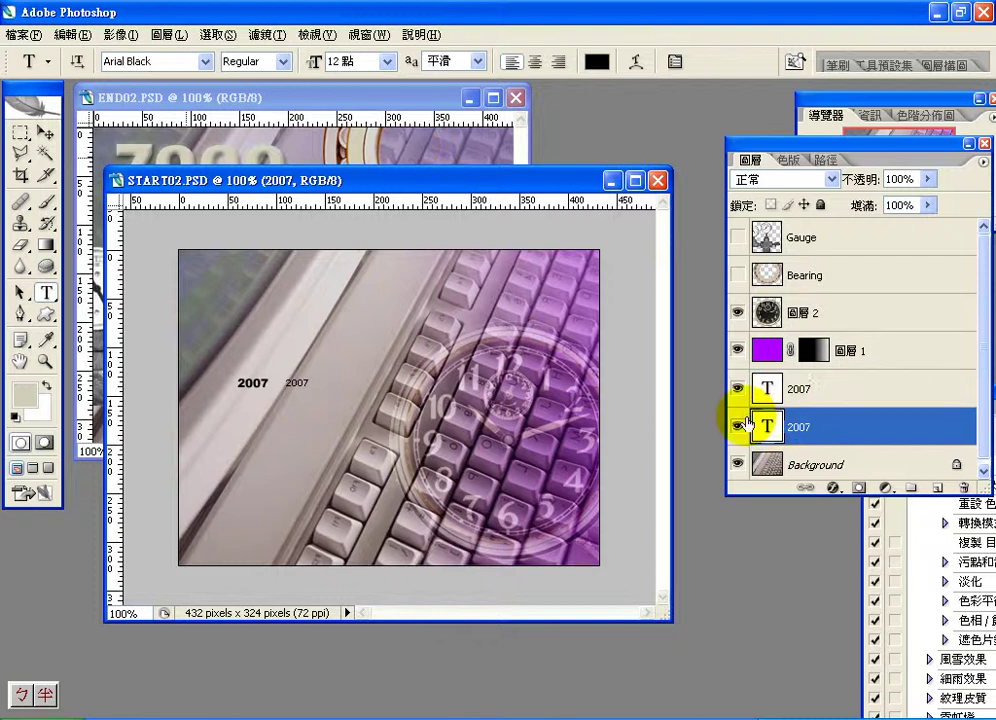
pyautogui.write('10')
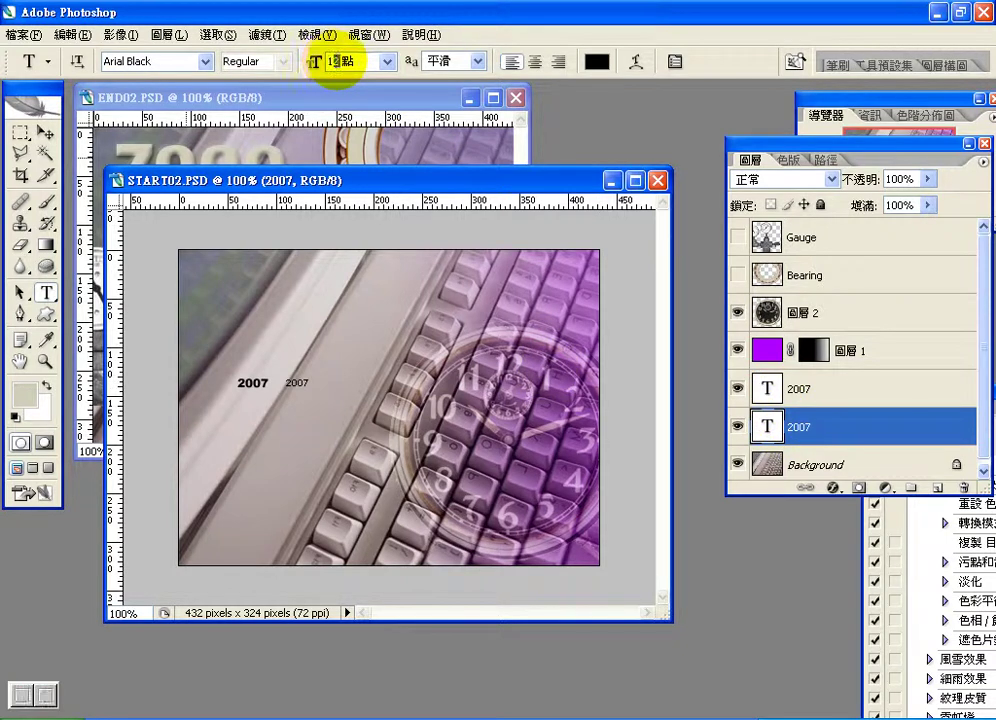
pyautogui.press('Return')
pyautogui.click(205, 61)
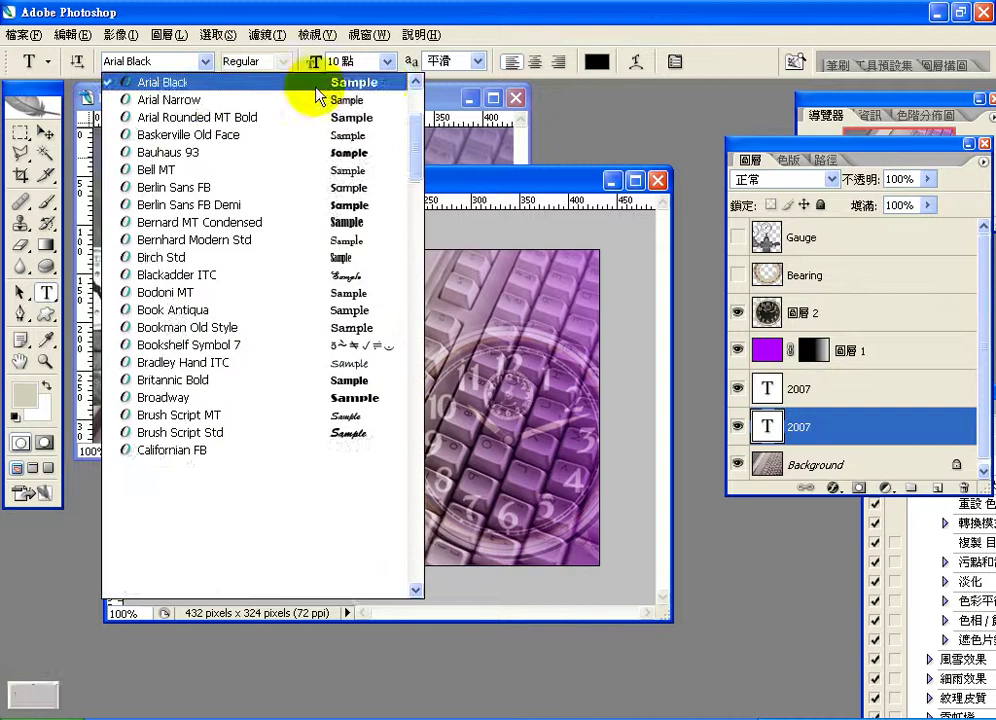
pyautogui.scroll(1, 380, 88)
pyautogui.click(380, 82)
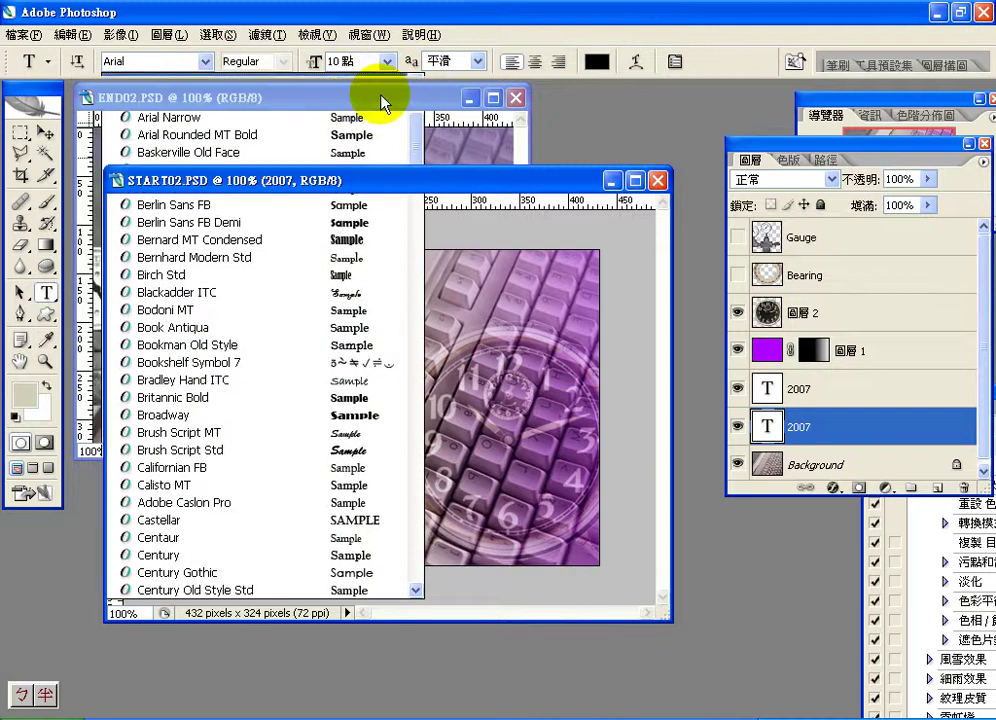
# Set the anti-aliasing of the original 2007 text to 強烈
pyautogui.click(478, 63)
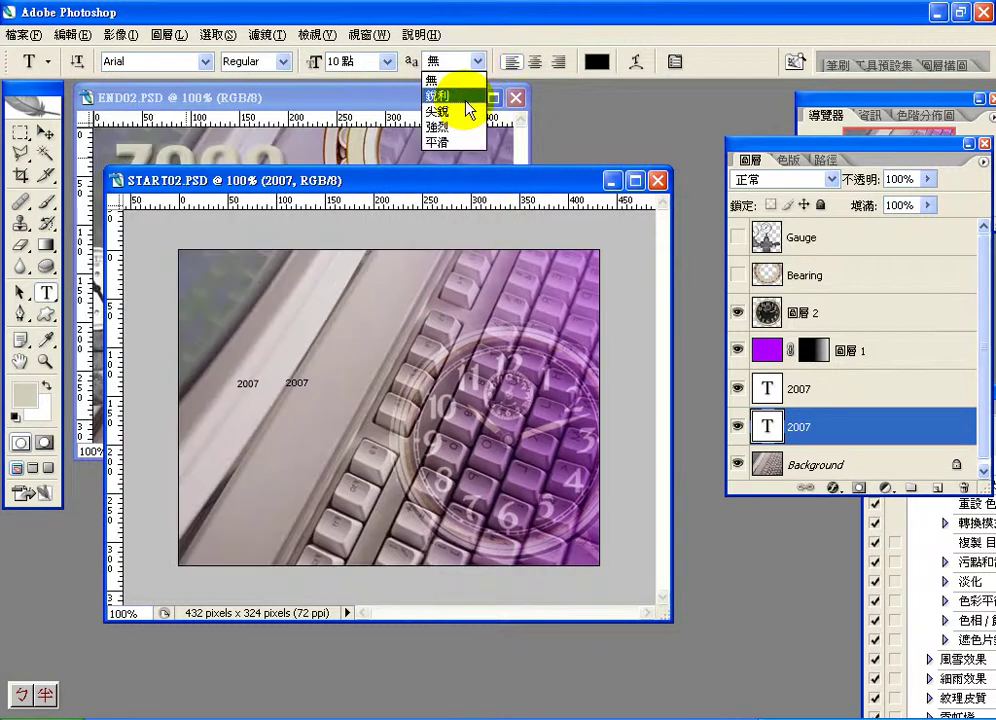
pyautogui.click(469, 125)
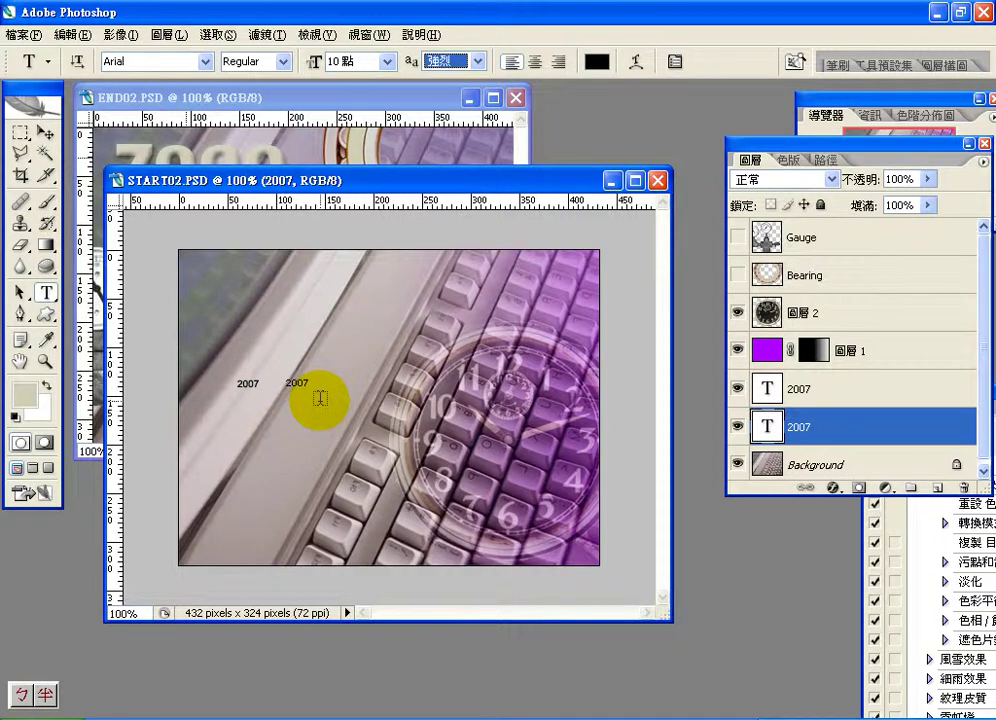
pyautogui.click(448, 61)
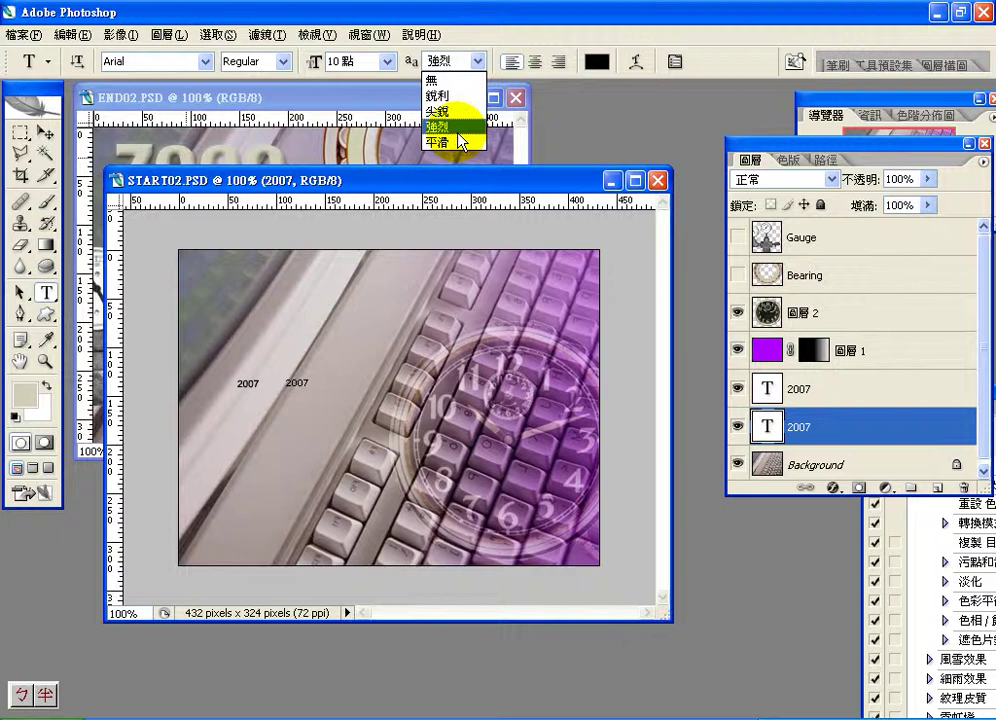
# Delete the duplicated 2007 text layer and enlarge the remaining 2007 text to 60 點
pyautogui.click(785, 395)
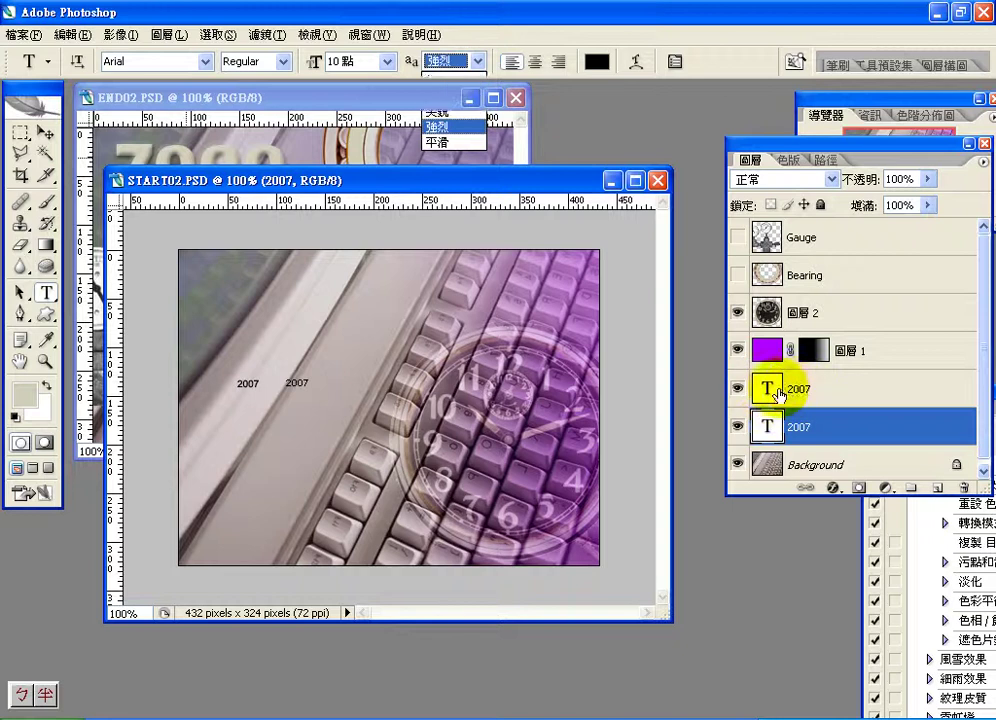
pyautogui.moveTo(797, 395); pyautogui.dragTo(960, 489)
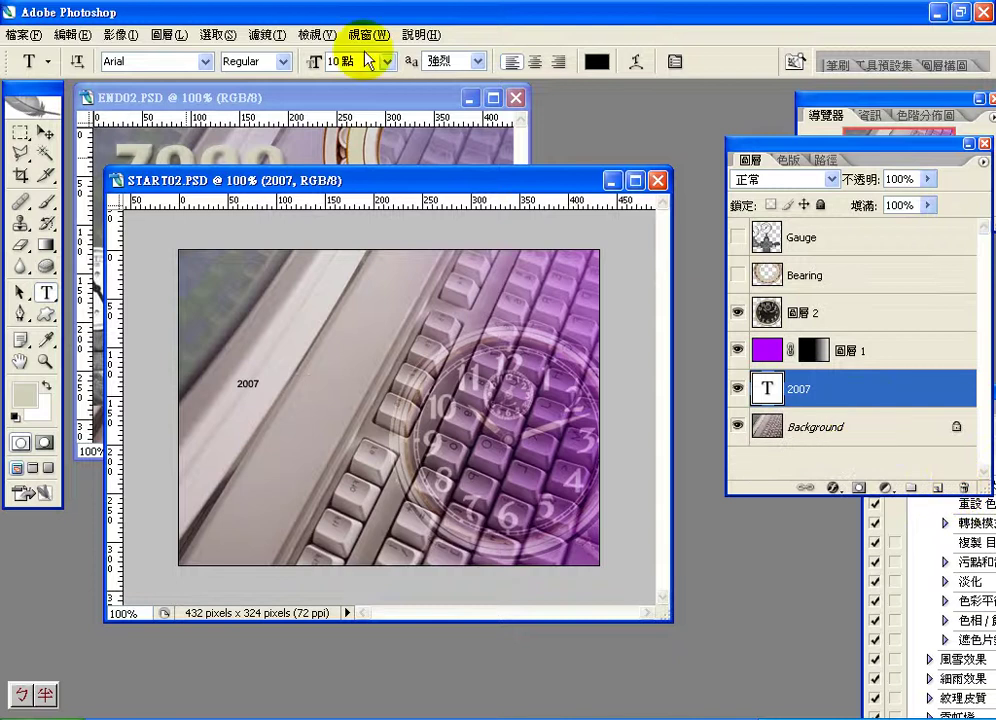
pyautogui.click(333, 61)
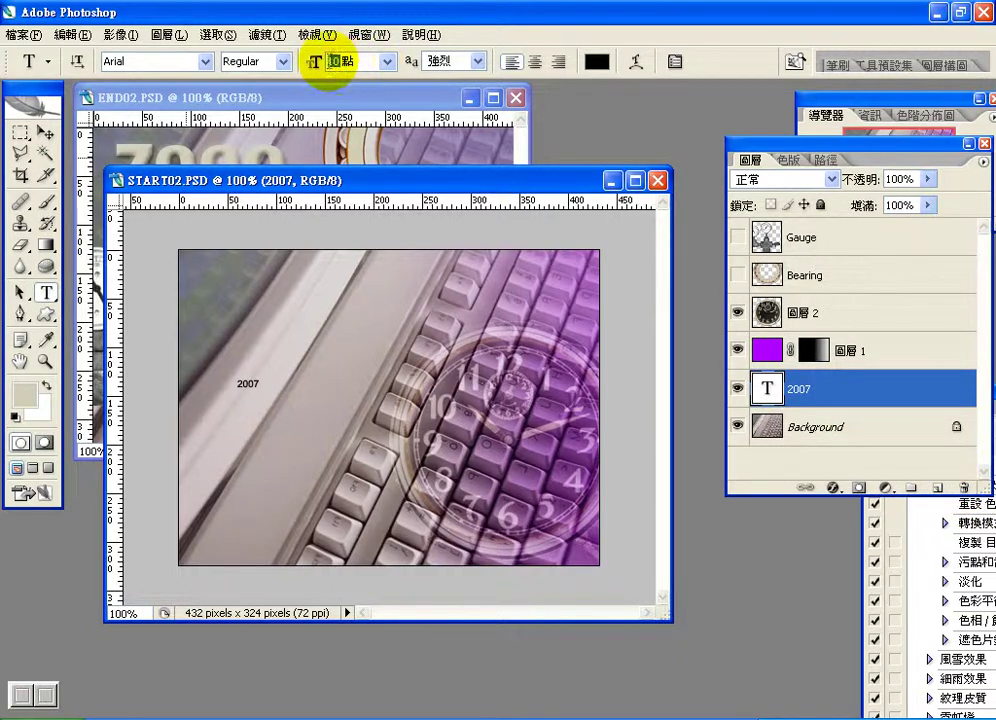
pyautogui.write('60')
pyautogui.press('Return')
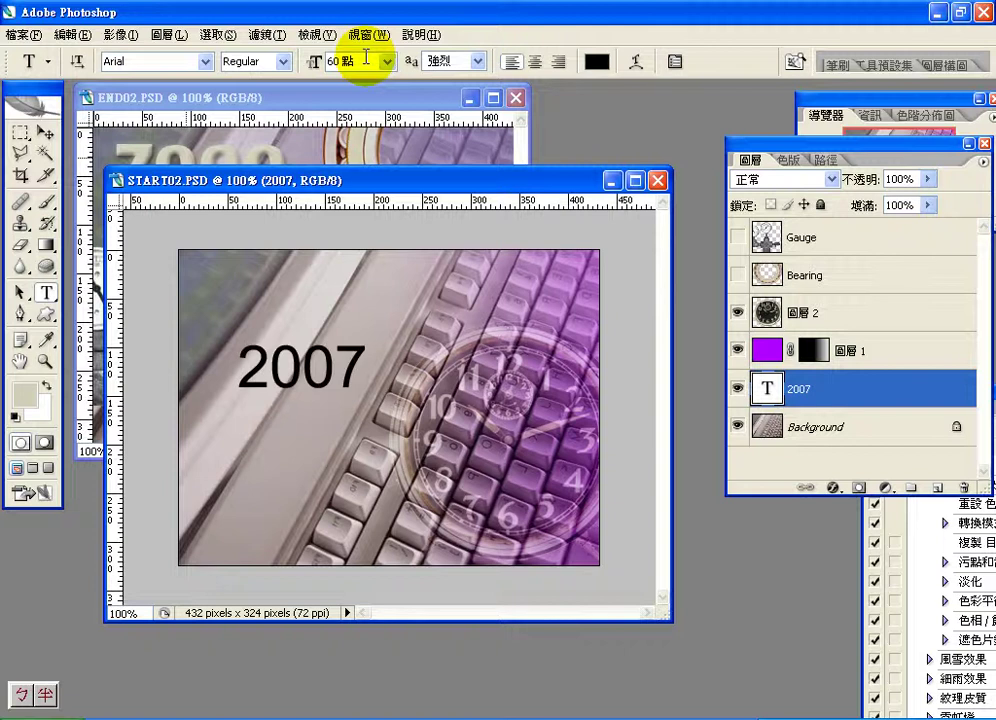
pyautogui.click(205, 61)
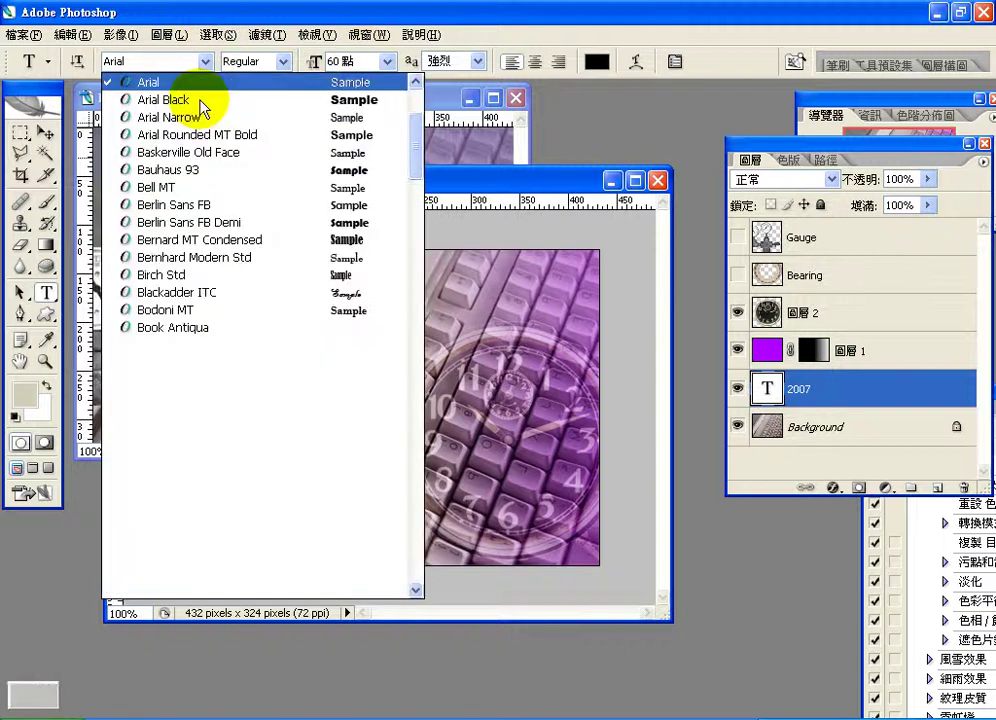
pyautogui.click(745, 385)
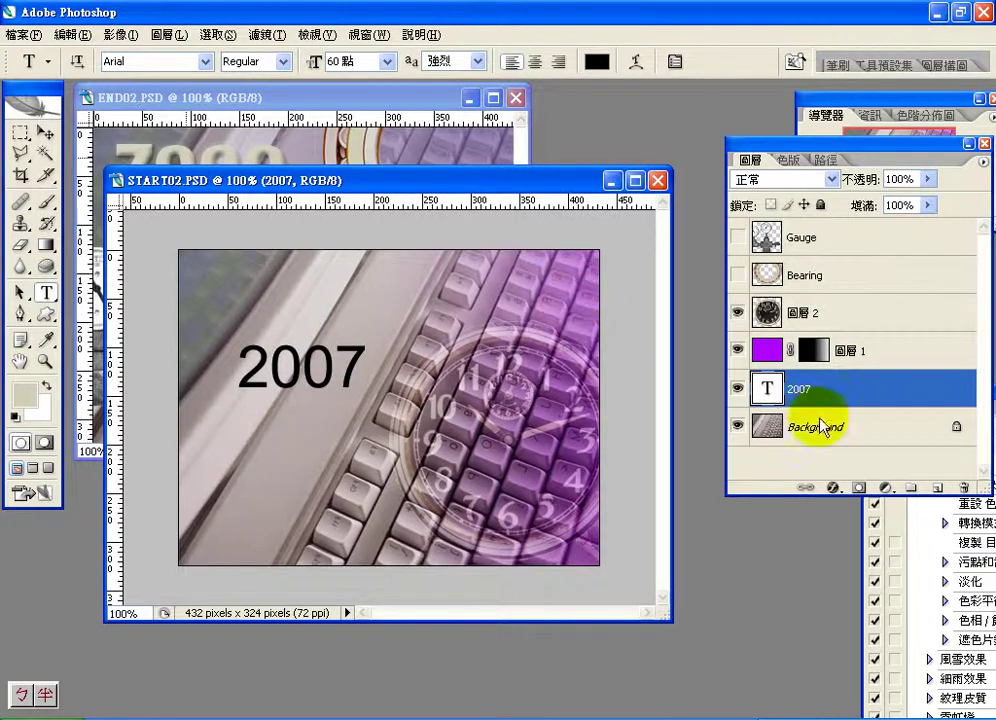
# Apply a 斜角和浮雕 layer effect to the 2007 text with style 內斜角, technique 平滑, depth 100% and size 5 pixels
pyautogui.click(829, 488)
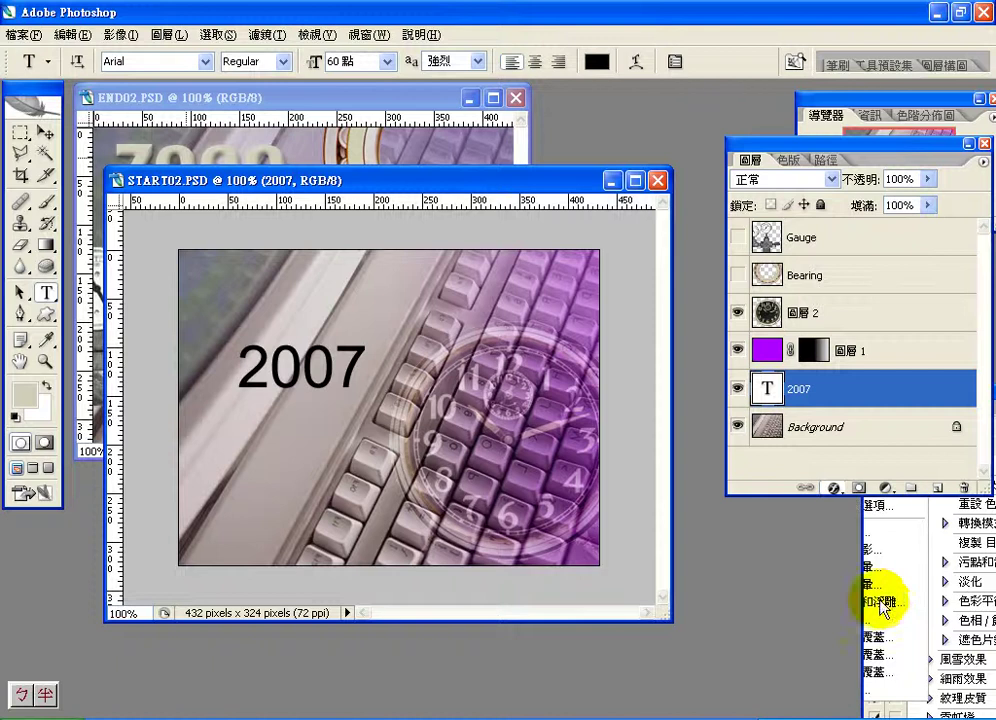
pyautogui.click(771, 514)
pyautogui.press('h')
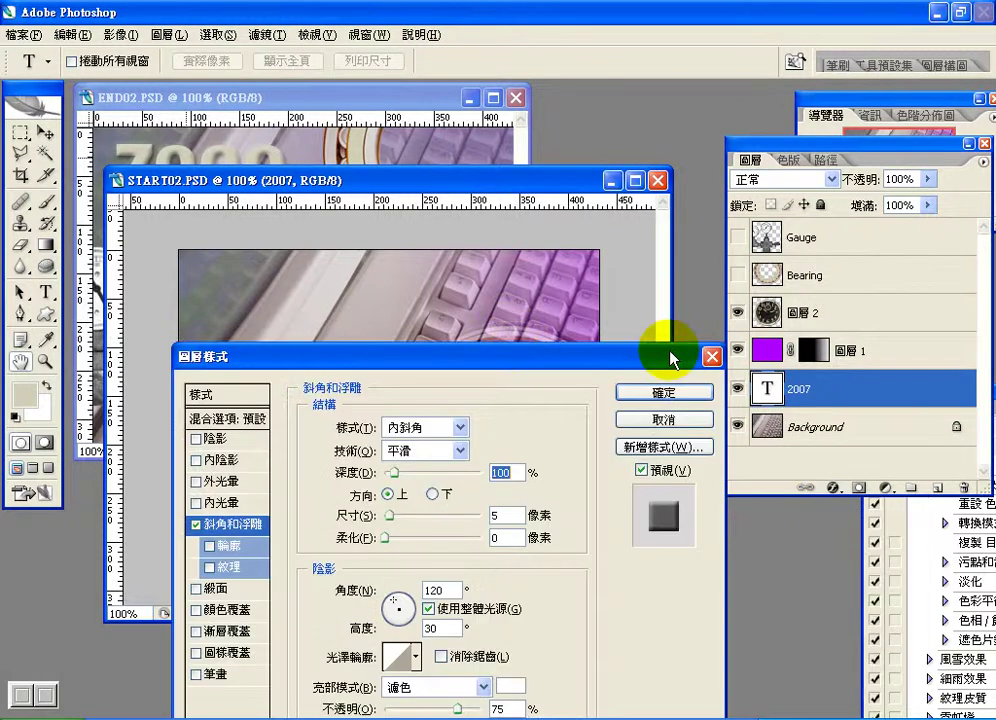
pyautogui.moveTo(707, 349); pyautogui.dragTo(892, 349)
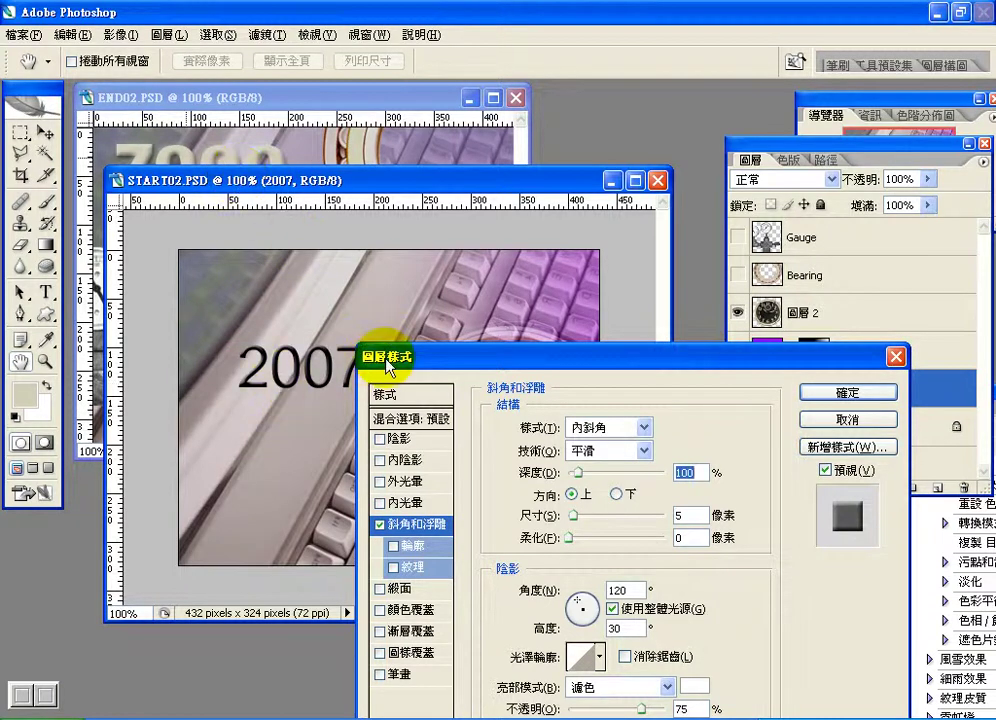
pyautogui.moveTo(387, 367); pyautogui.dragTo(408, 326)
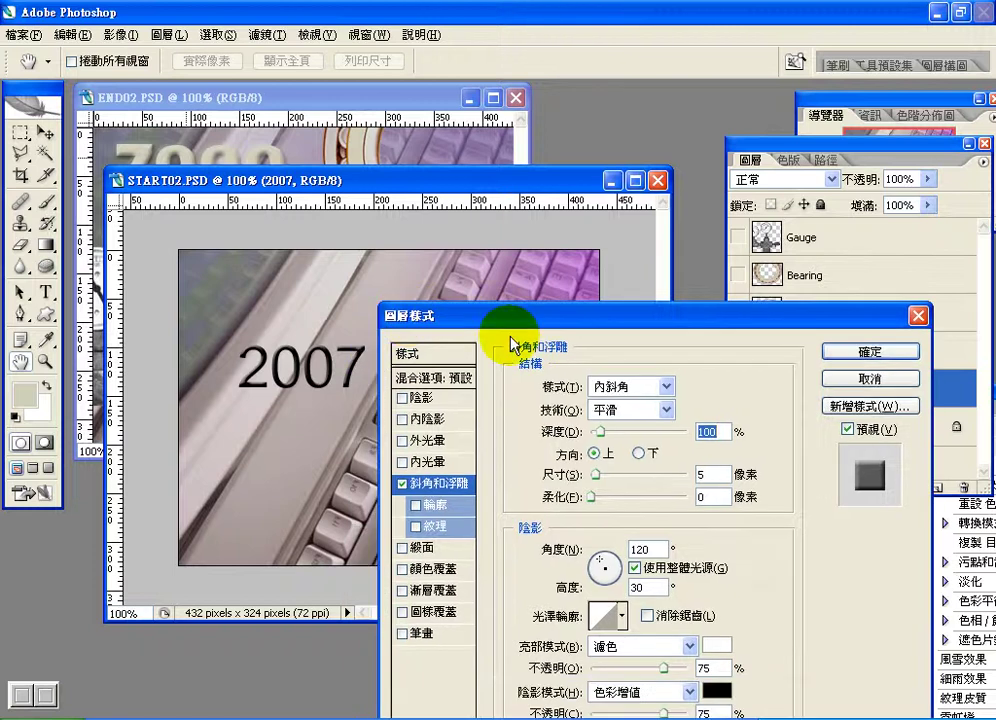
pyautogui.moveTo(592, 330); pyautogui.dragTo(596, 268)
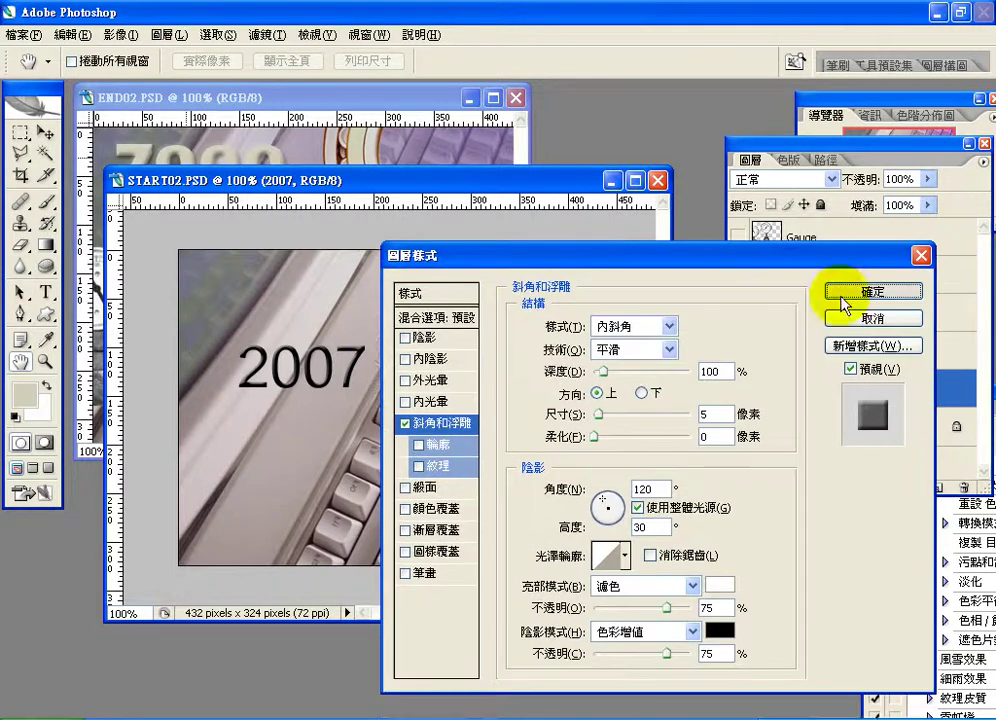
pyautogui.press('t')
pyautogui.press('Escape')
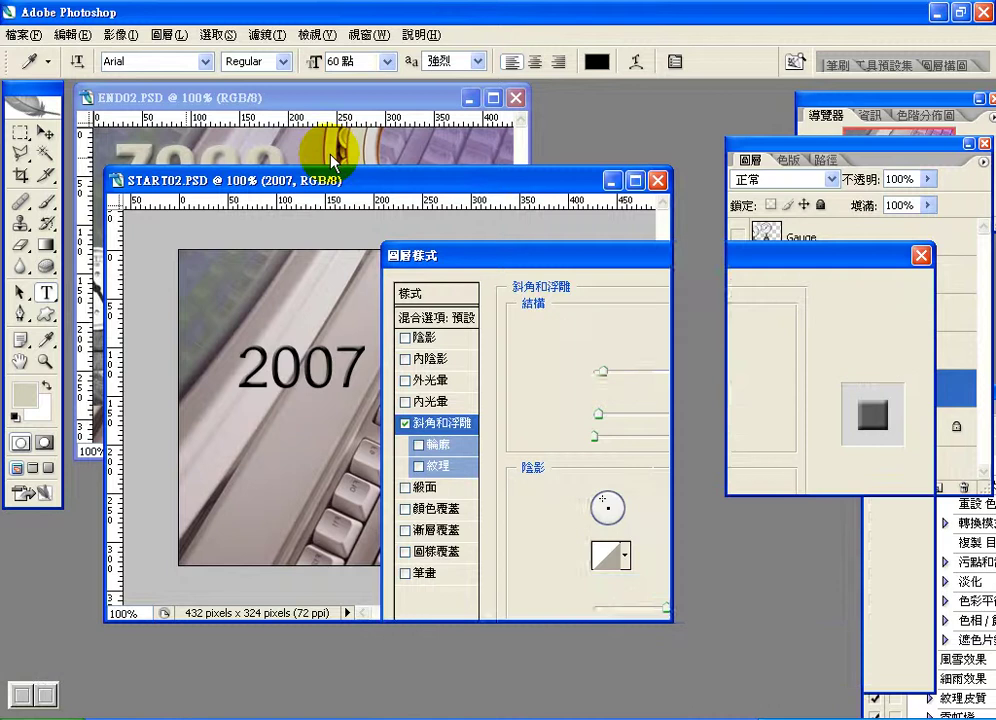
# Change the font of the beveled 2007 text to Arial Black
pyautogui.click(203, 62)
pyautogui.scroll(-3, 199, 100)
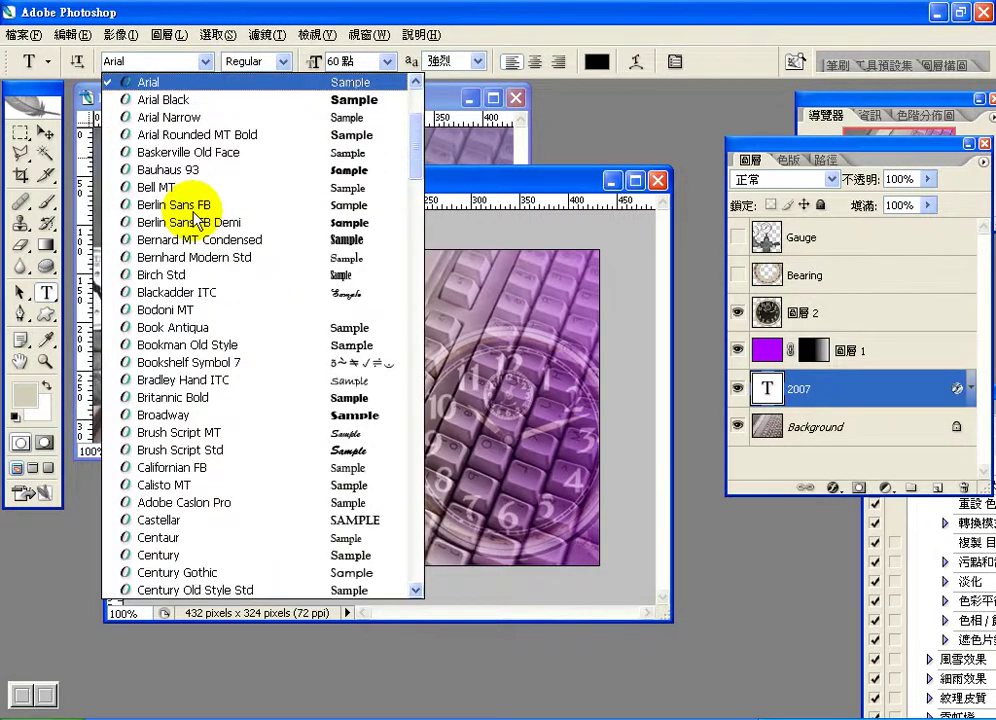
pyautogui.click(200, 101)
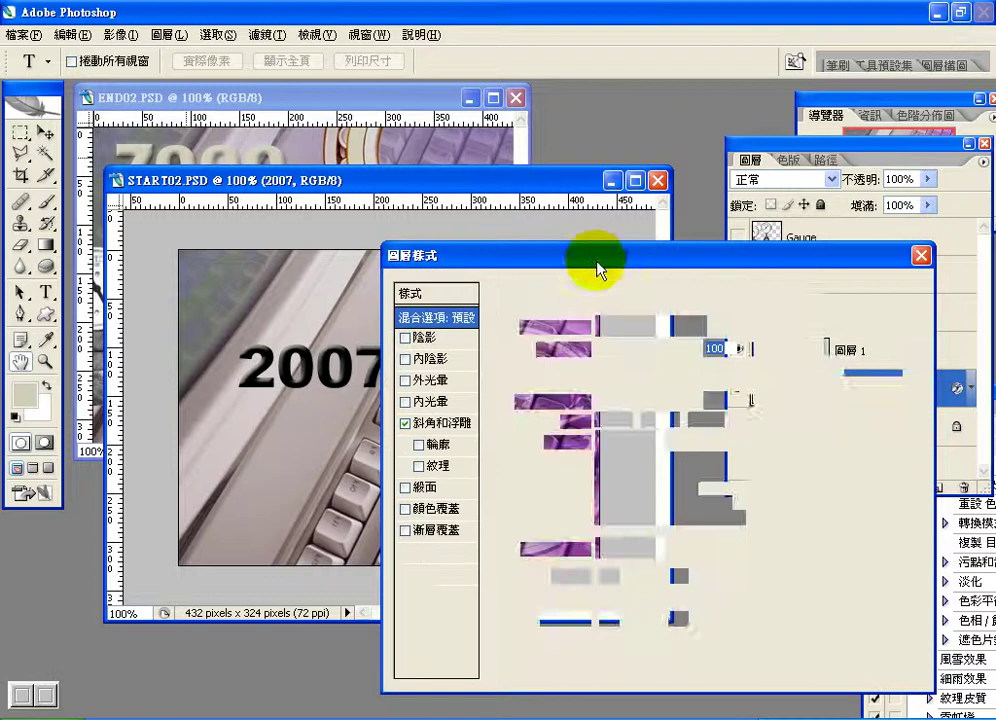
# Reopen the 2007 layer's 斜角和浮雕 settings and set the bevel style to 外斜角
pyautogui.moveTo(600, 261); pyautogui.dragTo(646, 246)
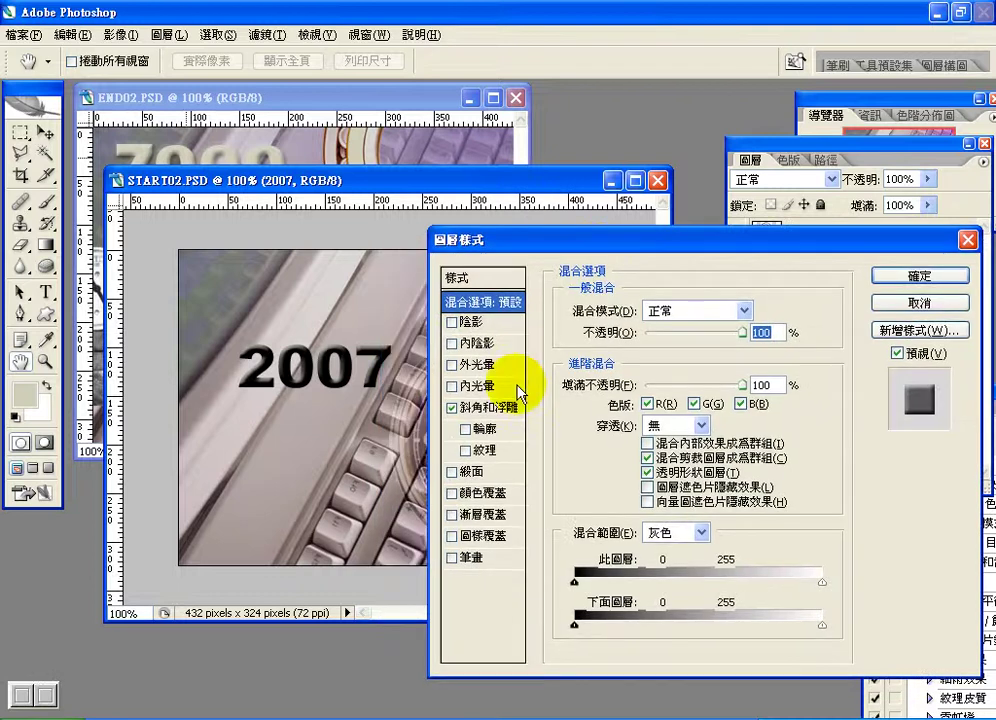
pyautogui.click(506, 409)
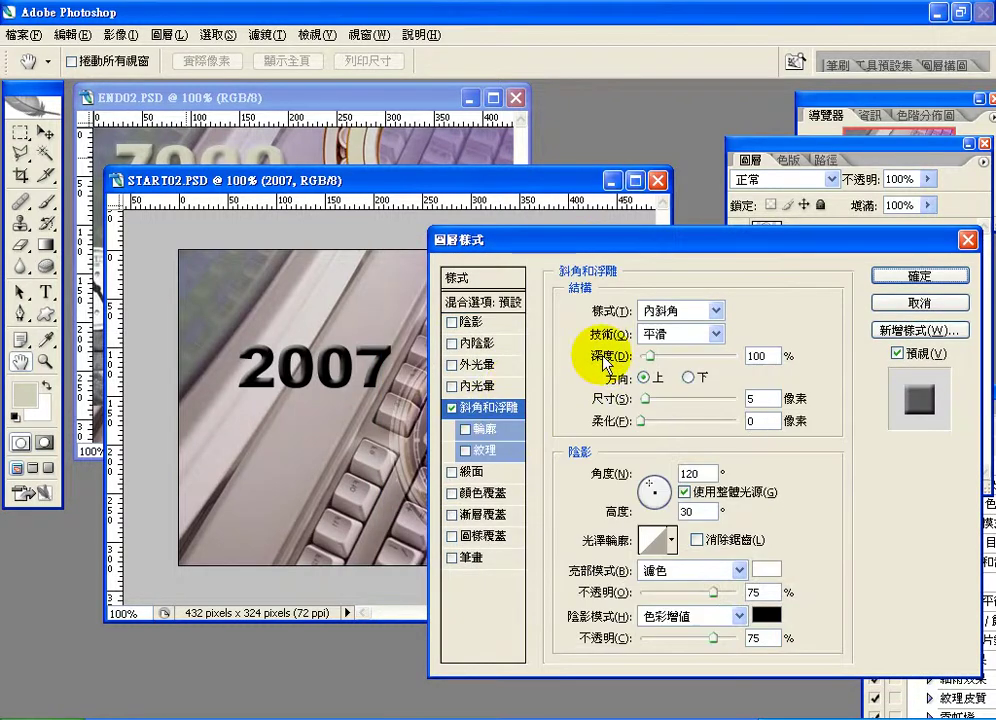
pyautogui.click(717, 311)
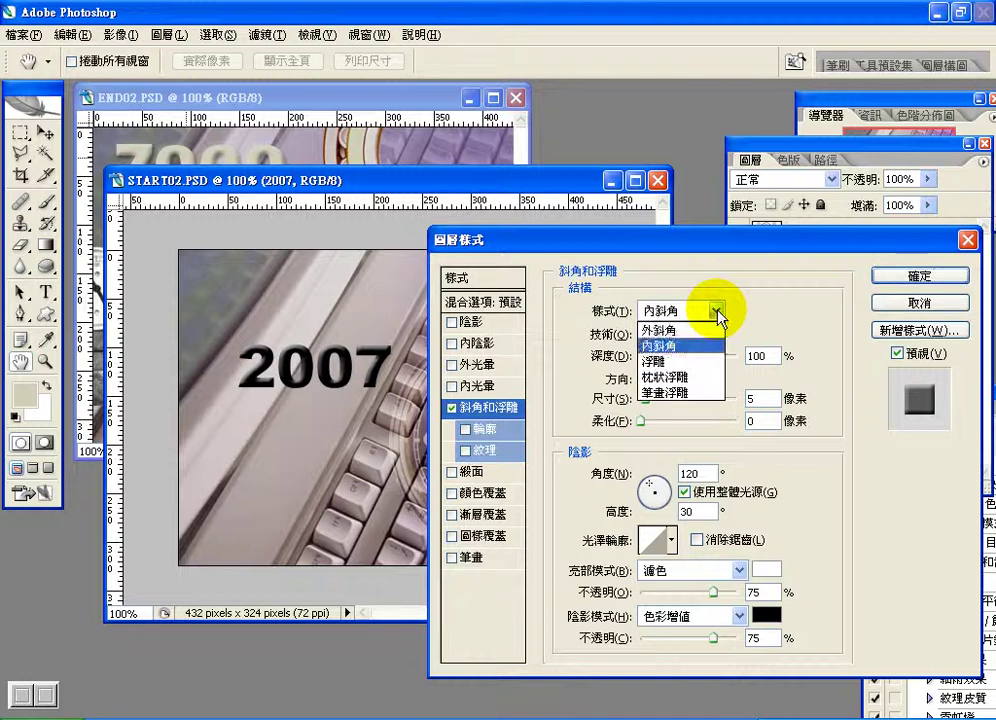
pyautogui.click(707, 329)
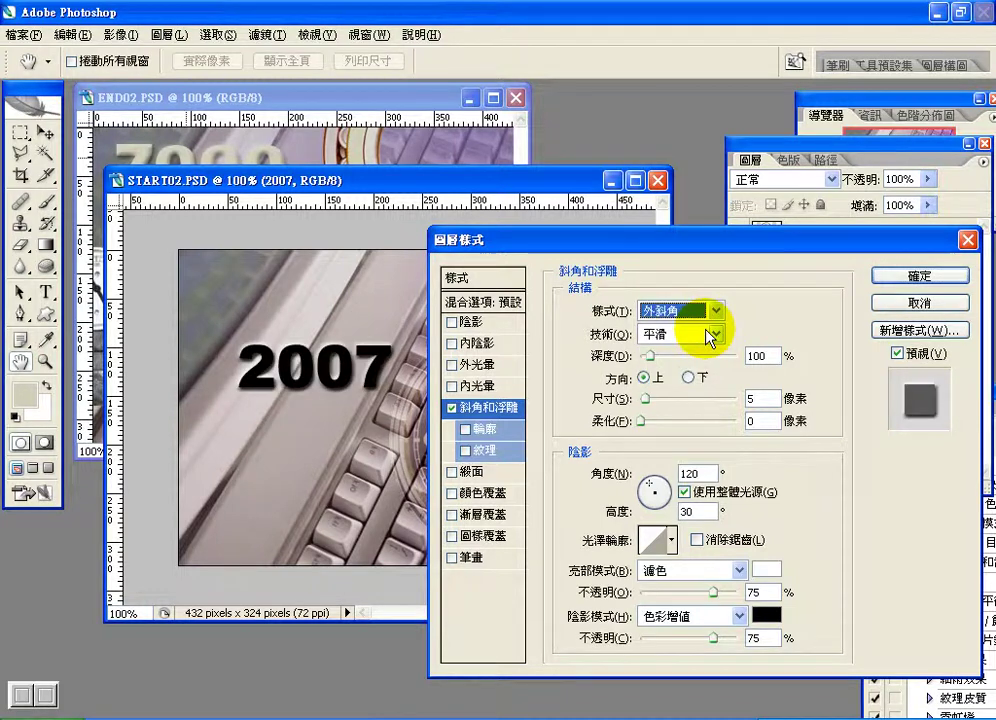
# Try the bevel styles 浮雕, 枕狀浮雕 and 筆畫浮雕 on the 2007 text and return to 外斜角
pyautogui.click(716, 311)
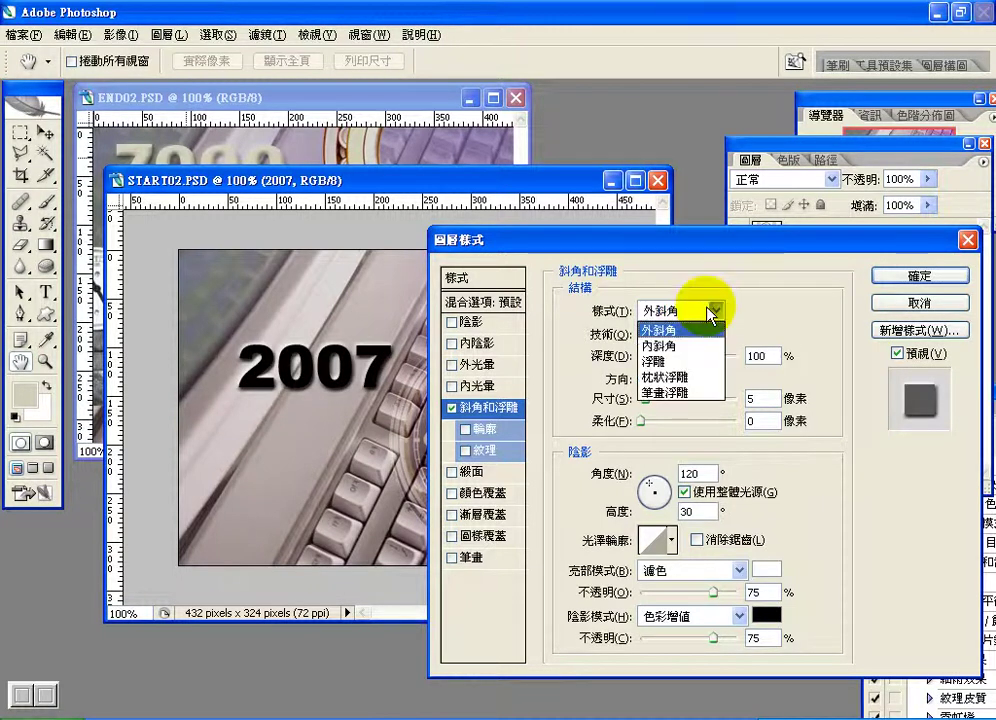
pyautogui.click(697, 368)
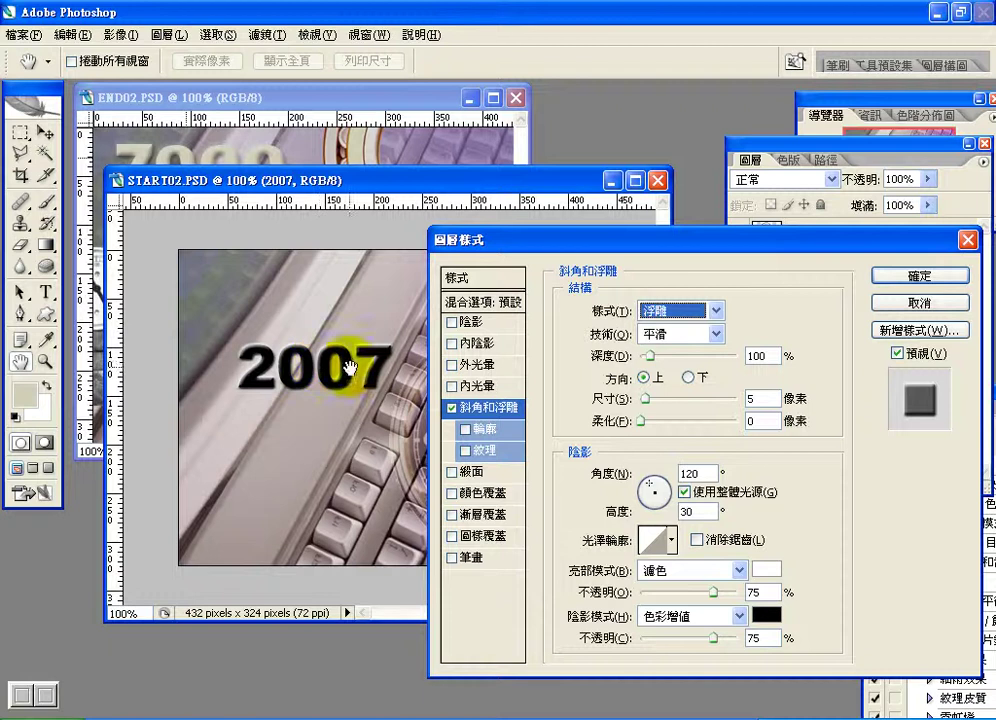
pyautogui.click(680, 318)
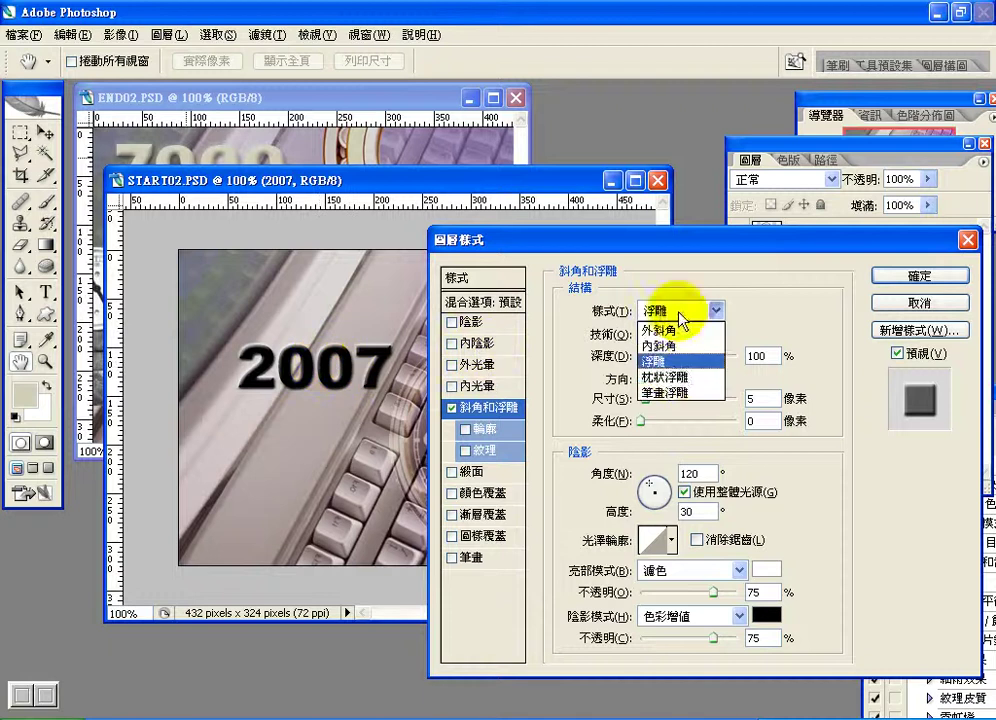
pyautogui.click(677, 377)
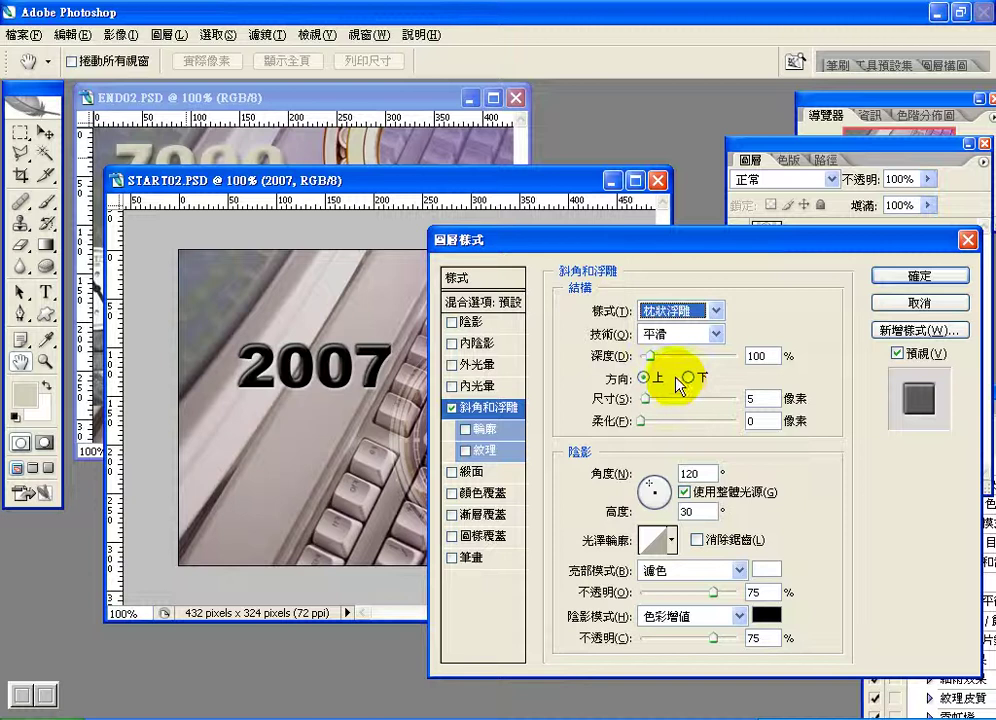
pyautogui.click(680, 307)
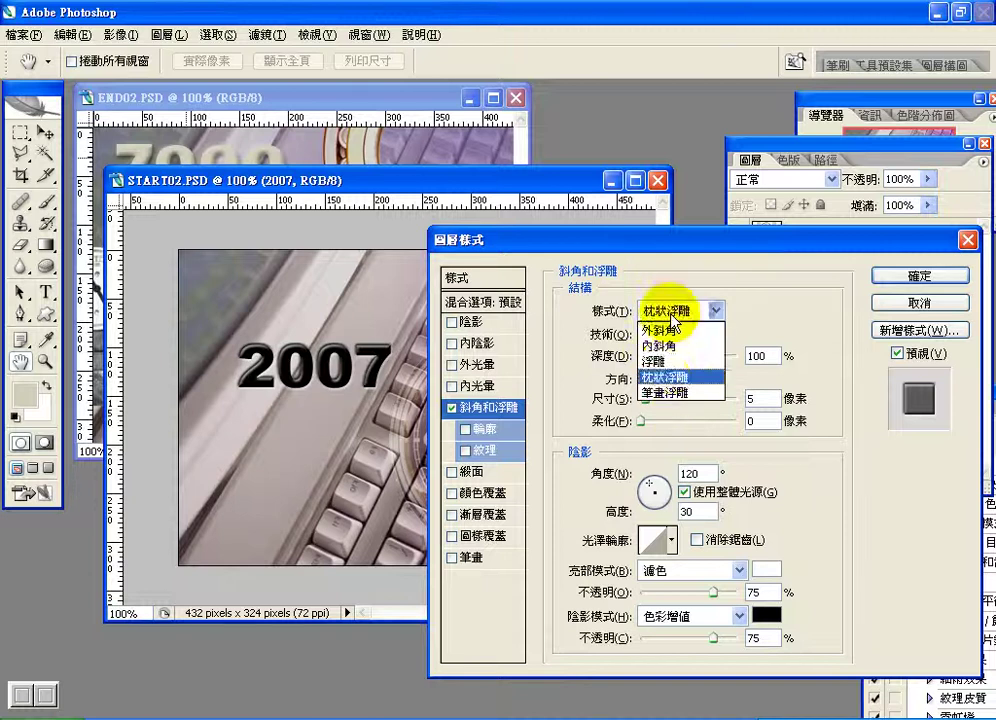
pyautogui.click(672, 397)
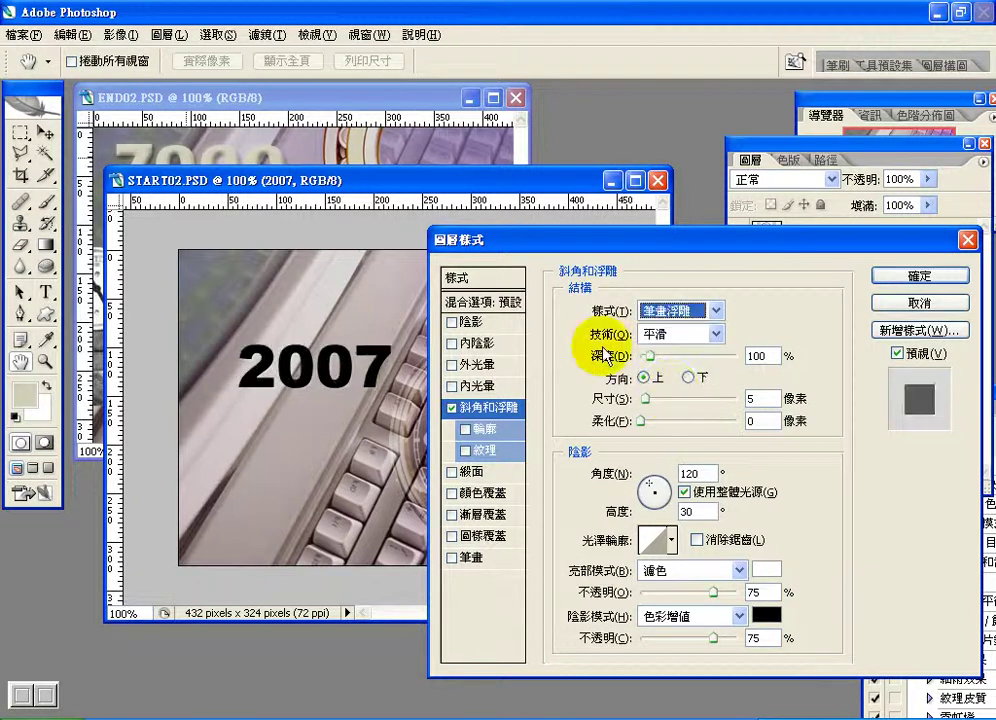
pyautogui.click(672, 310)
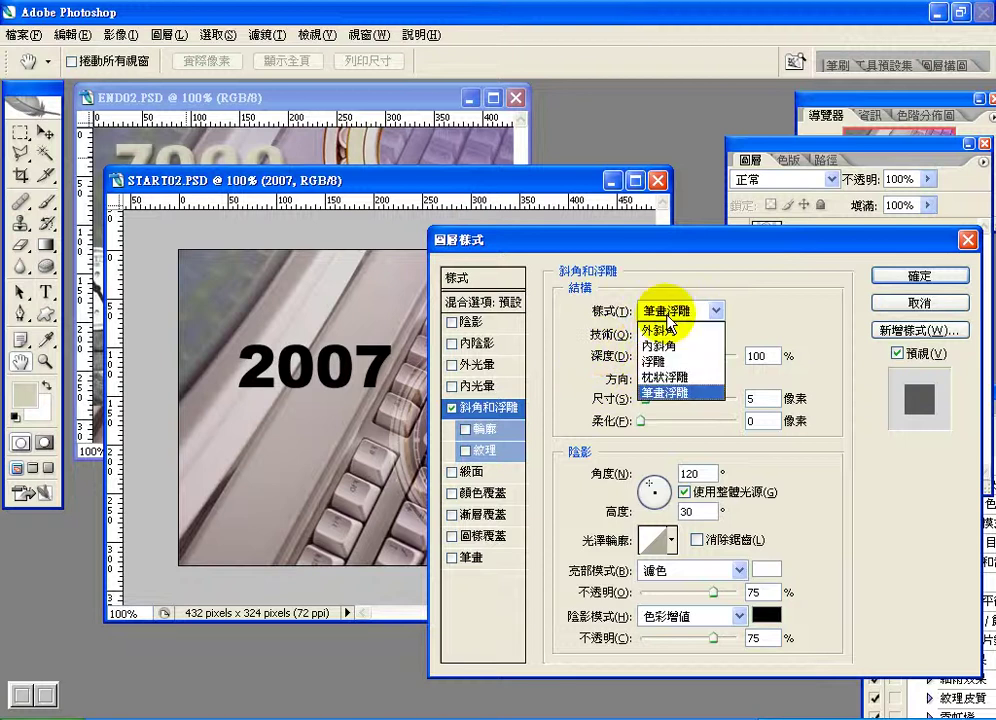
pyautogui.click(666, 330)
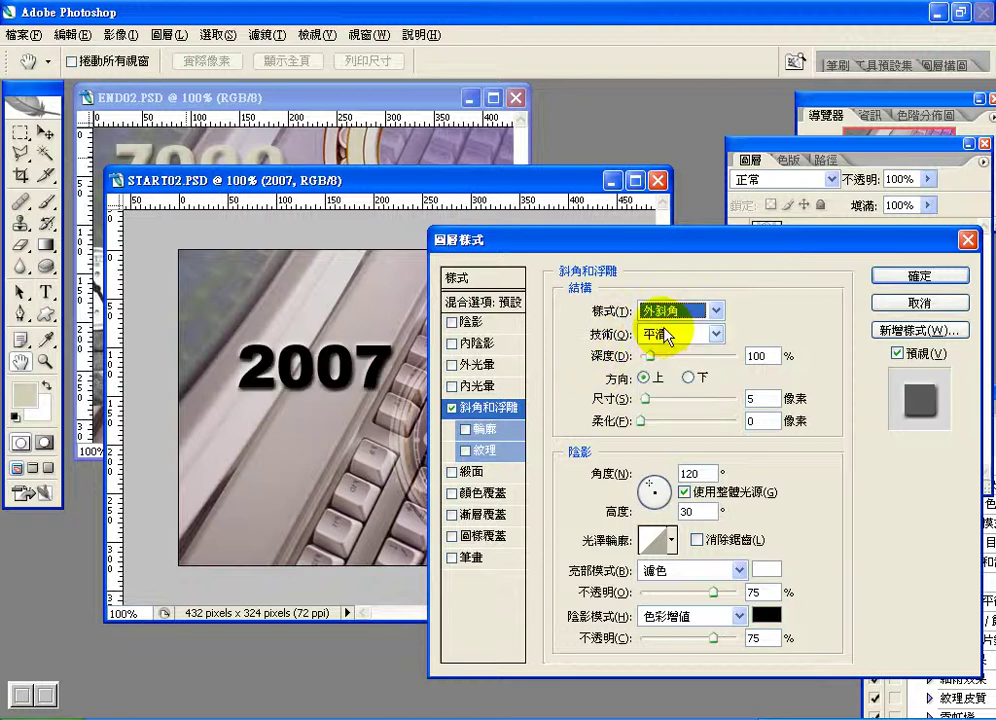